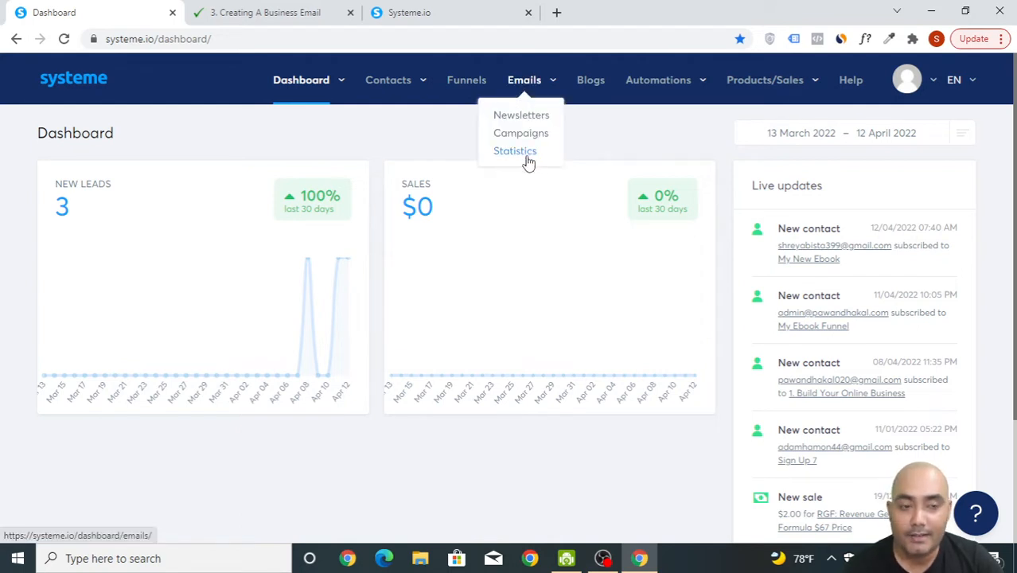
Look at the business email lesson and preview the Privacy Policy page of the Policy Pages funnel, highlighting its domain placeholder
mouse_move(688, 84)
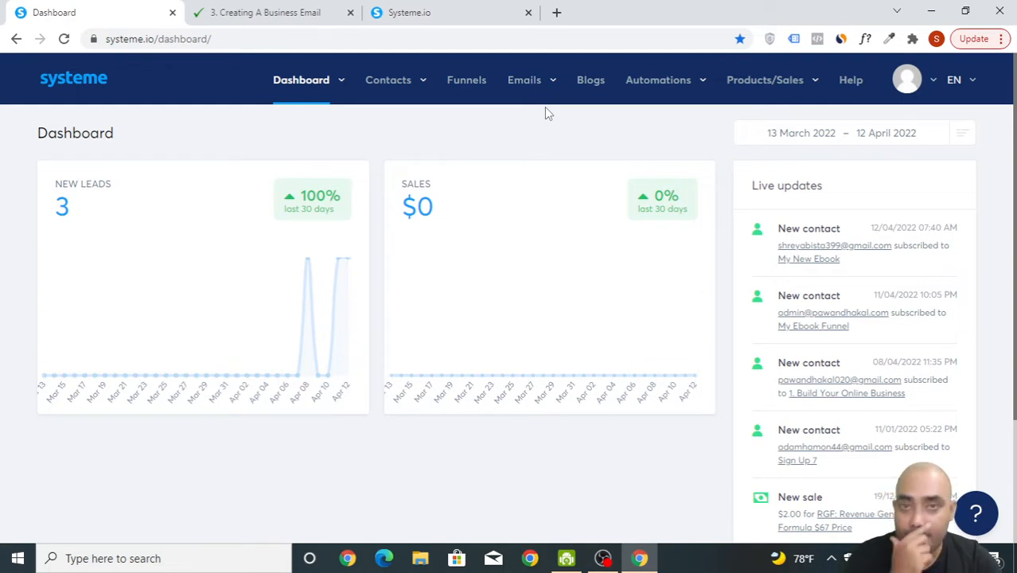
click(239, 12)
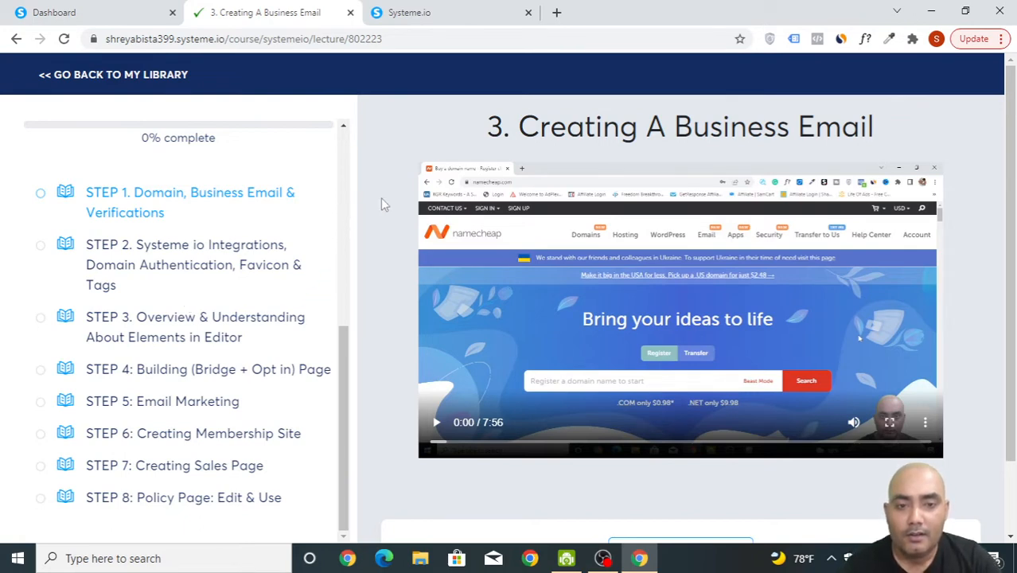
click(417, 13)
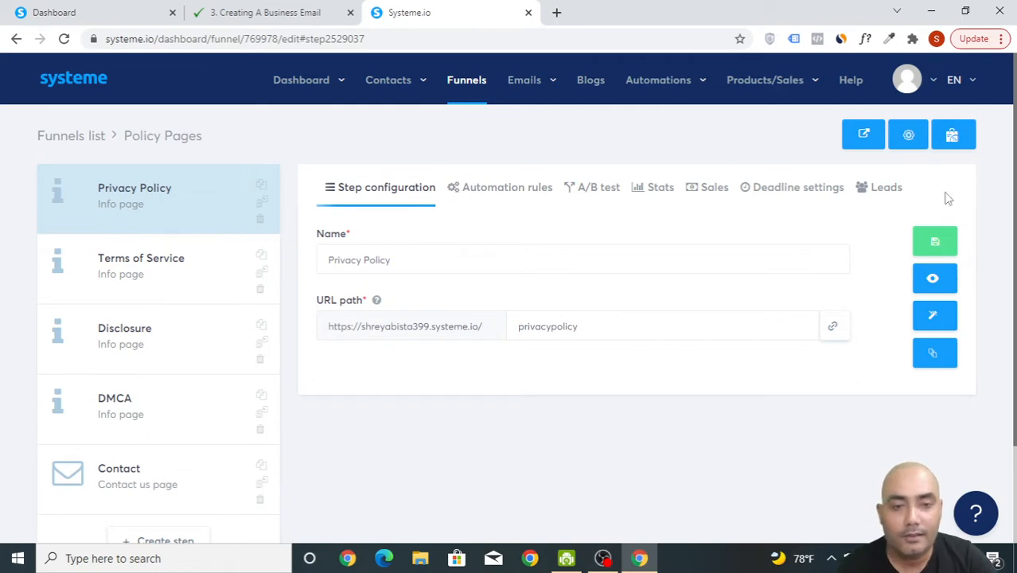
click(934, 283)
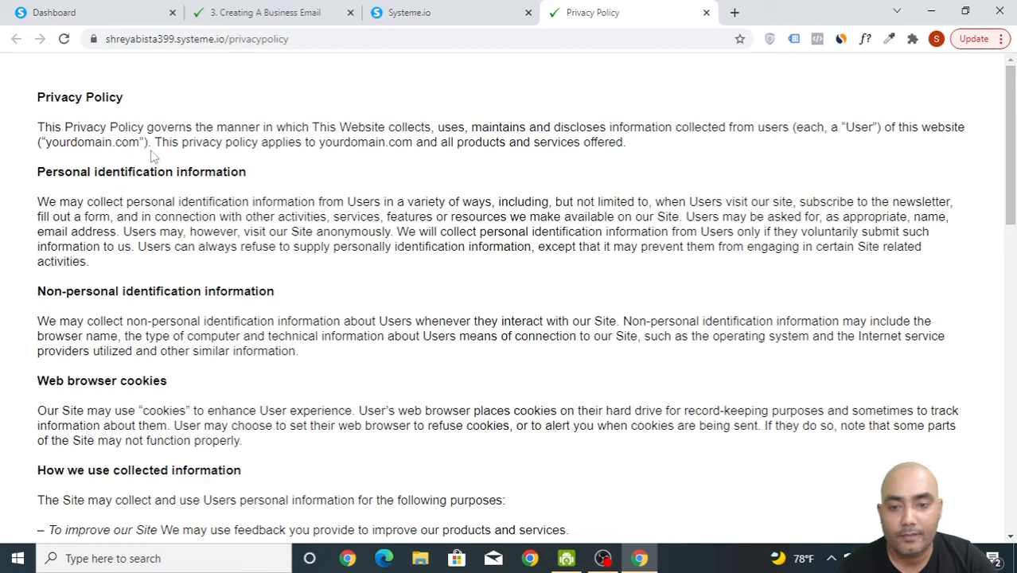
drag(140, 143, 45, 146)
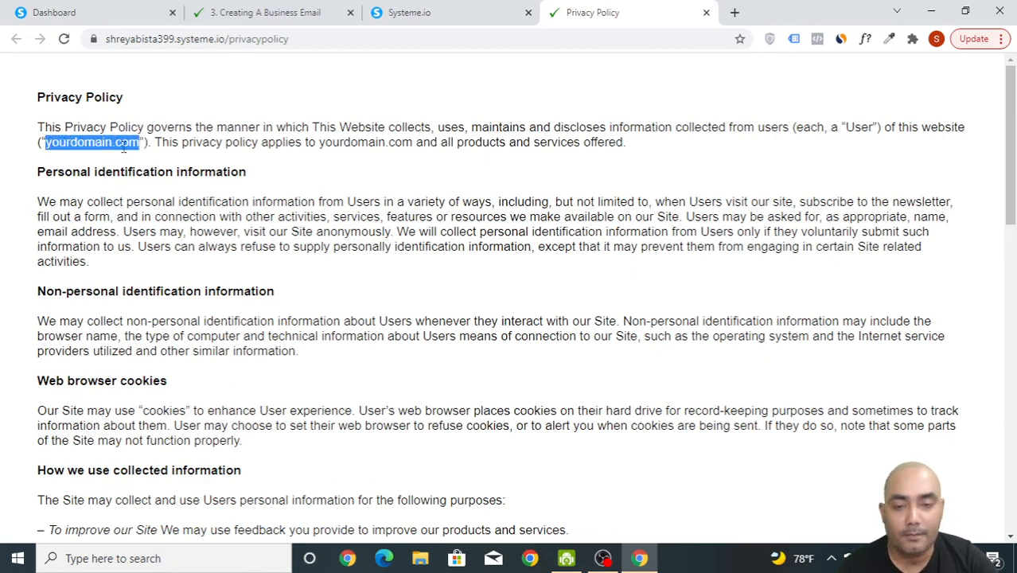
Return to the systeme.io dashboard and open the account's mailing settings
click(114, 8)
drag(386, 432, 402, 452)
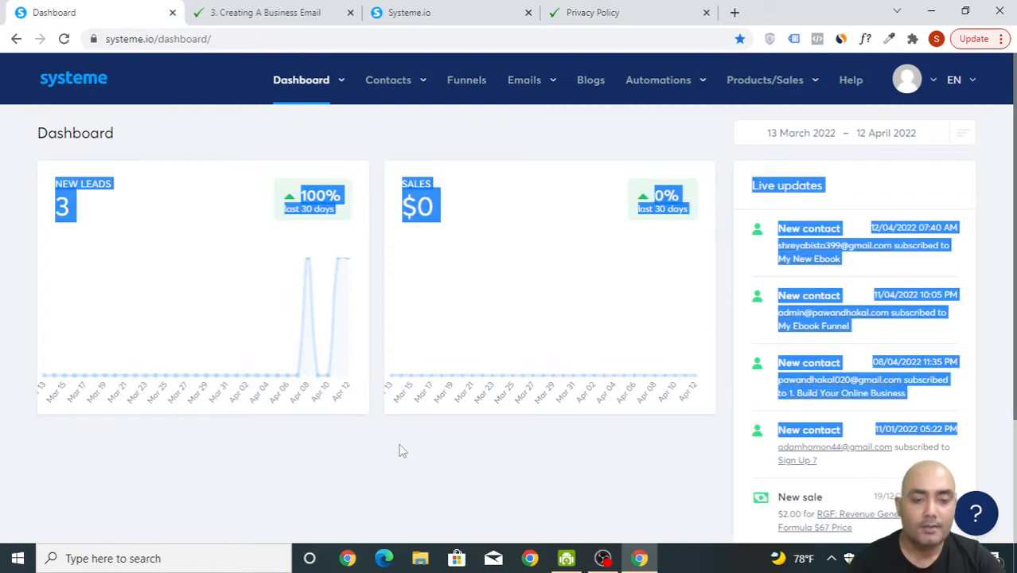
click(403, 451)
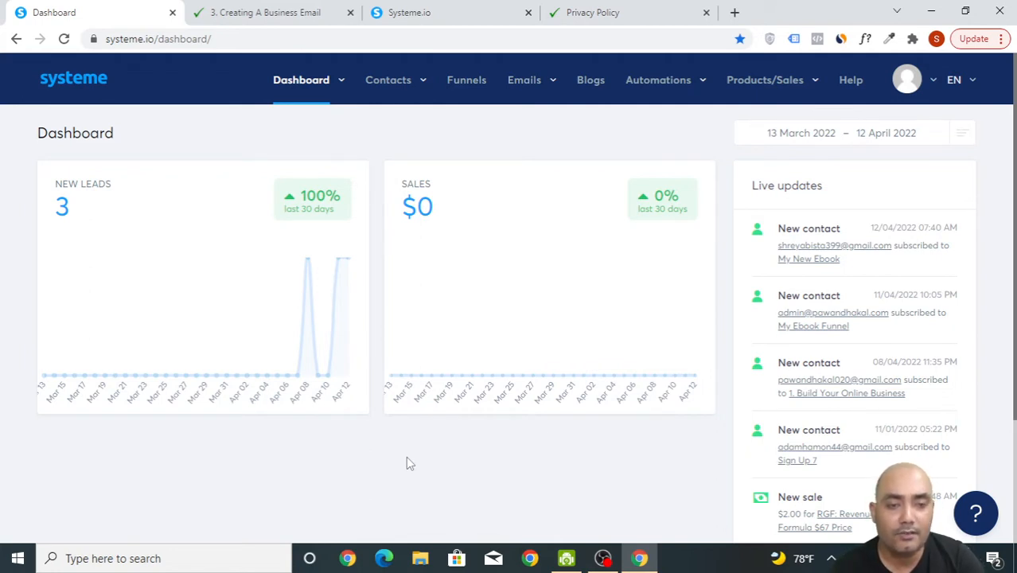
mouse_move(920, 83)
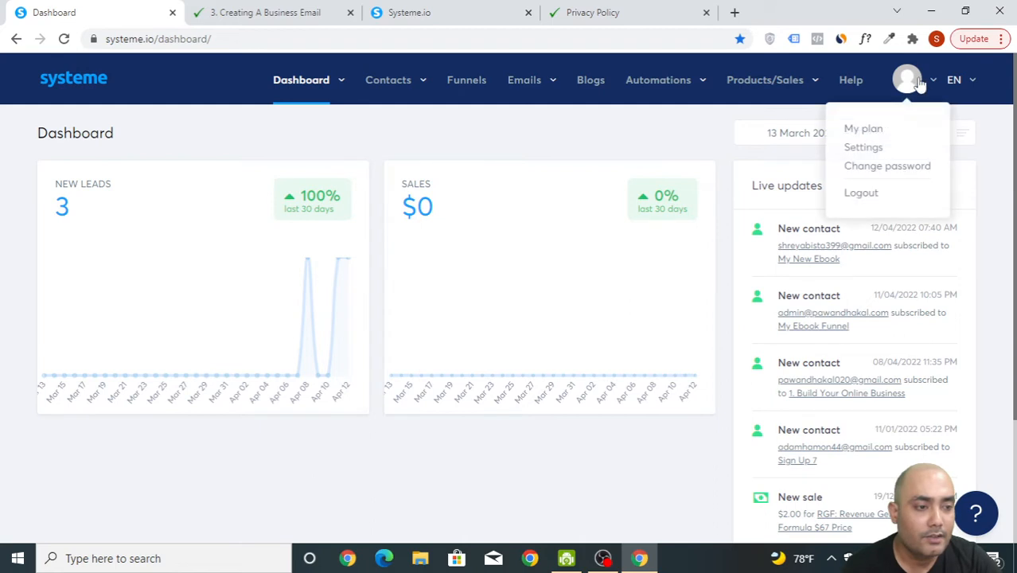
click(864, 147)
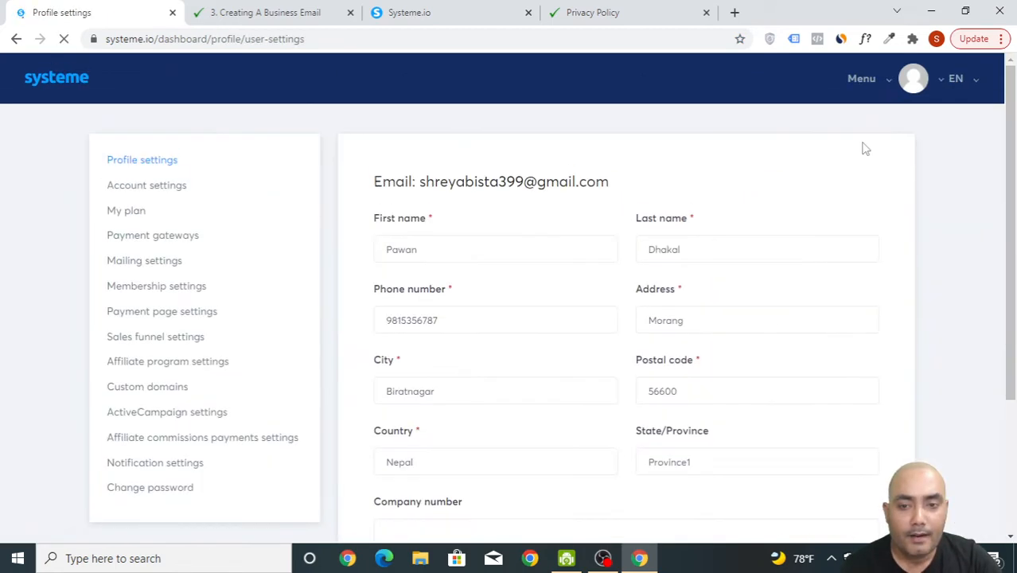
click(133, 262)
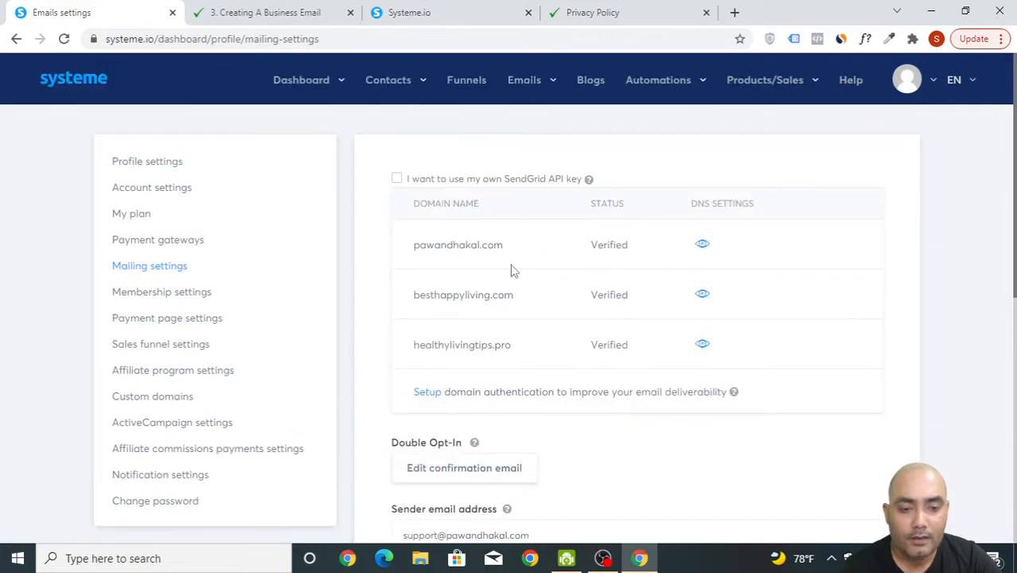
Examine the sender email address, sender name and test email address in the mailing settings, consulting the business email lesson for reference
scroll(510, 264, down, 4)
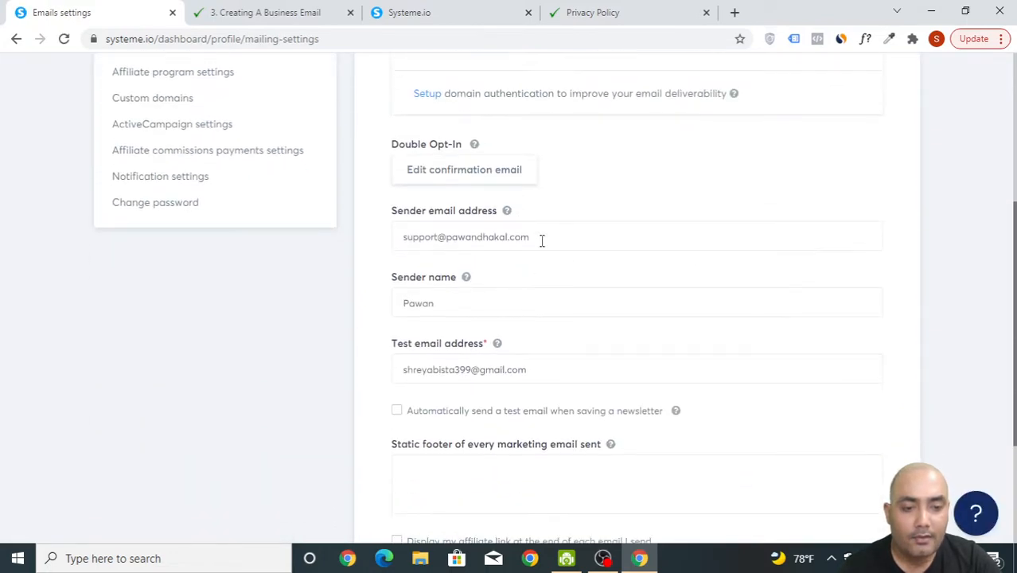
drag(533, 241, 405, 241)
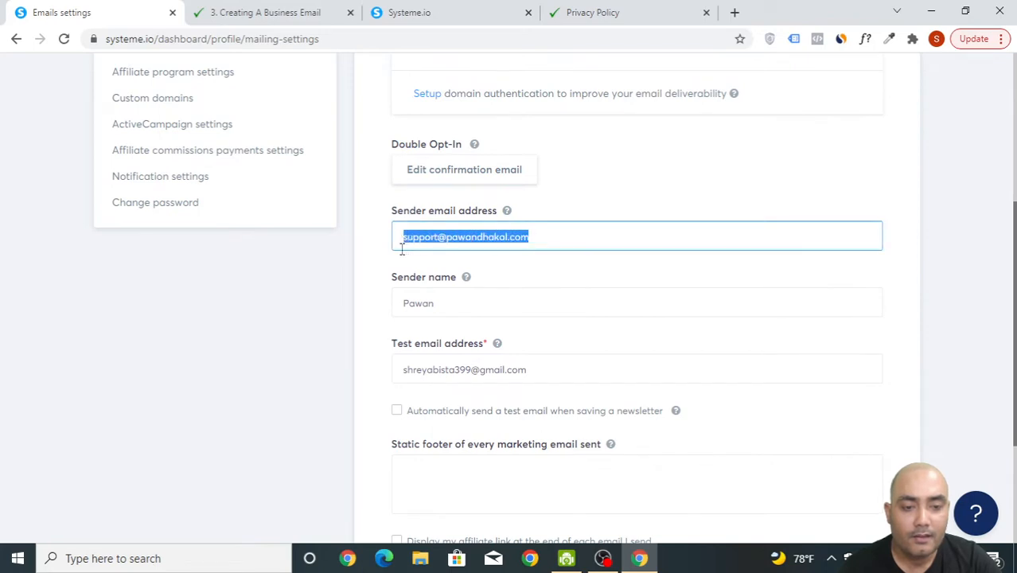
click(558, 208)
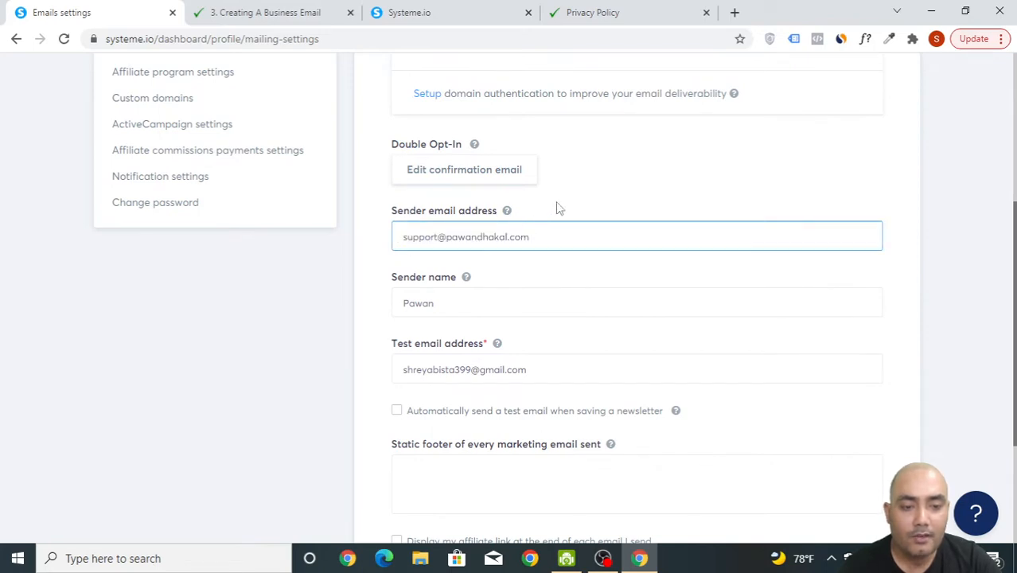
click(275, 11)
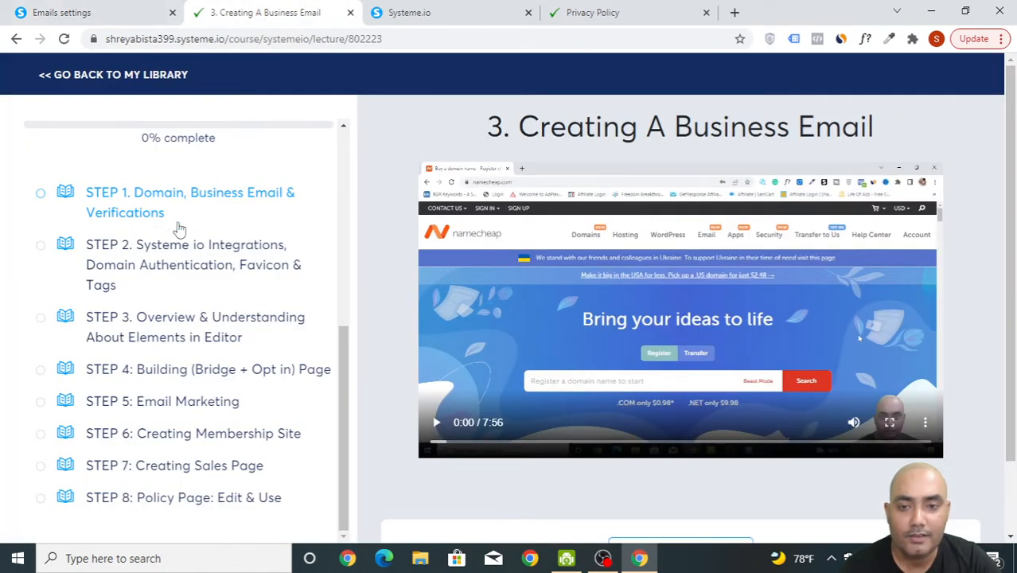
click(110, 8)
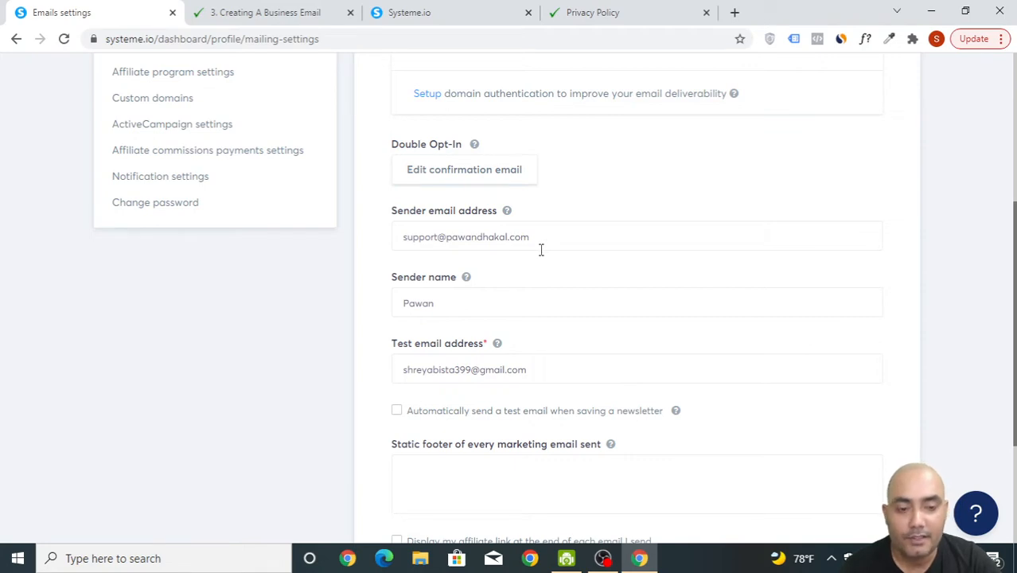
drag(448, 310, 390, 322)
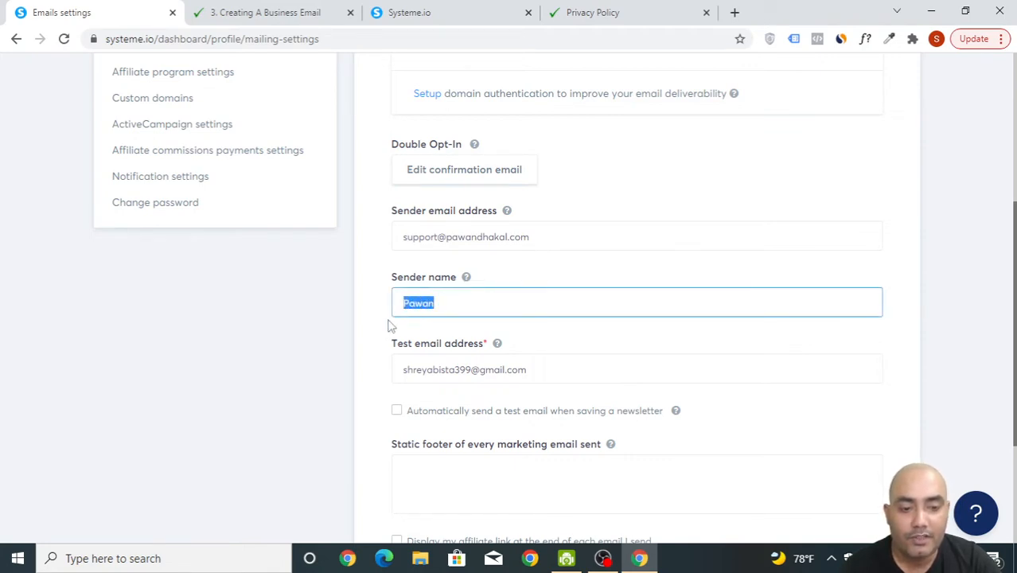
drag(547, 369, 398, 377)
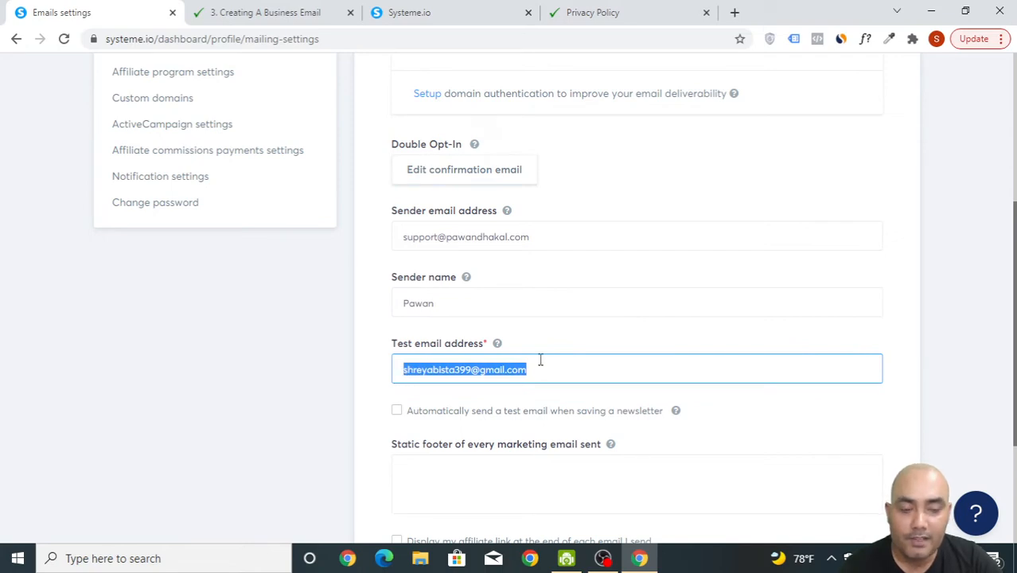
click(571, 370)
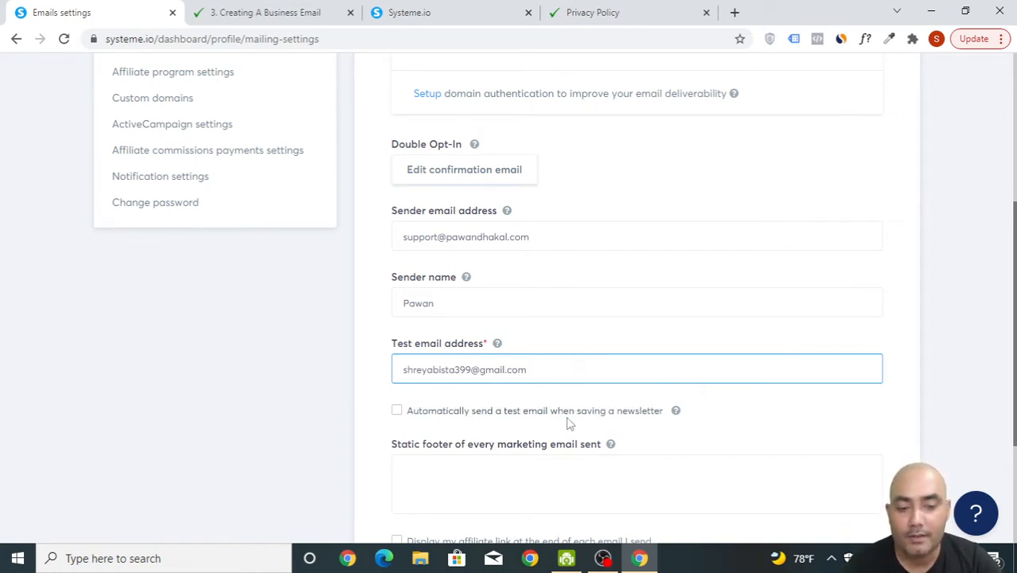
Try displaying the affiliate link at the end of each sent email and switch the option back off
scroll(568, 422, down, 3)
scroll(568, 422, down, 2)
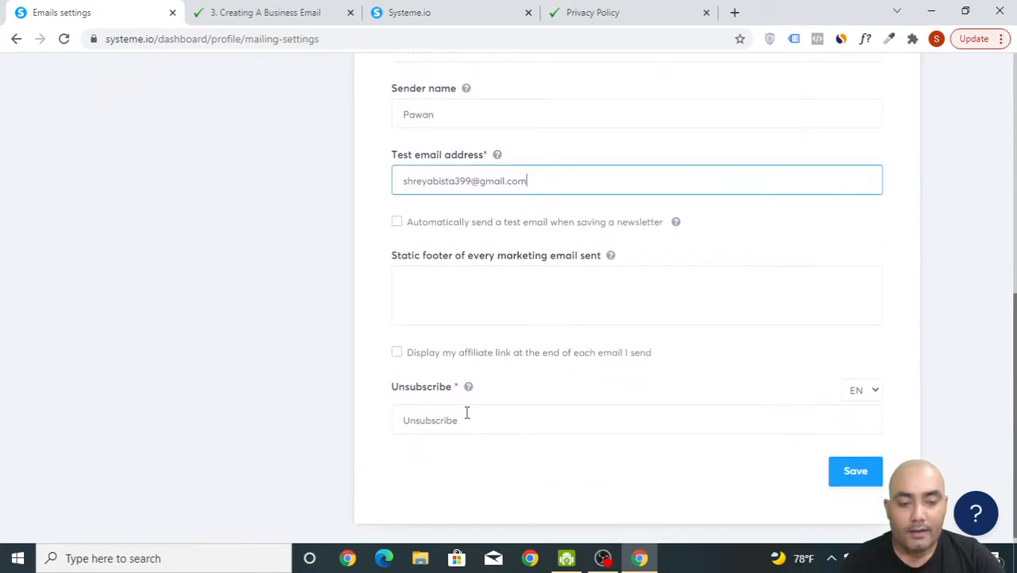
click(398, 350)
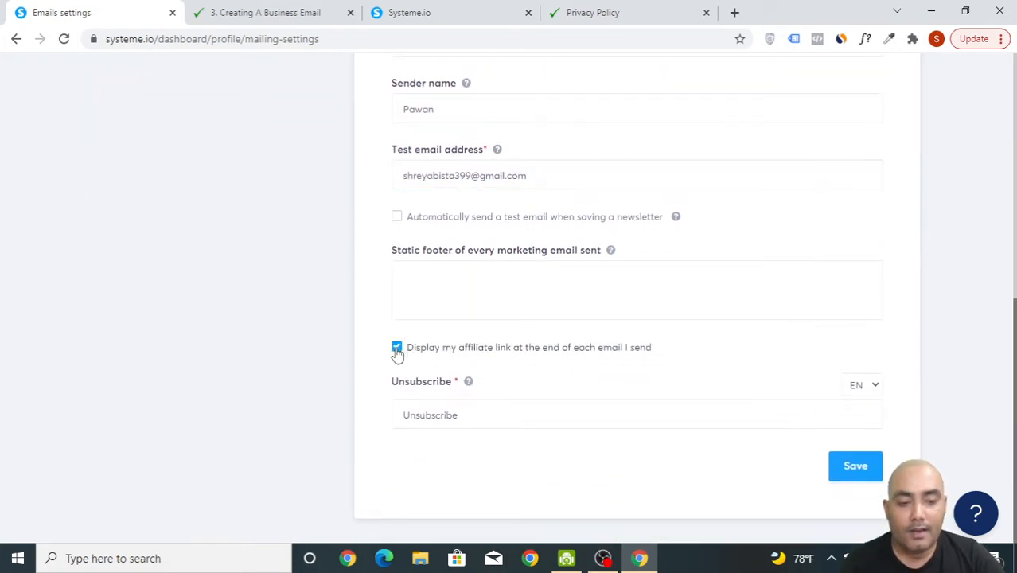
click(397, 349)
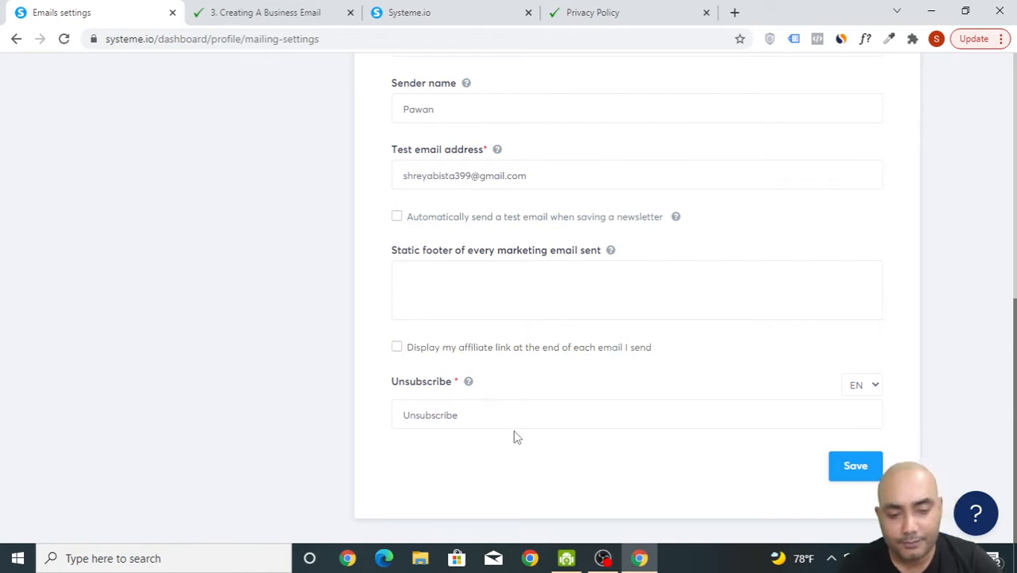
Try replacing the Unsubscribe link text with random letters, and restore it to "Unsubscribe"
click(426, 410)
double_click(426, 410)
key(ctrl+c)
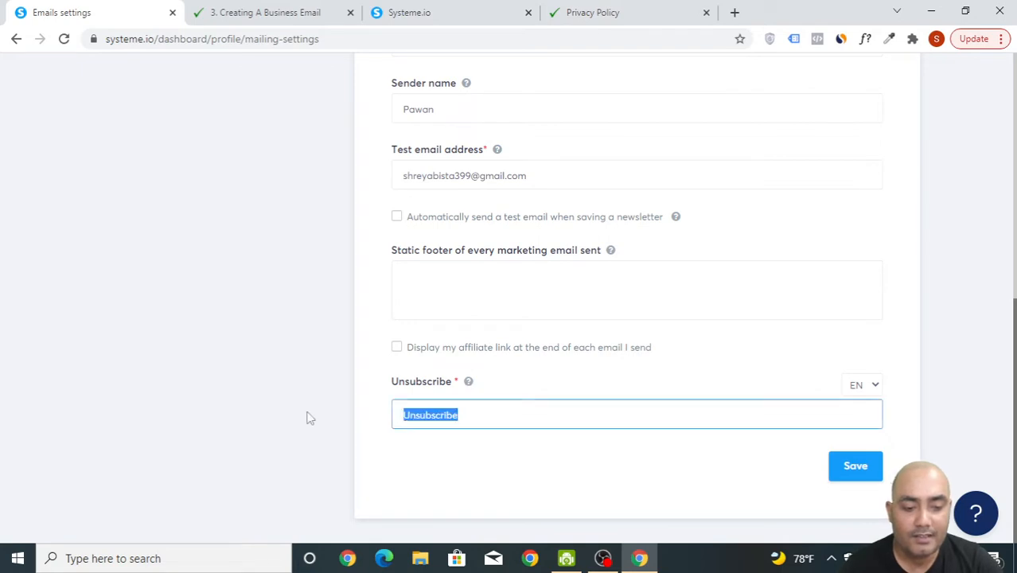
key(BackSpace)
text(vsdnjvnsjvnsj)
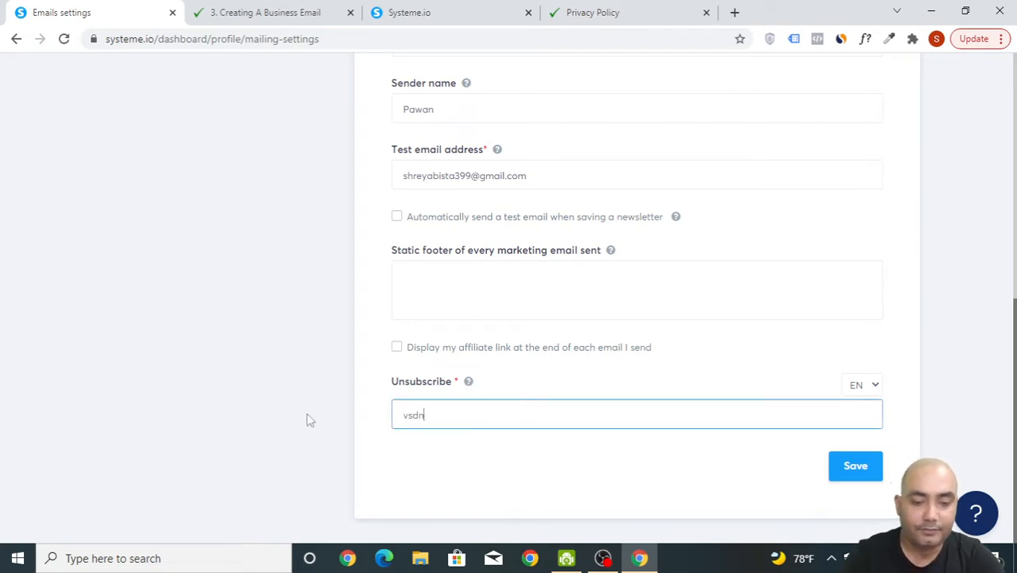
key(BackSpace)
key(BackSpace)
key(BackSpace)
key(BackSpace)
key(BackSpace)
key(BackSpace)
key(BackSpace)
key(BackSpace)
key(BackSpace)
key(BackSpace)
key(BackSpace)
key(BackSpace)
key(BackSpace)
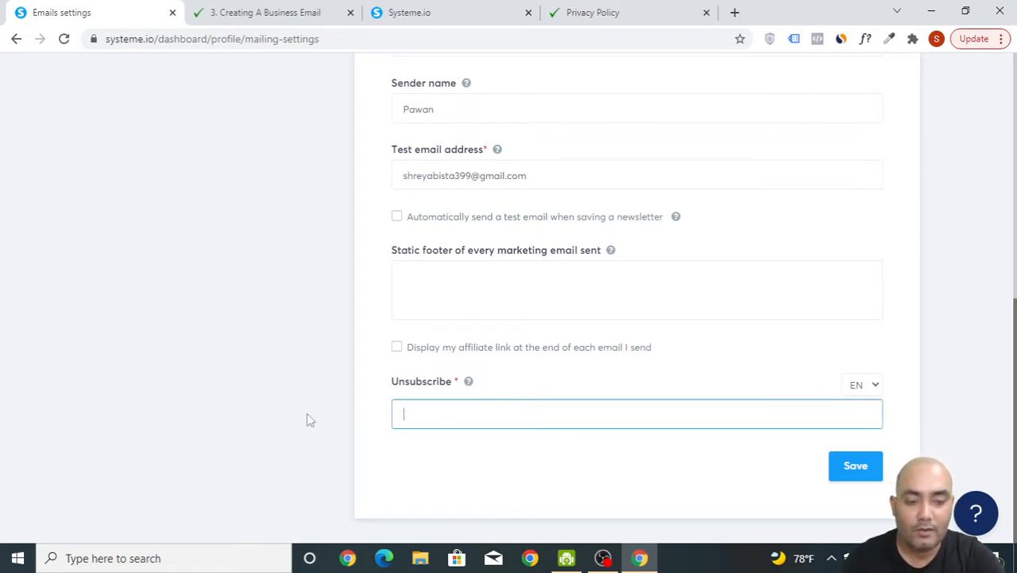
key(ctrl+v)
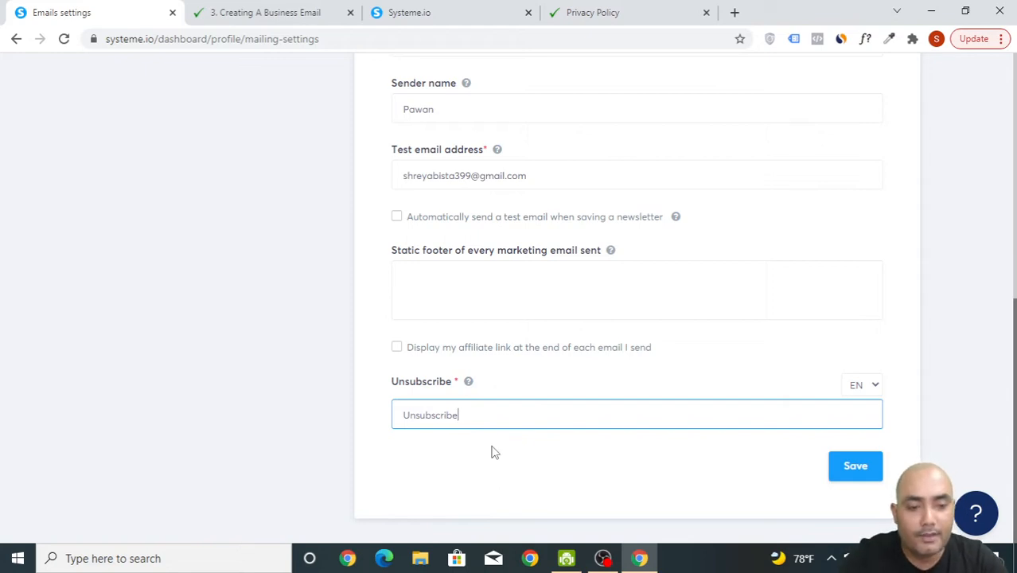
Leave the mailing settings and open the list of contact tags
scroll(491, 452, up, 3)
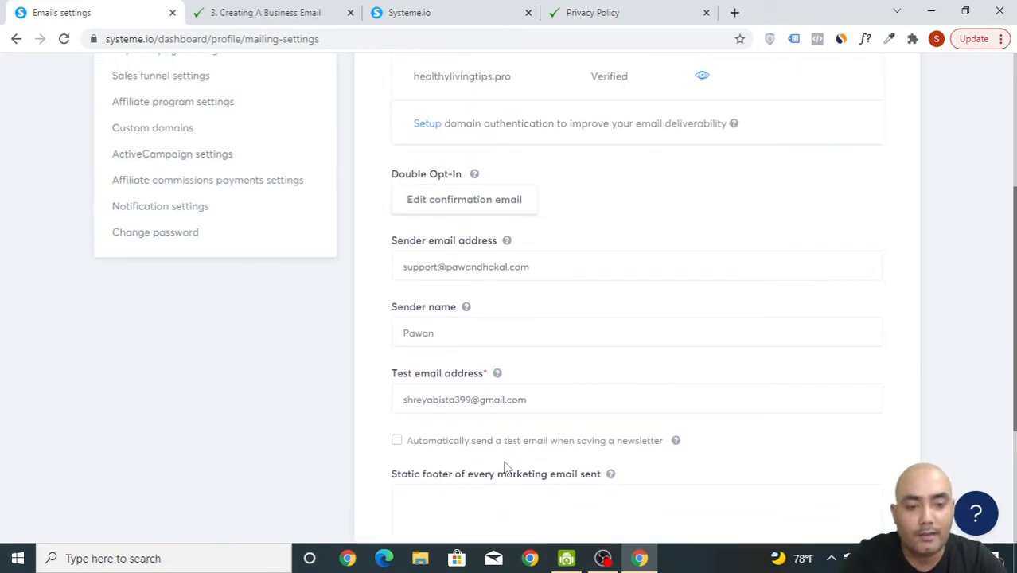
scroll(504, 468, up, 4)
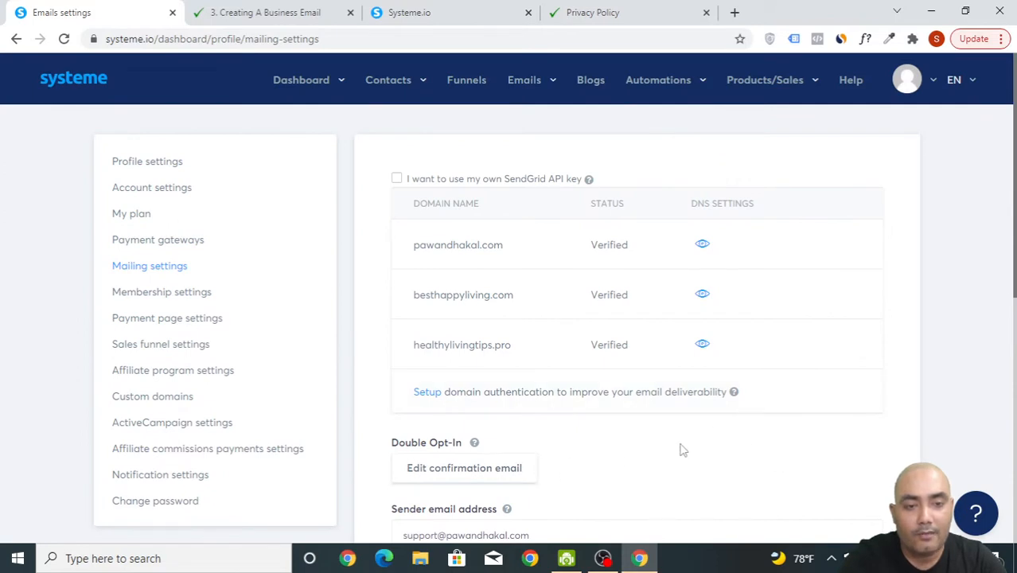
mouse_move(394, 83)
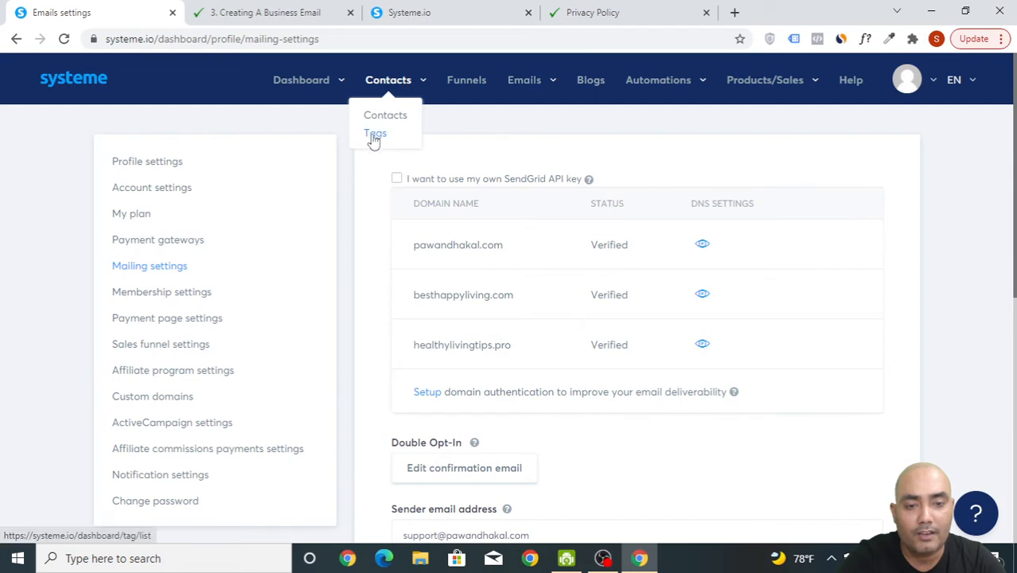
click(376, 134)
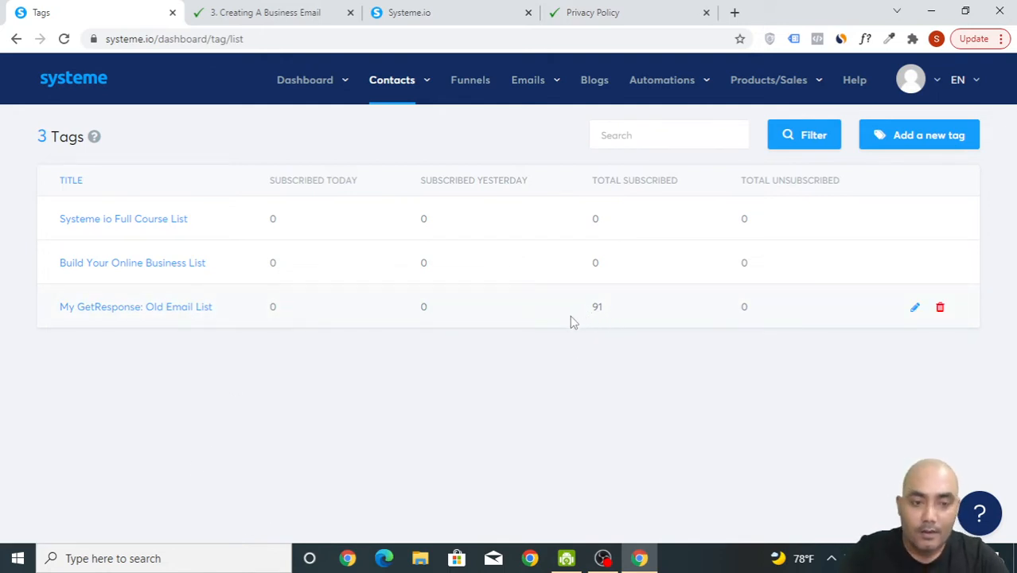
Start a new newsletter and set its subject to "Did you know?"
mouse_move(556, 90)
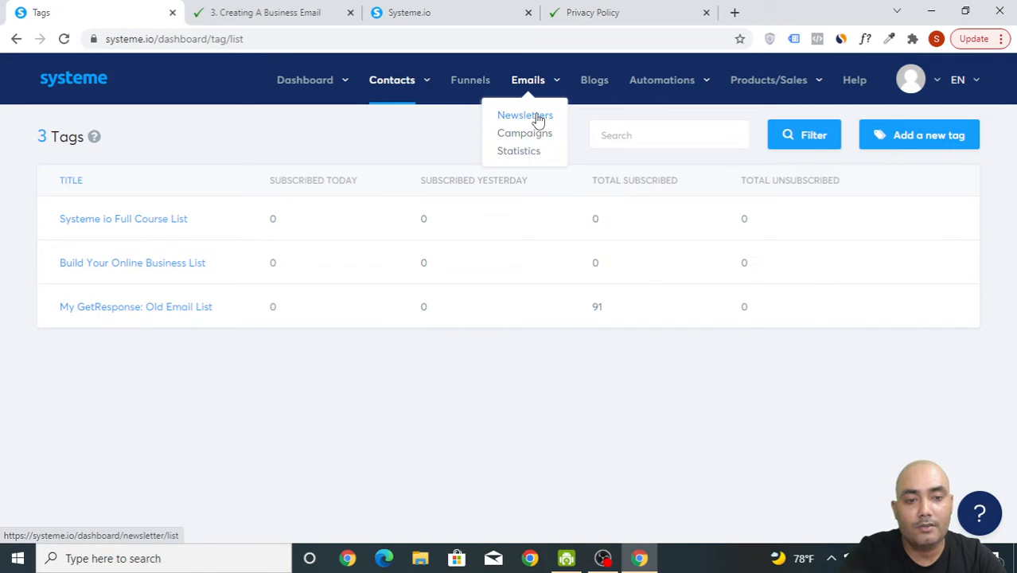
click(539, 119)
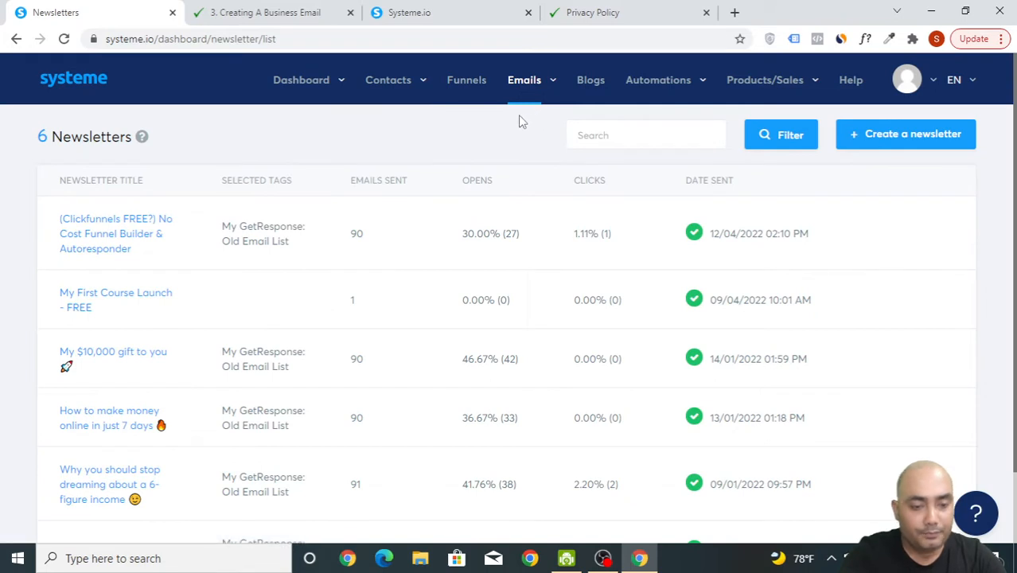
click(938, 132)
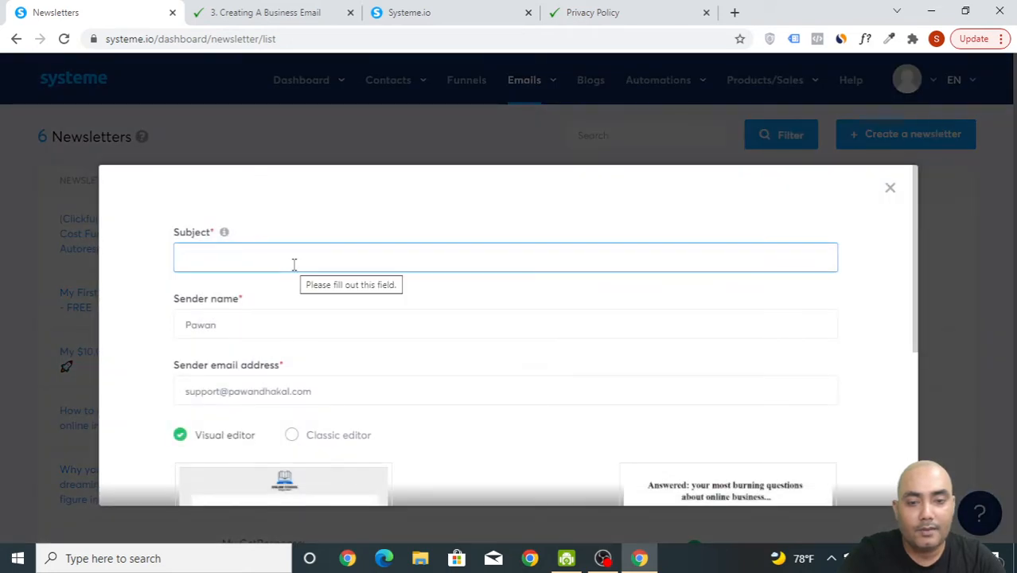
click(294, 265)
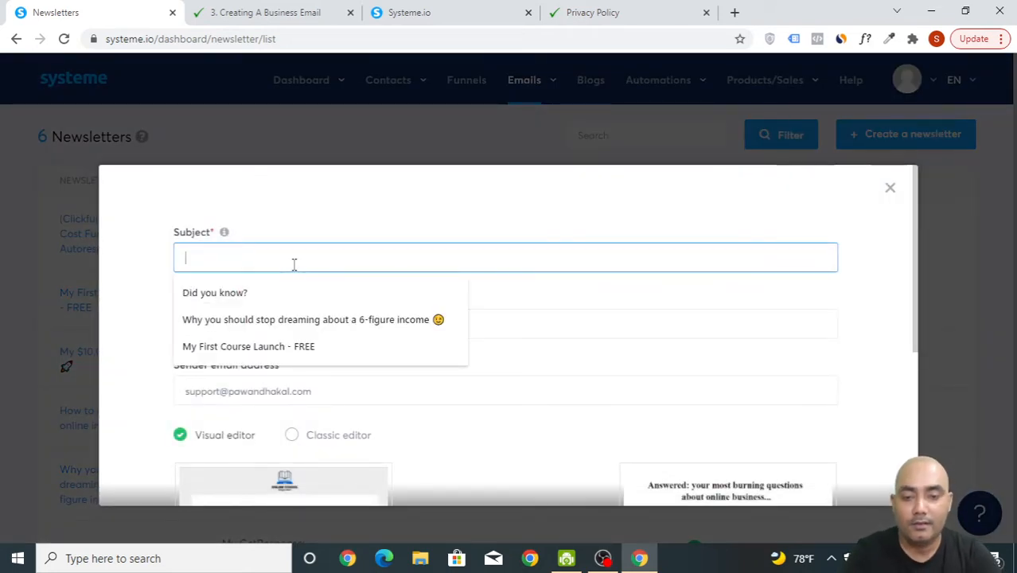
click(268, 300)
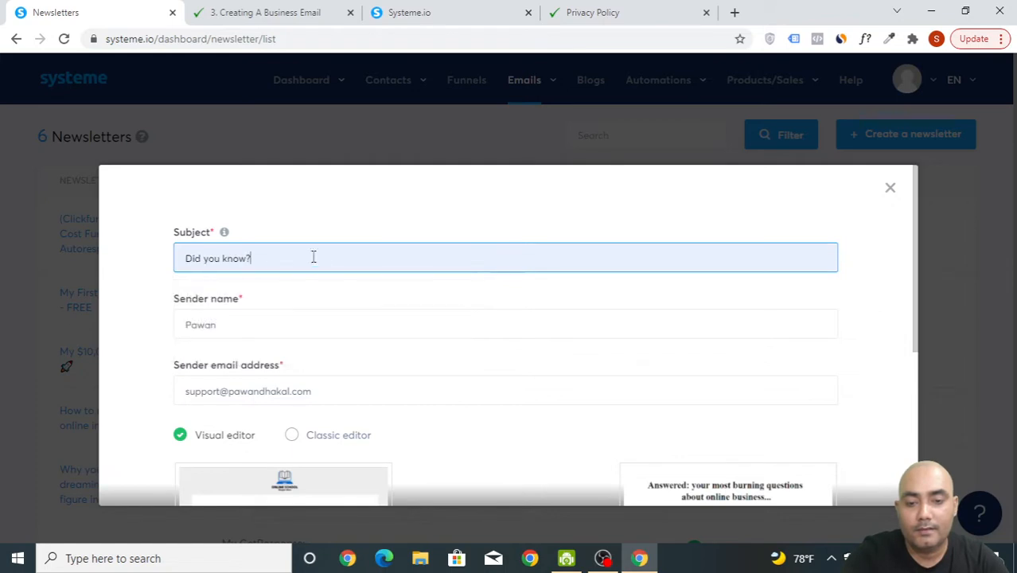
drag(318, 256, 147, 264)
click(325, 215)
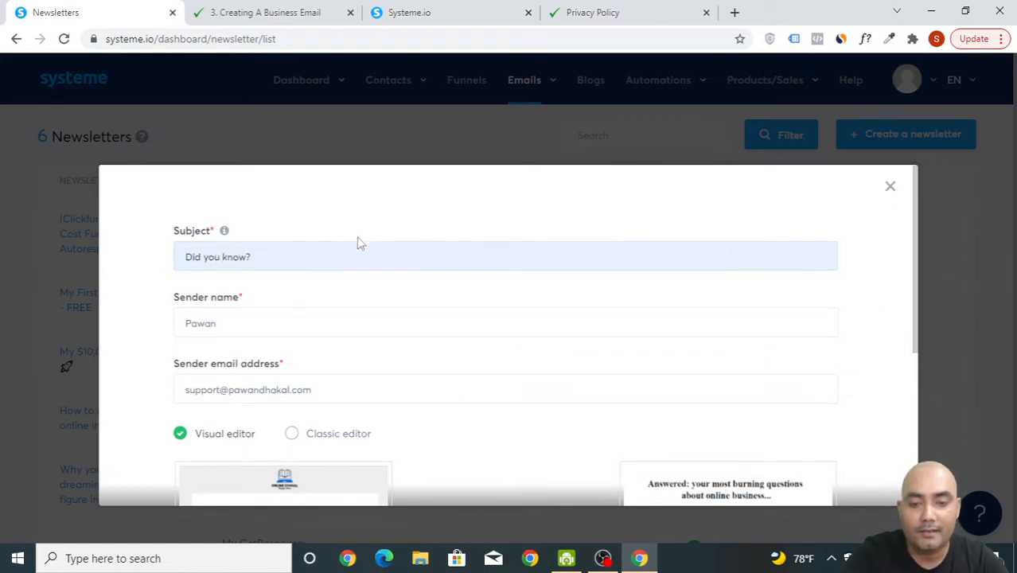
Choose the Classic editor for the newsletter and create it
scroll(357, 239, down, 1)
scroll(357, 258, down, 2)
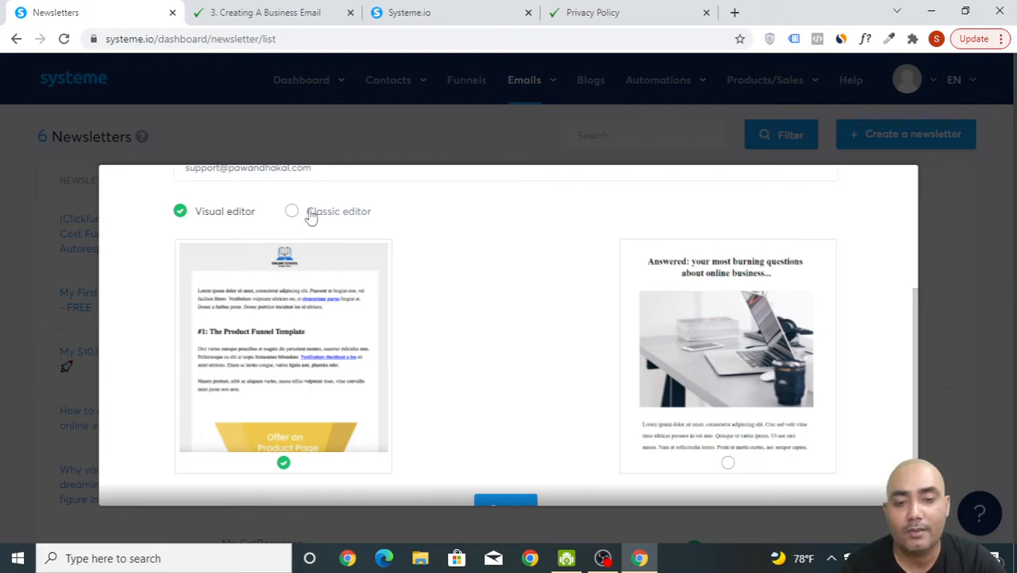
click(292, 212)
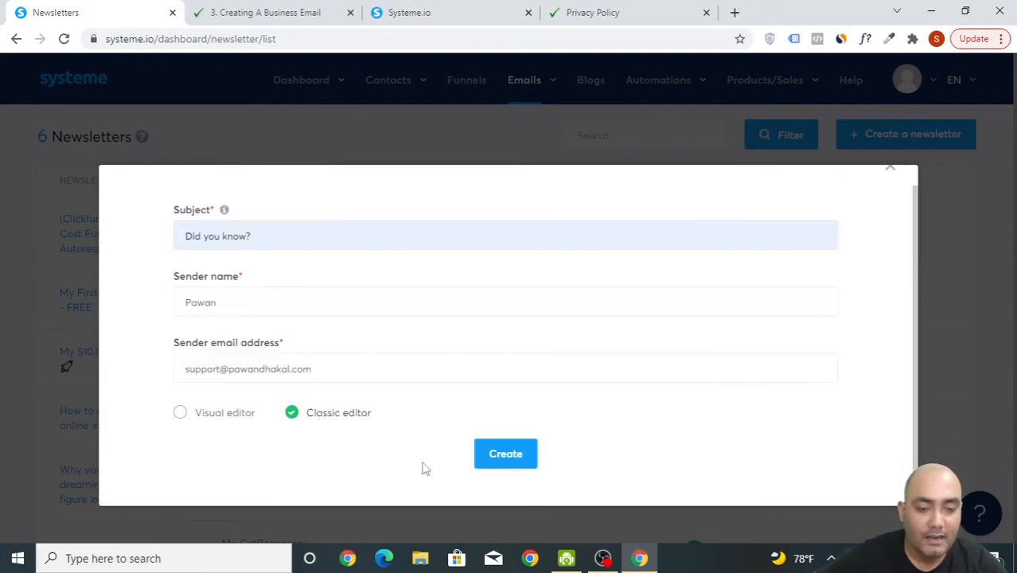
click(516, 460)
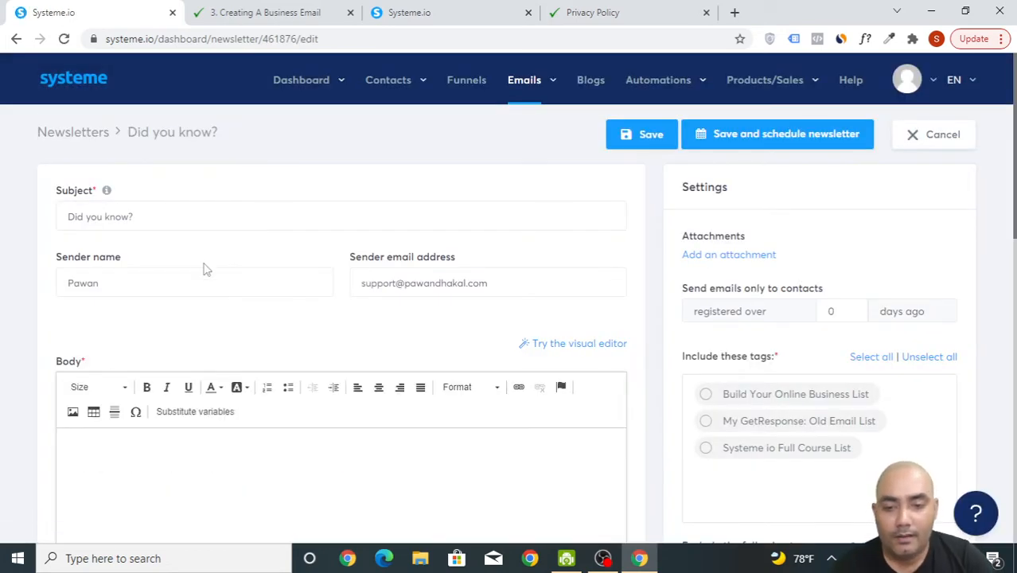
Begin the email body with the greeting "Hi {first_name}", using the first name substitute
scroll(197, 234, down, 1)
click(174, 405)
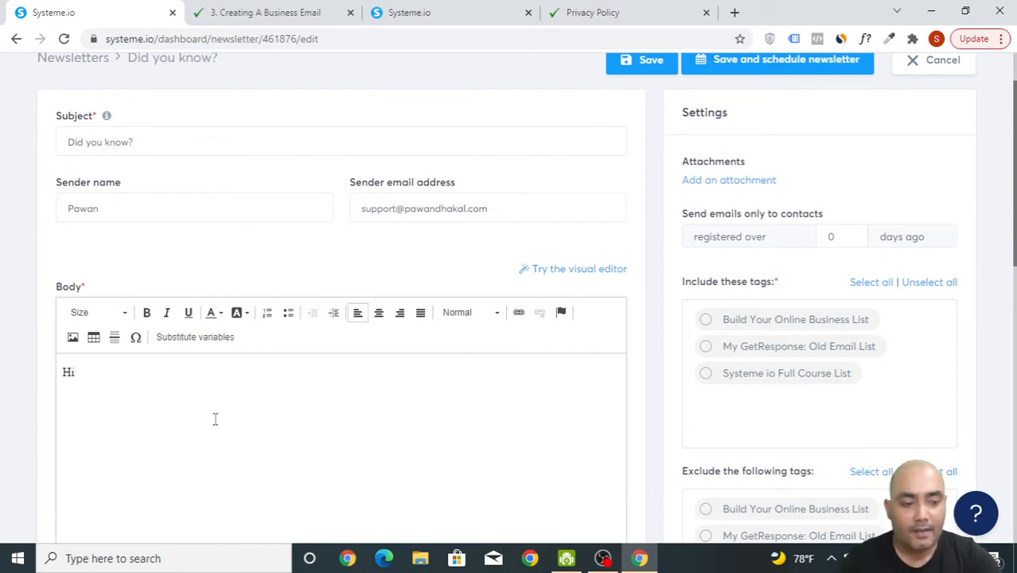
scroll(215, 417, down, 5)
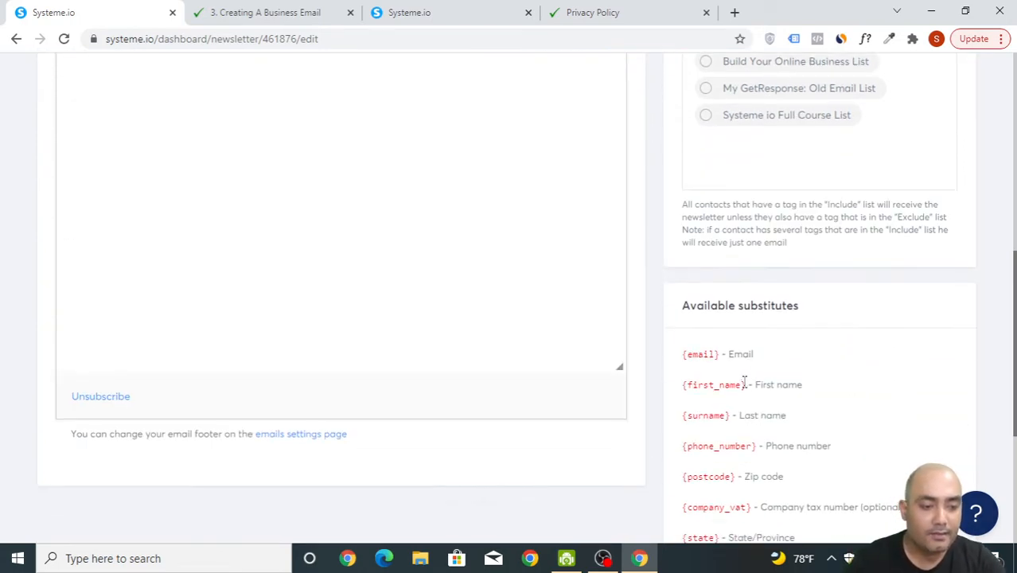
drag(746, 385, 690, 387)
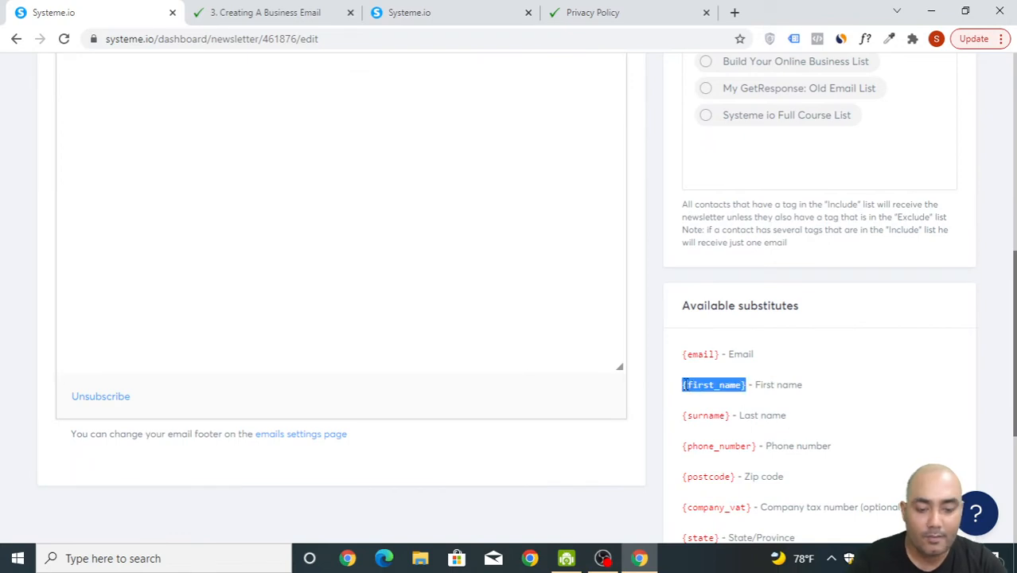
scroll(405, 359, up, 2)
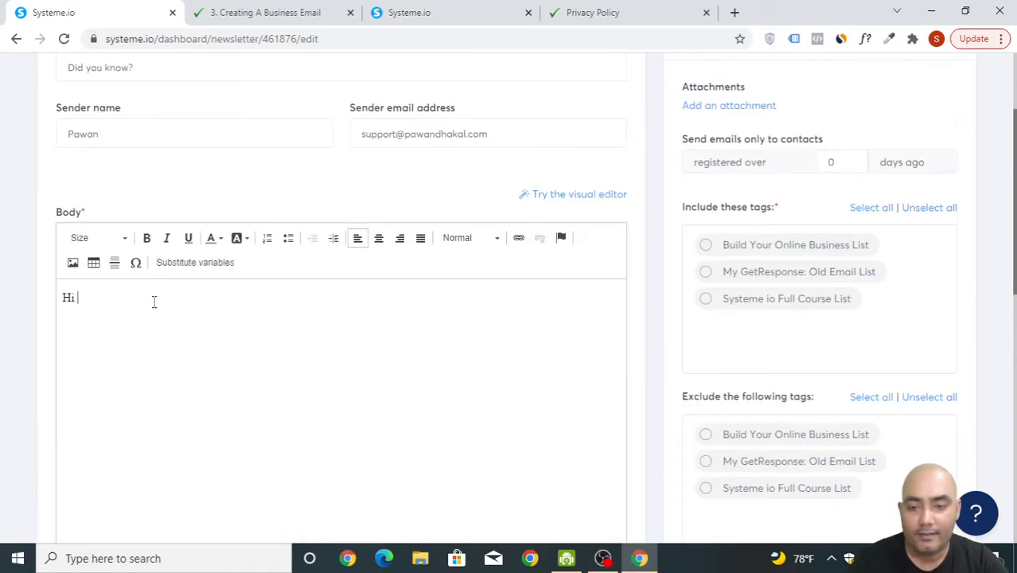
text({first_name})
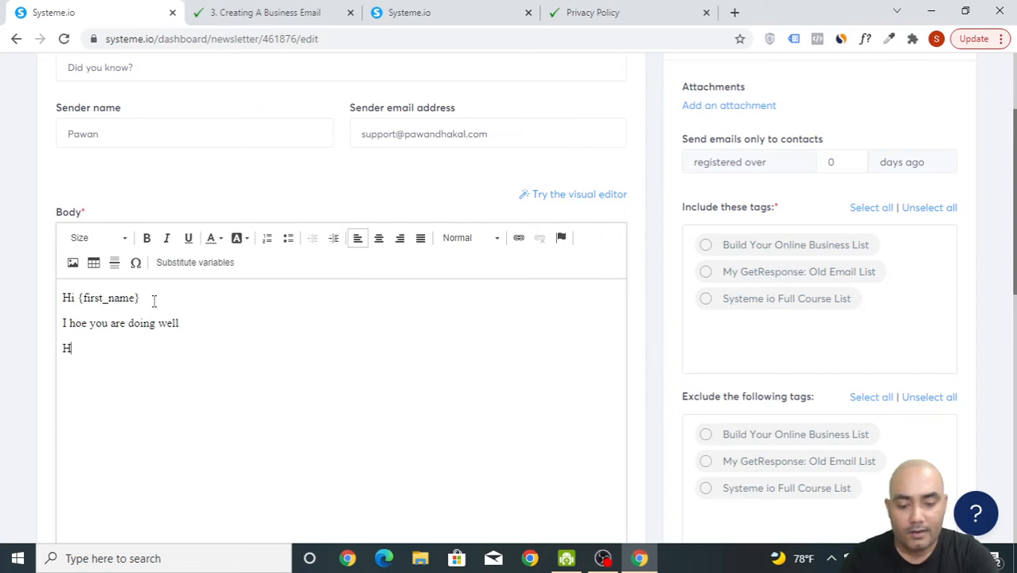
Add the lines "I hoe you are doing well" and "HERE IS THE THING THAT YOU REQUESTED" below the greeting
text(ERE IS THE )
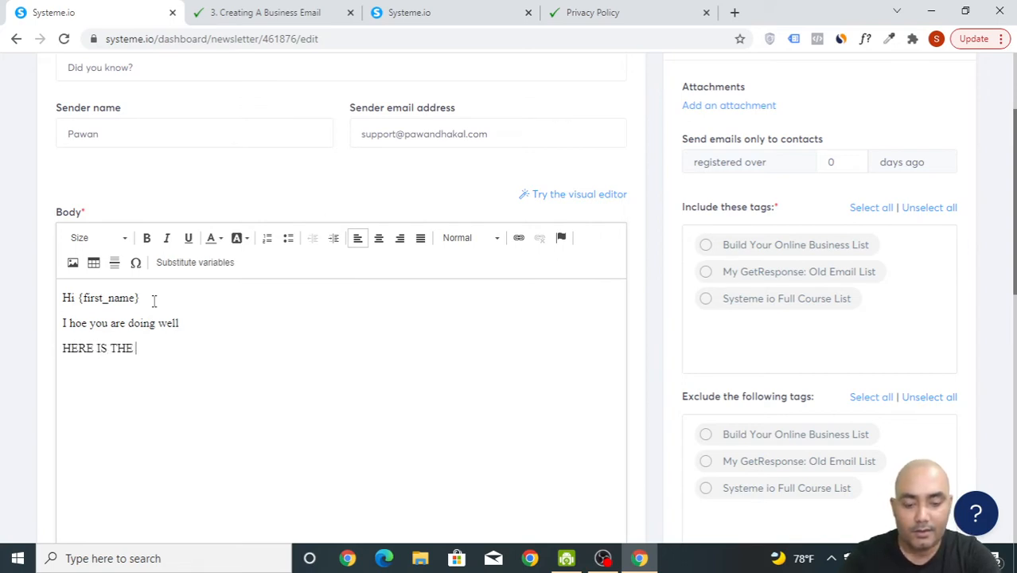
text(THING THAT YO)
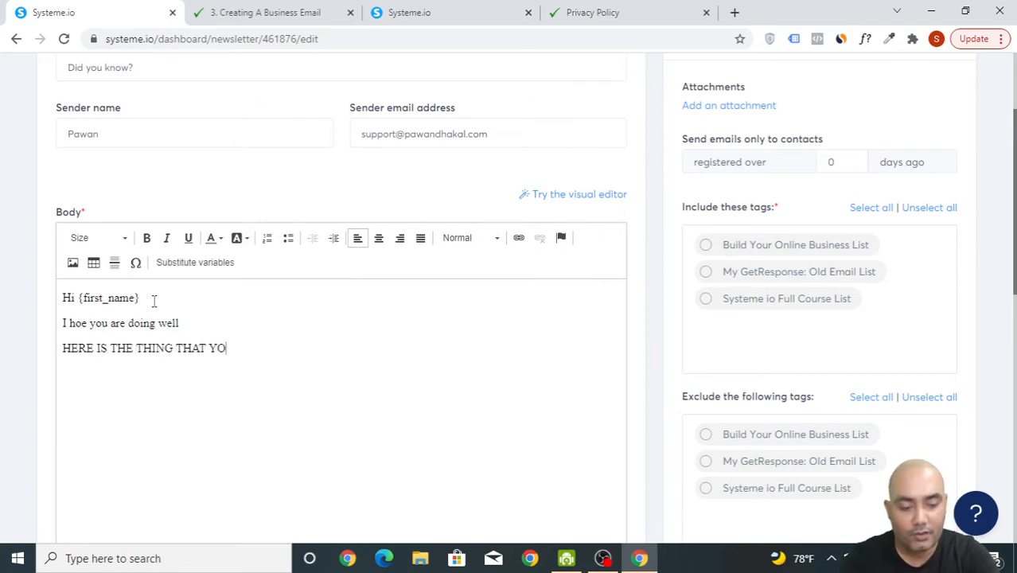
text(U REQUESTED)
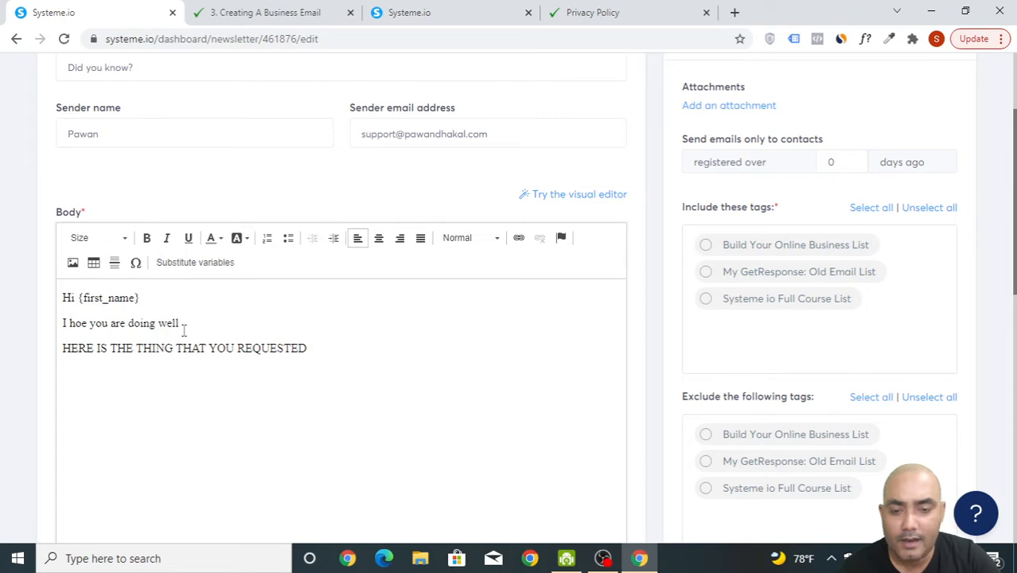
Try bold, italic and underline on the end of the body's second line, and remove the formatting again
drag(184, 324, 135, 324)
click(148, 239)
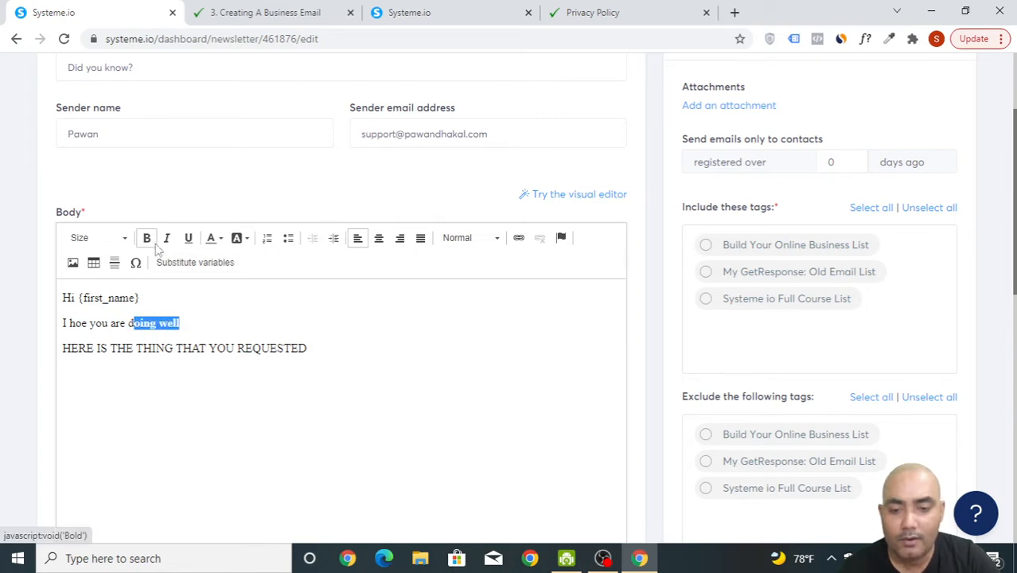
click(167, 241)
click(188, 240)
click(187, 240)
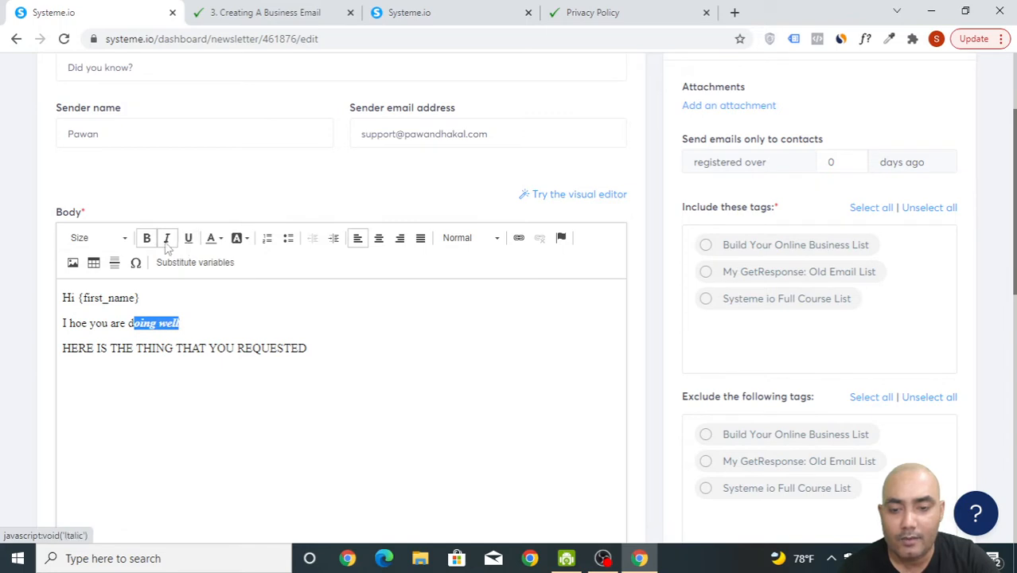
click(168, 245)
click(147, 244)
click(237, 341)
drag(341, 343, 238, 343)
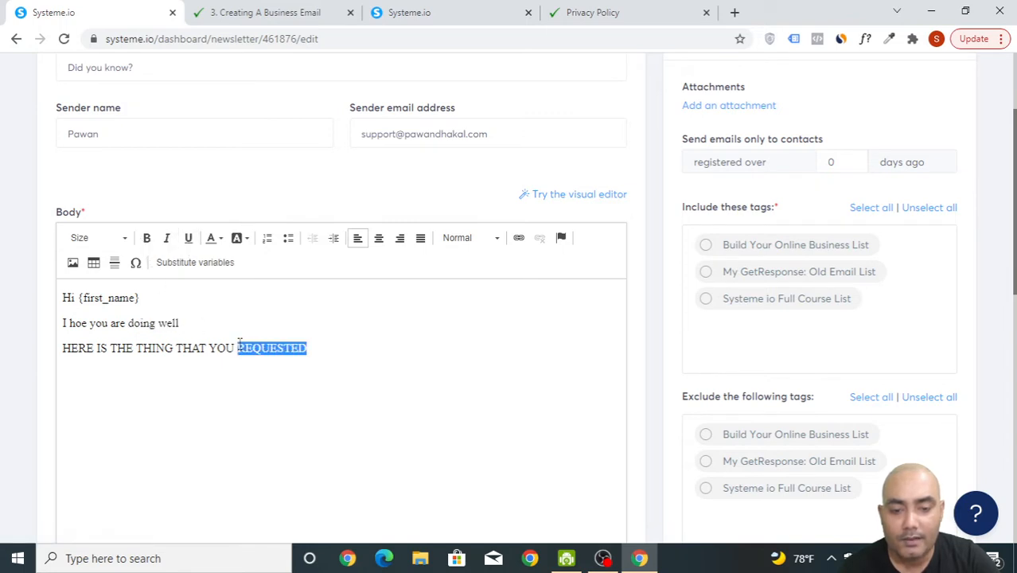
click(518, 237)
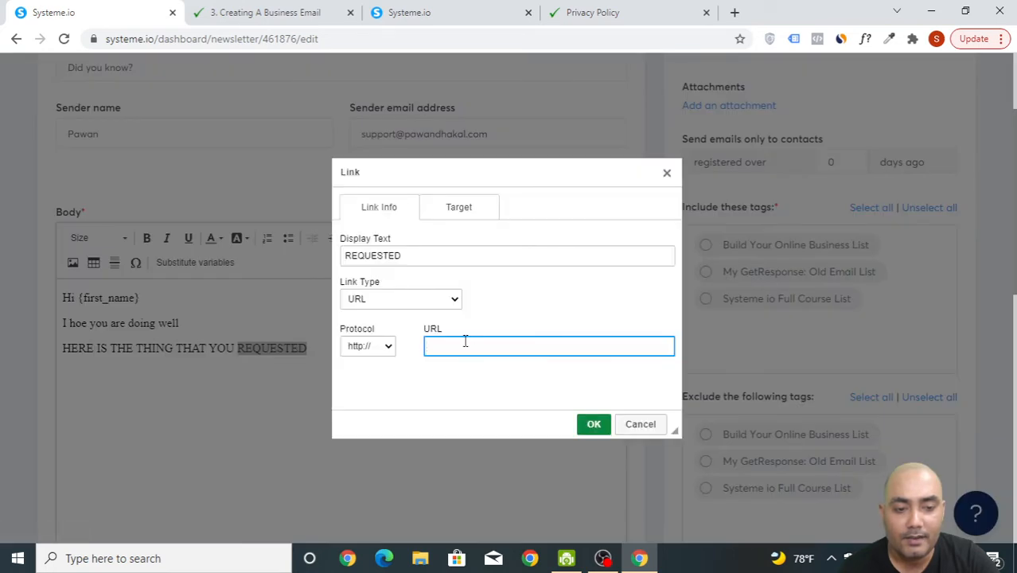
click(379, 350)
click(367, 370)
click(460, 348)
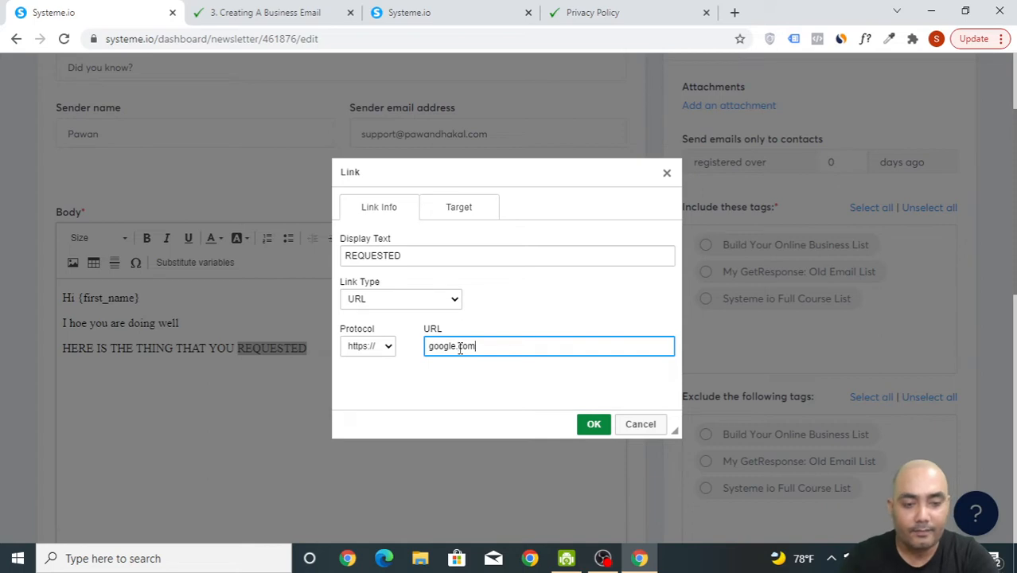
drag(572, 342, 345, 352)
key(ctrl+x)
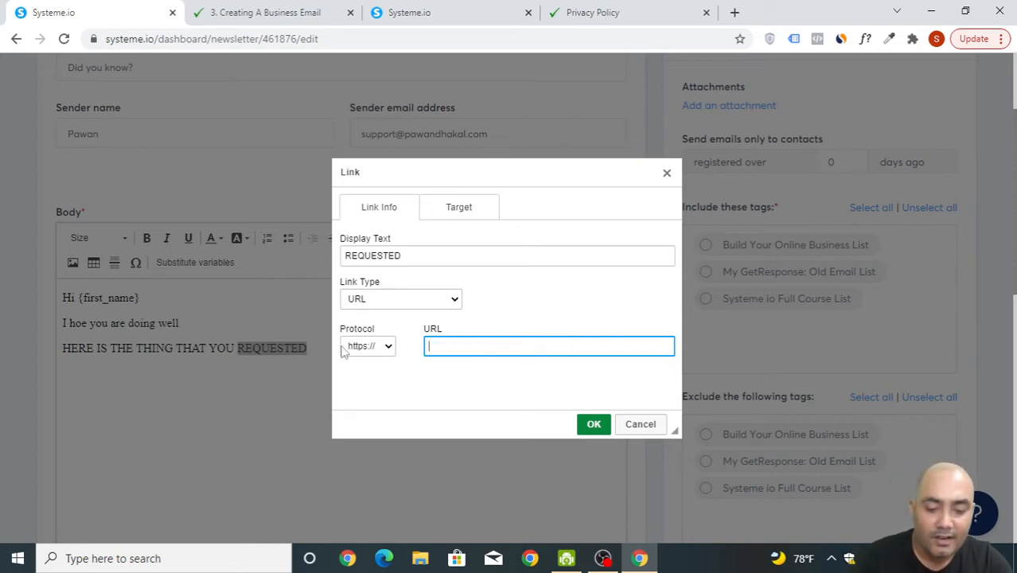
key(ctrl+v)
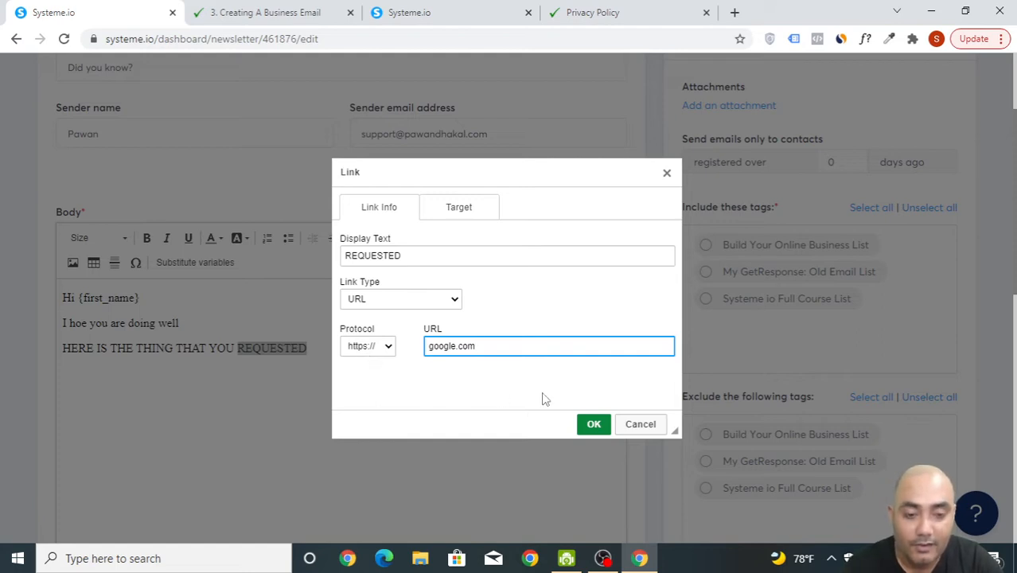
click(367, 347)
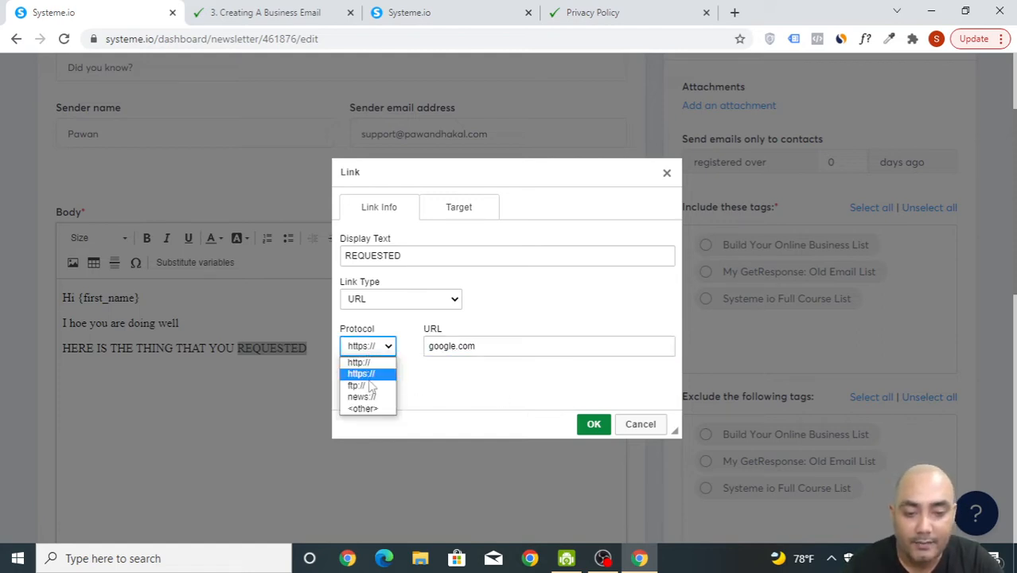
click(375, 375)
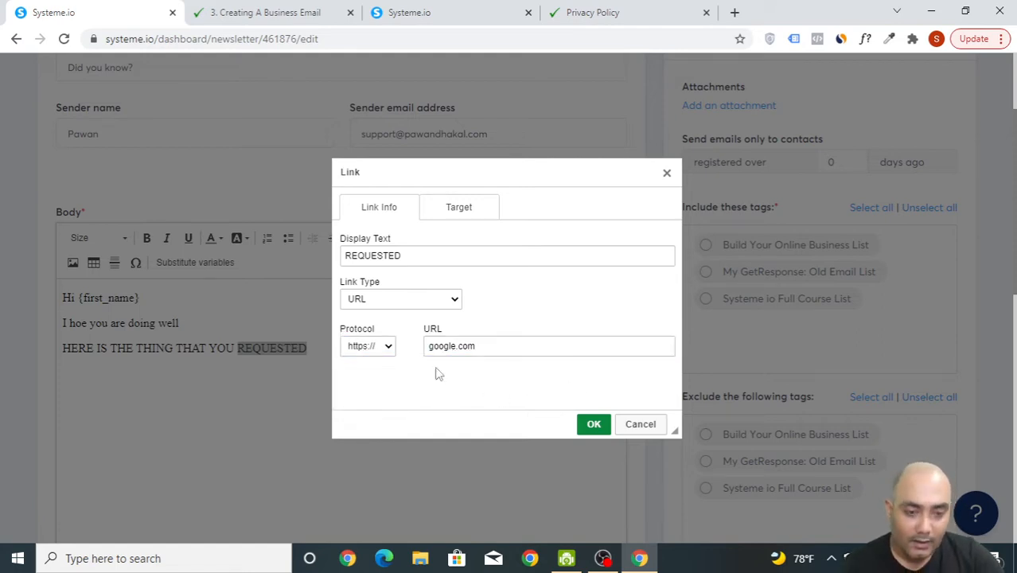
click(595, 424)
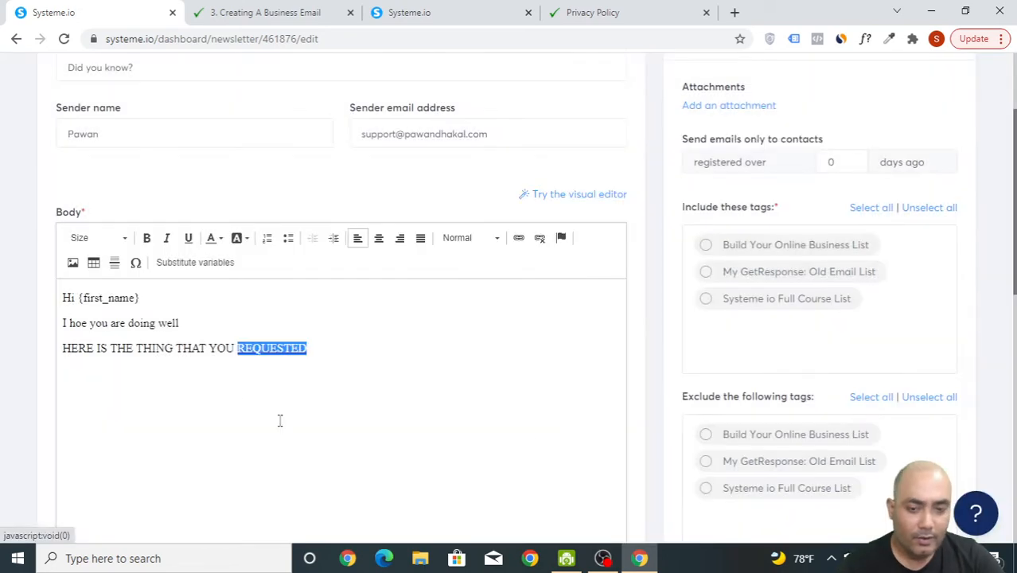
click(320, 328)
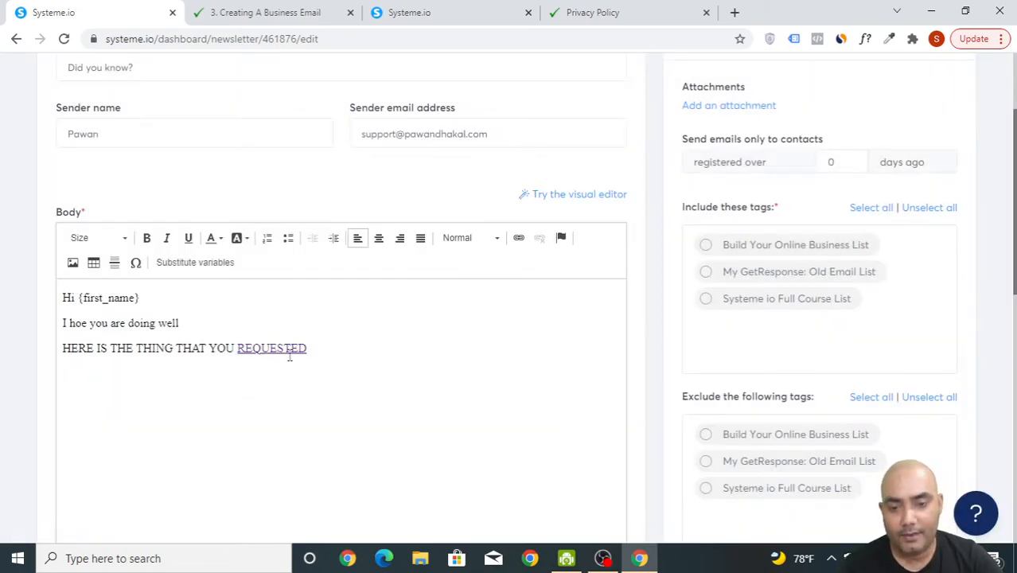
Review the newsletter from its header fields down to the unsubscribe footer and return to the beginning
scroll(349, 360, down, 1)
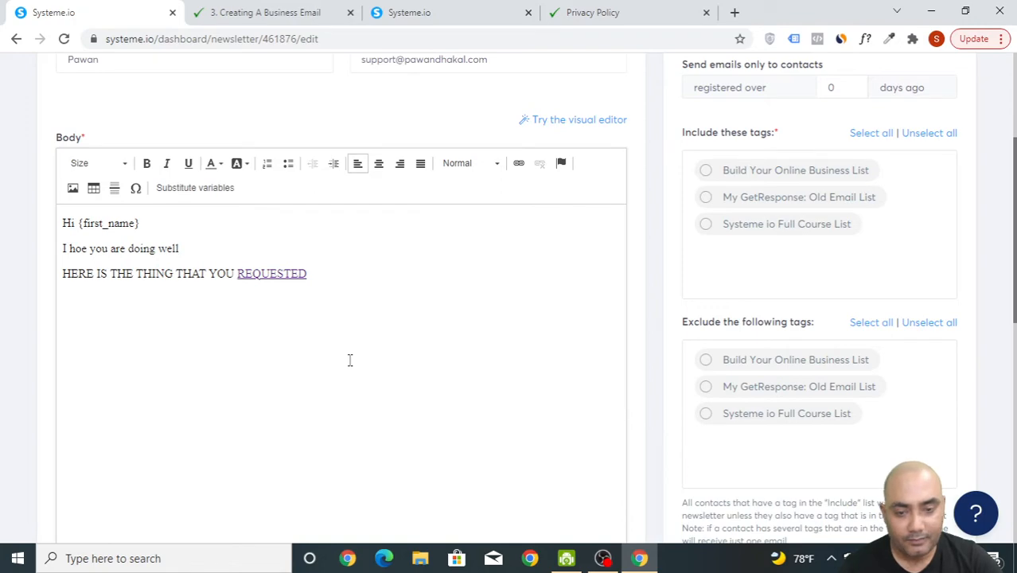
scroll(350, 361, up, 3)
scroll(333, 384, down, 3)
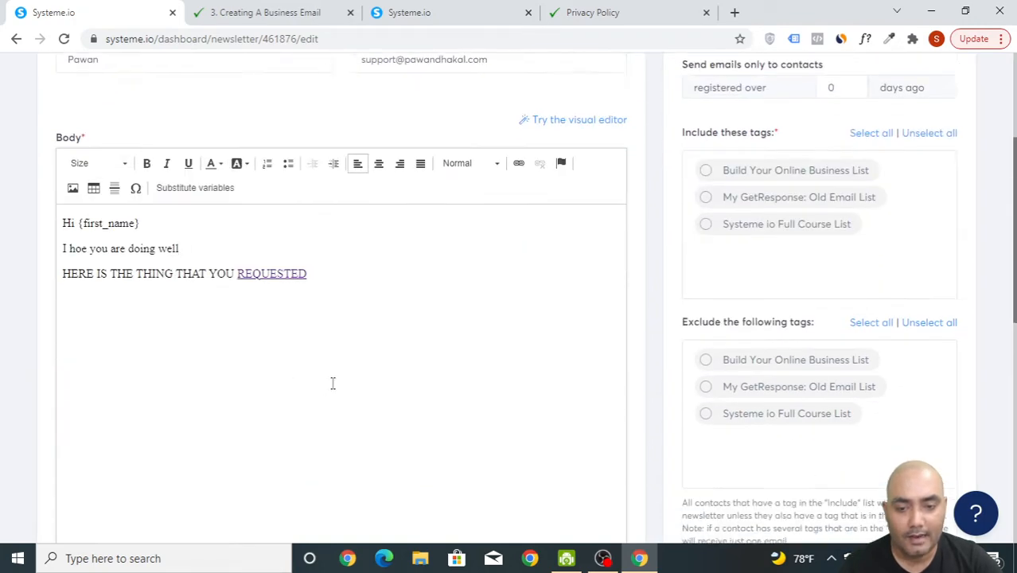
scroll(333, 383, down, 5)
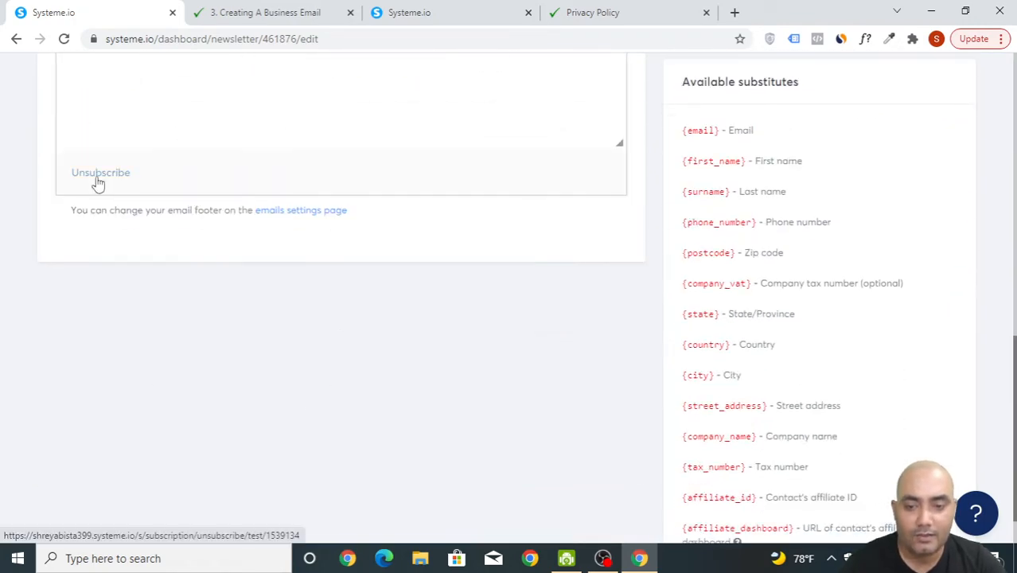
scroll(540, 307, up, 5)
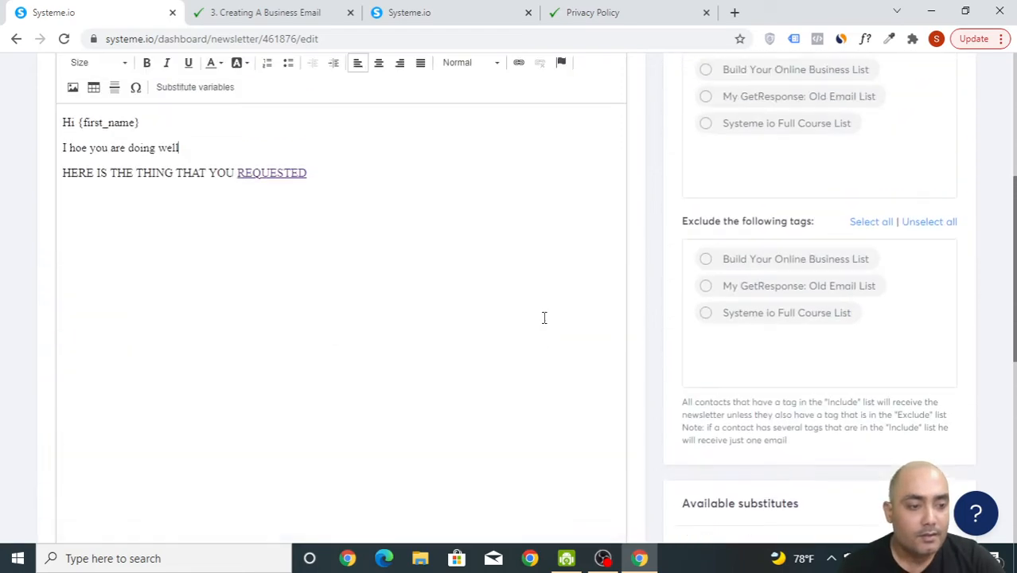
scroll(545, 317, up, 4)
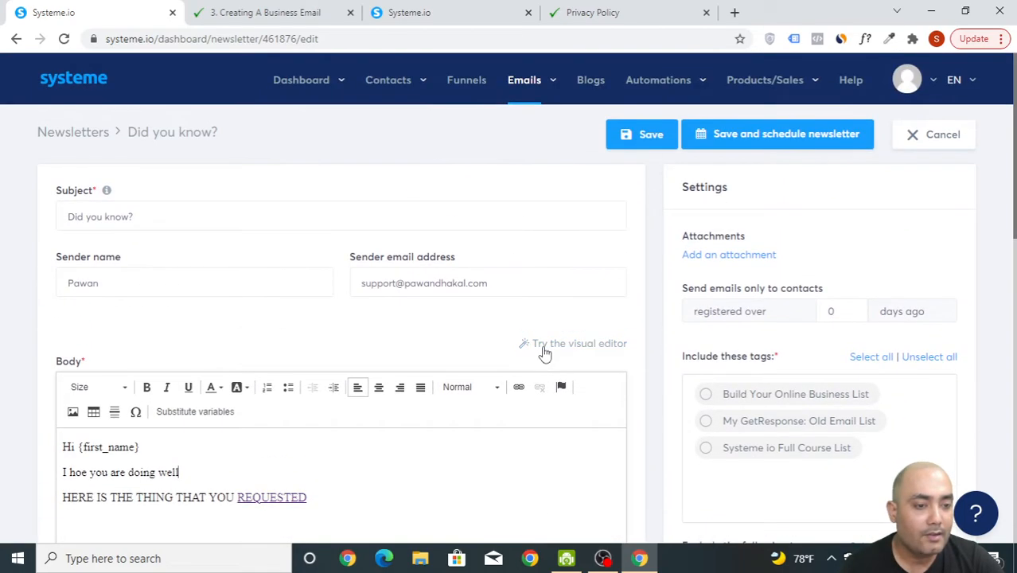
Try including the tag "My GetResponse: Old Email List", and include "Systeme io Full Course List" instead
scroll(541, 354, down, 2)
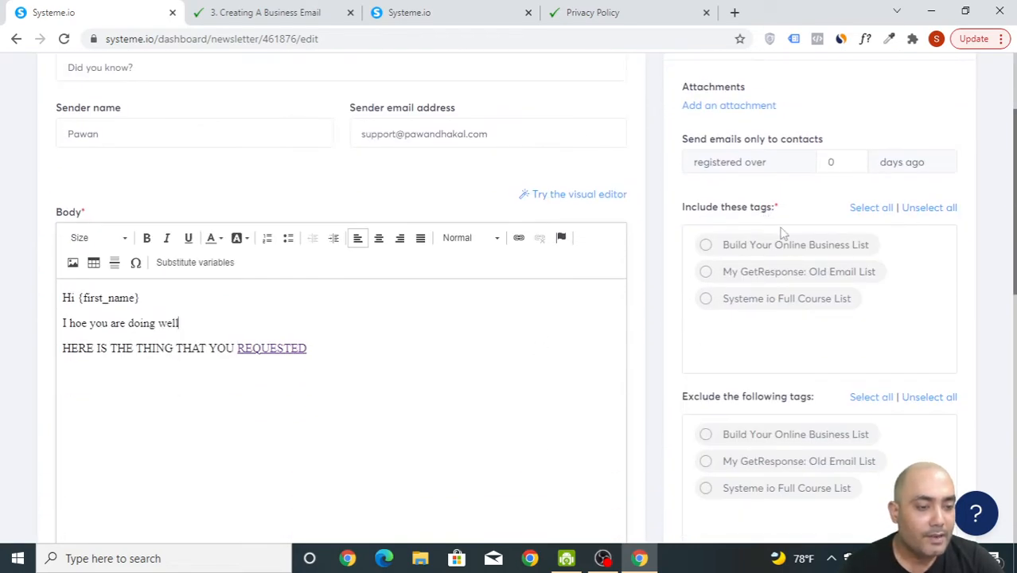
click(706, 274)
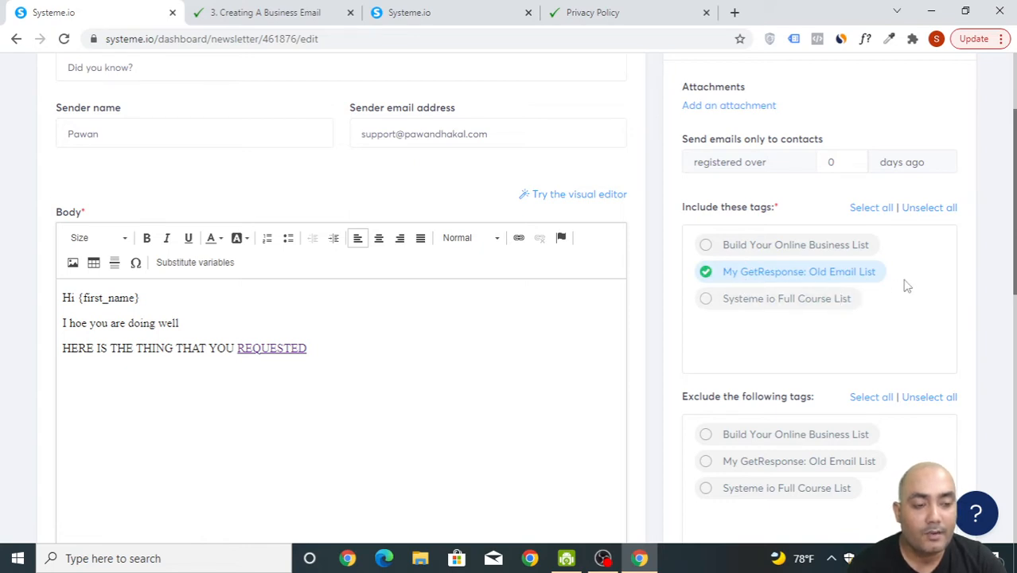
click(706, 272)
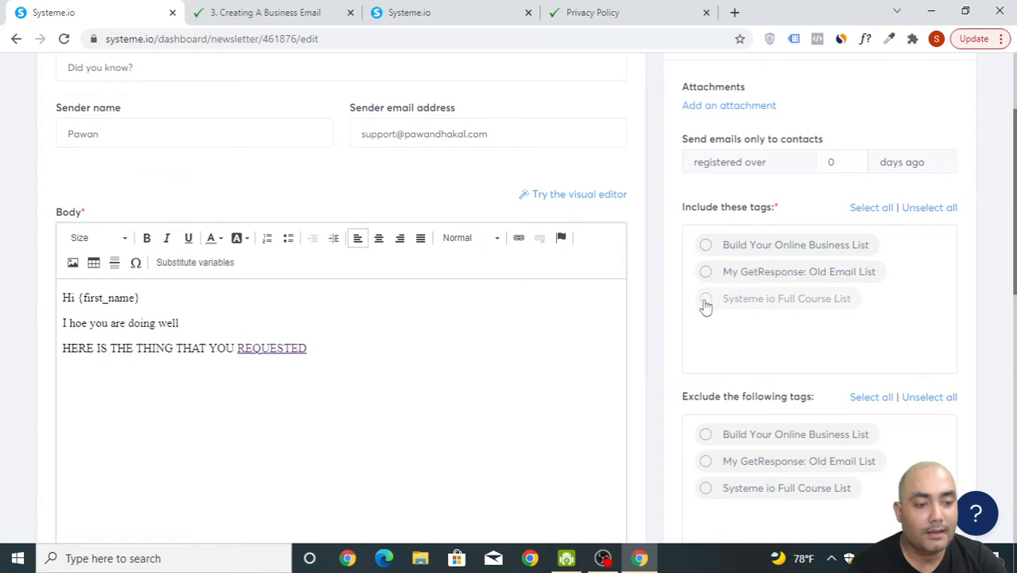
click(706, 301)
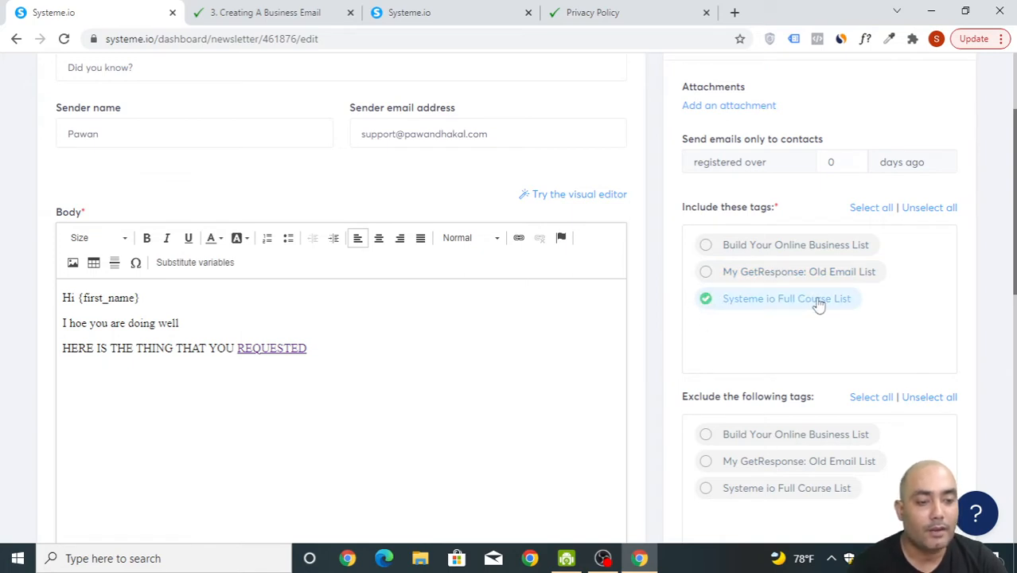
Include all contact tags, try excluding "My GetResponse: Old Email List", and restore the inclusion of every tag
scroll(820, 307, up, 2)
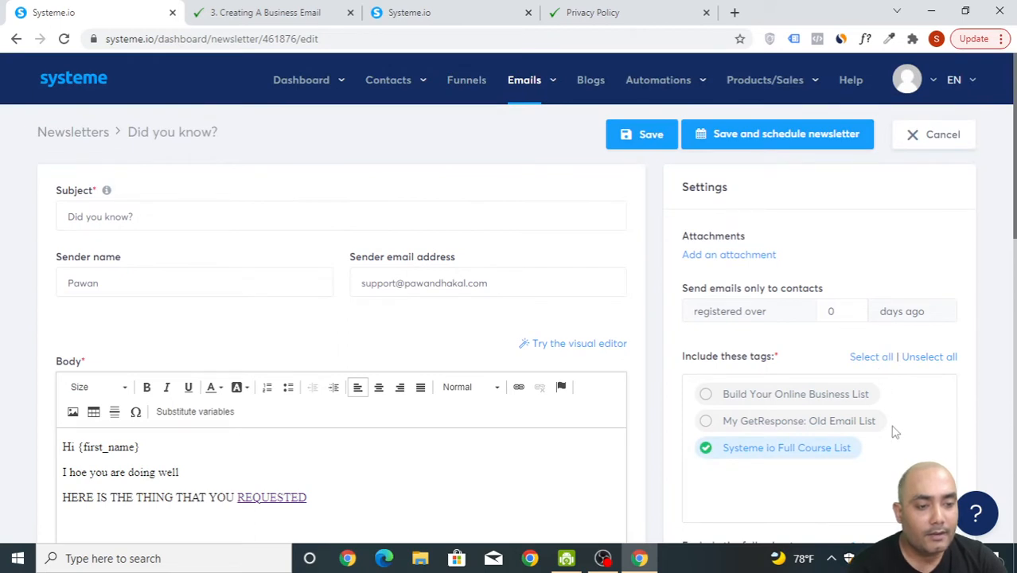
scroll(895, 432, down, 1)
scroll(893, 432, down, 2)
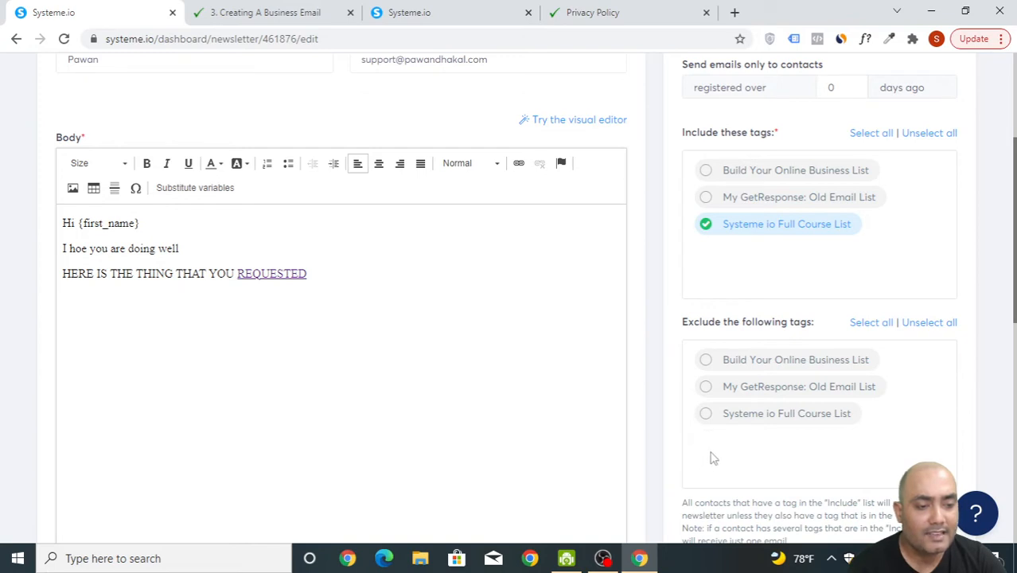
click(877, 136)
click(707, 388)
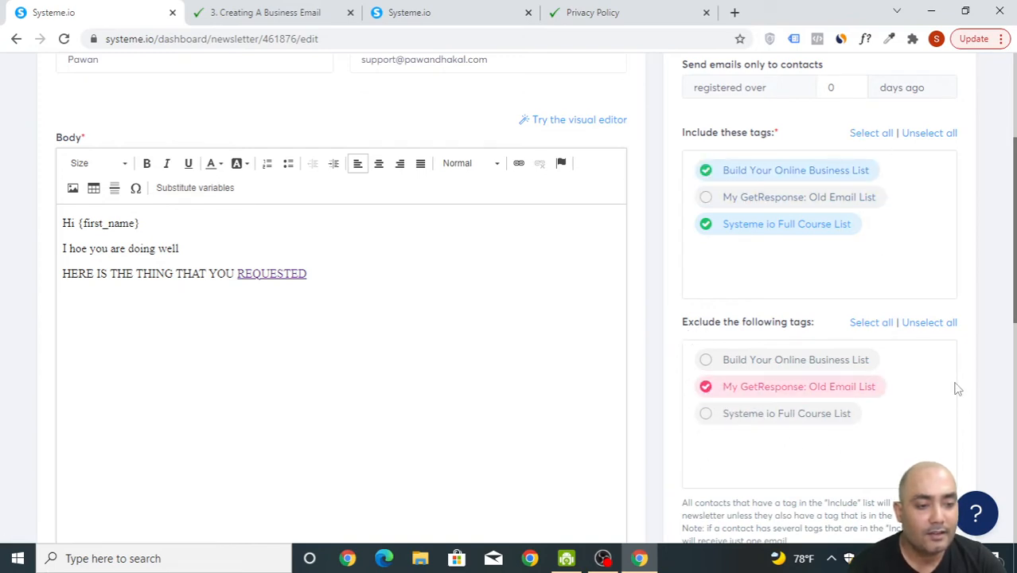
click(707, 388)
click(860, 133)
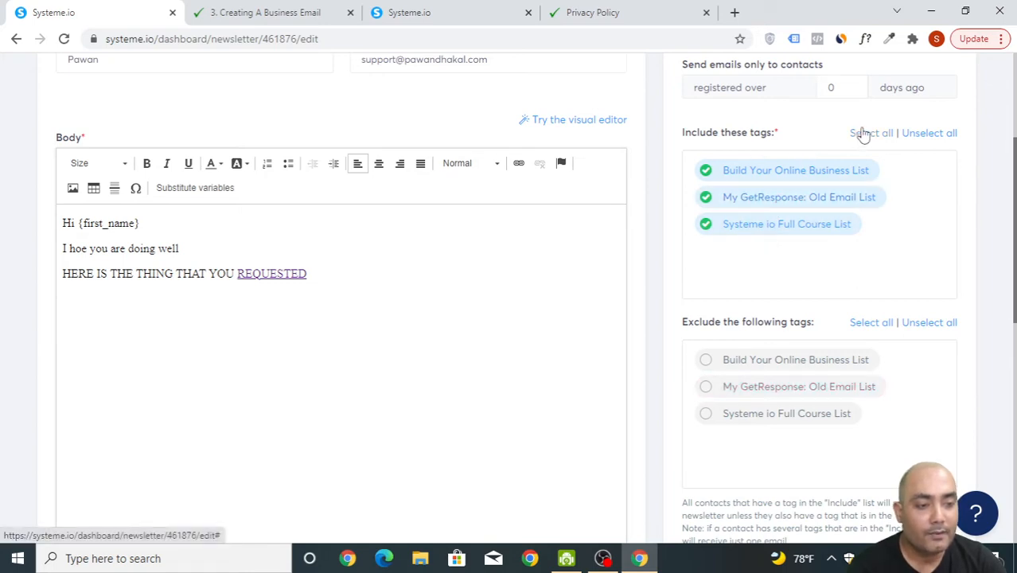
Include only the tag "Systeme io Full Course List" and limit sending to contacts registered over 30 days ago
click(934, 134)
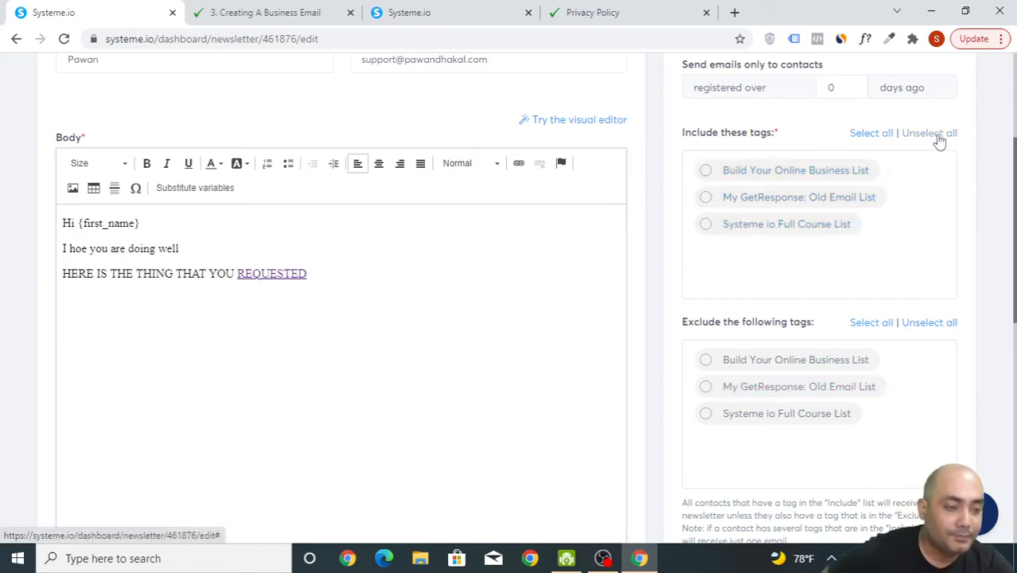
click(706, 224)
scroll(900, 249, up, 3)
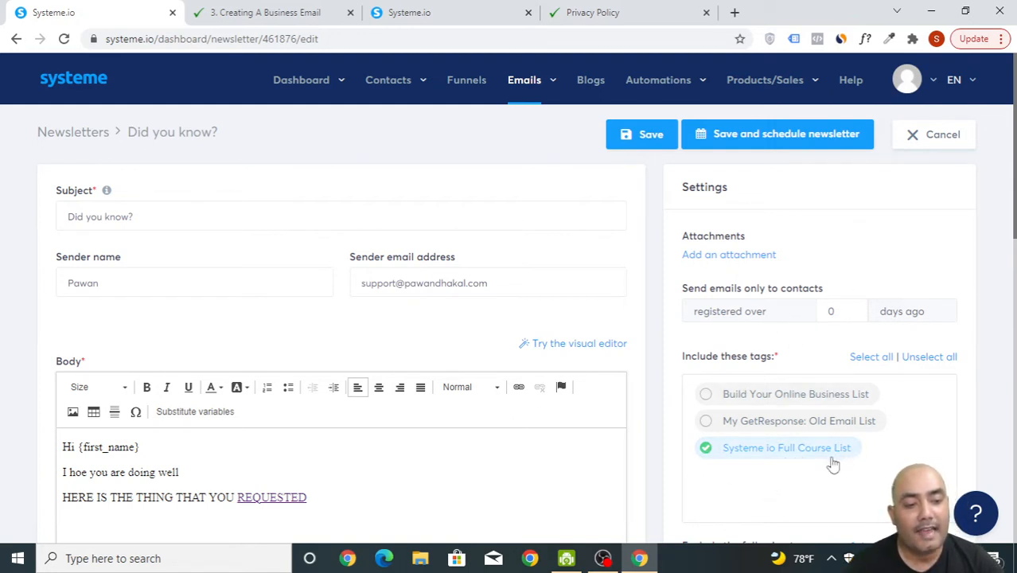
double_click(836, 313)
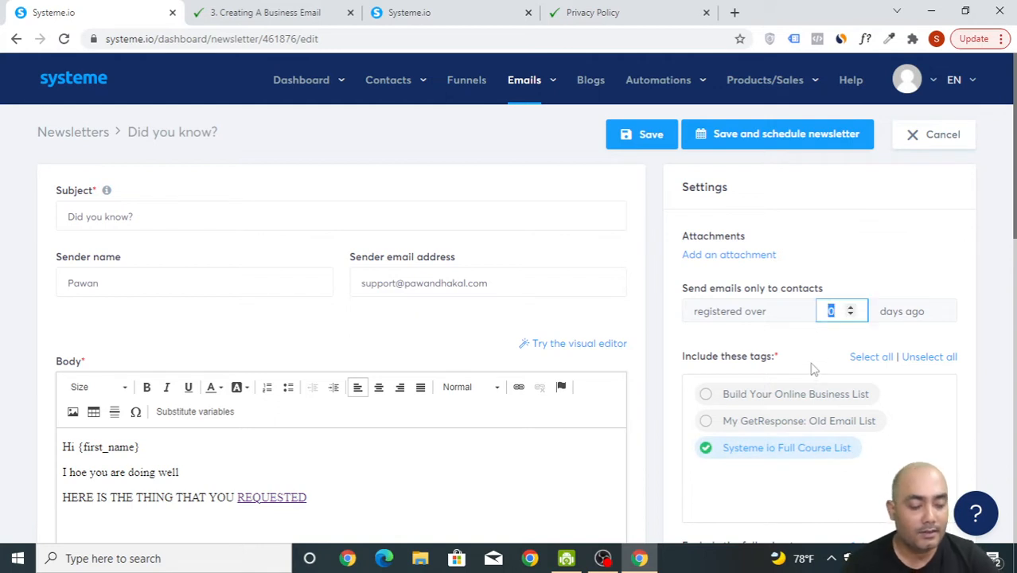
text(30)
click(876, 273)
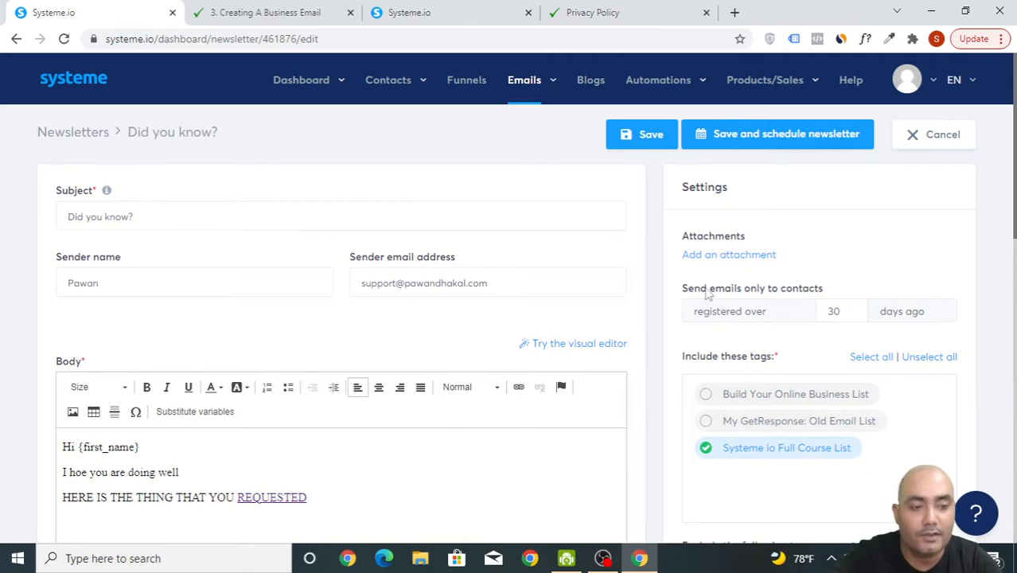
Save the newsletter for scheduling and review its plan page, including the message, selected tags and test email recipient
scroll(951, 261, down, 7)
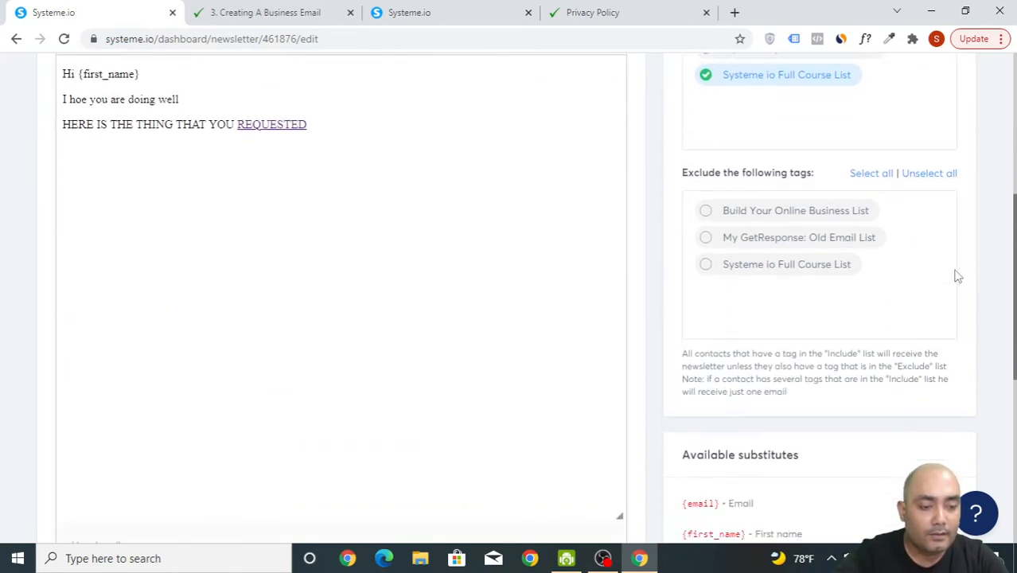
scroll(961, 280, up, 10)
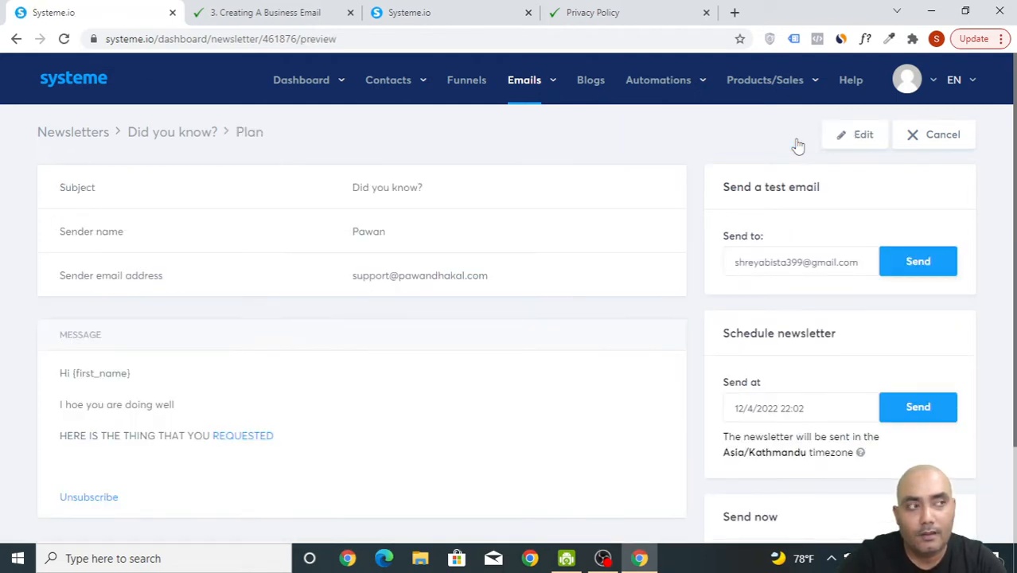
scroll(527, 288, down, 3)
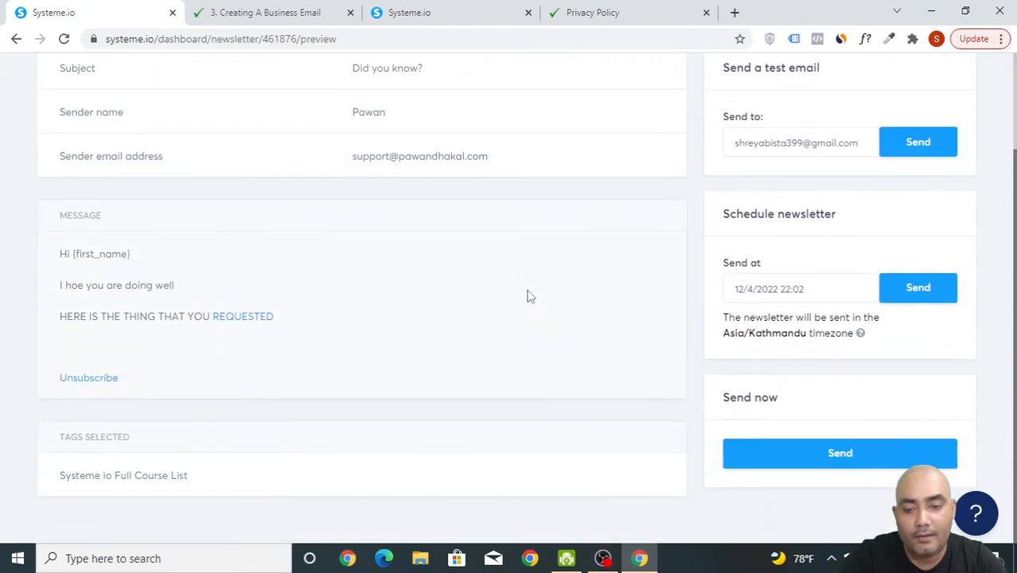
scroll(445, 436, up, 3)
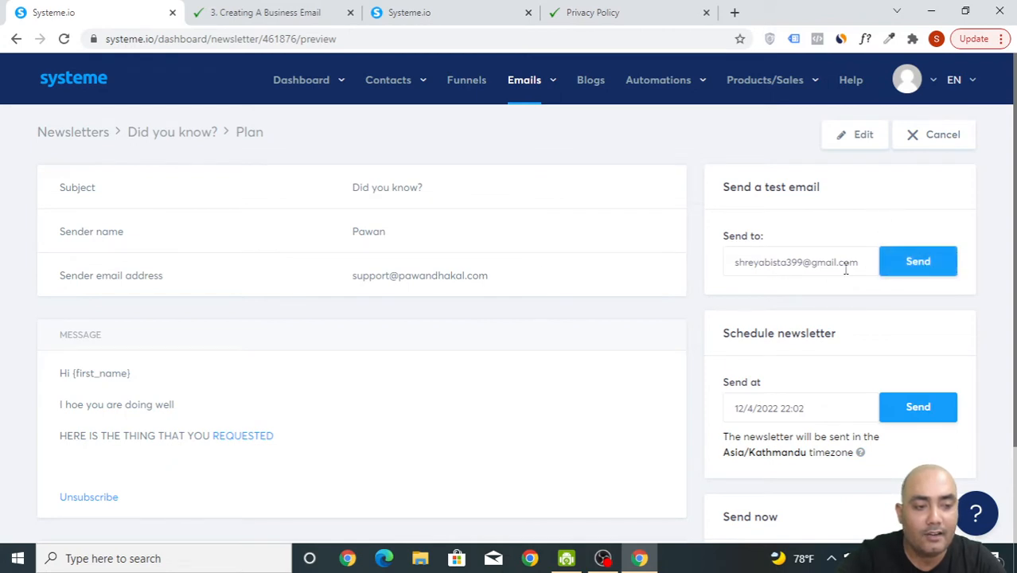
drag(862, 265, 724, 276)
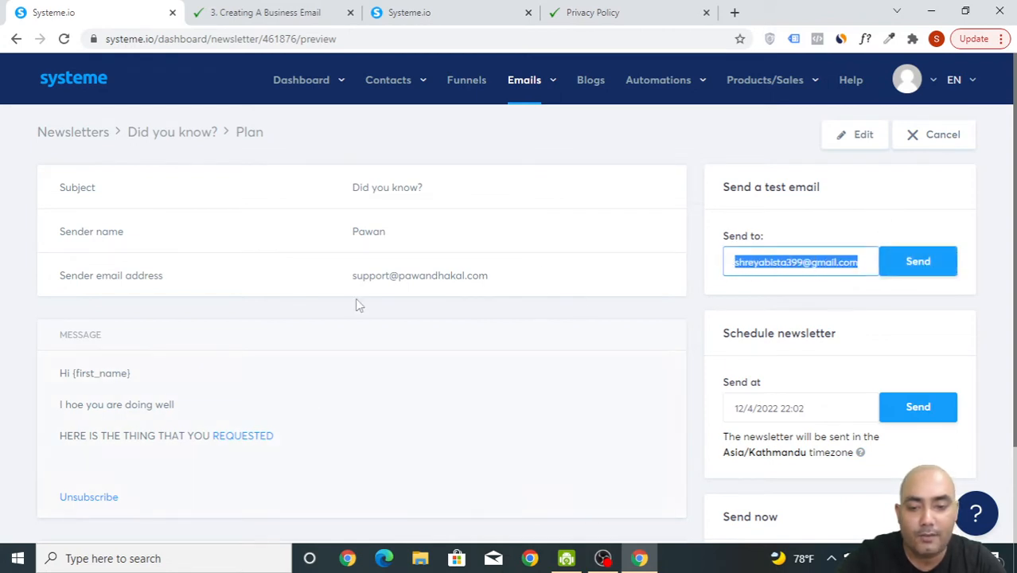
click(912, 205)
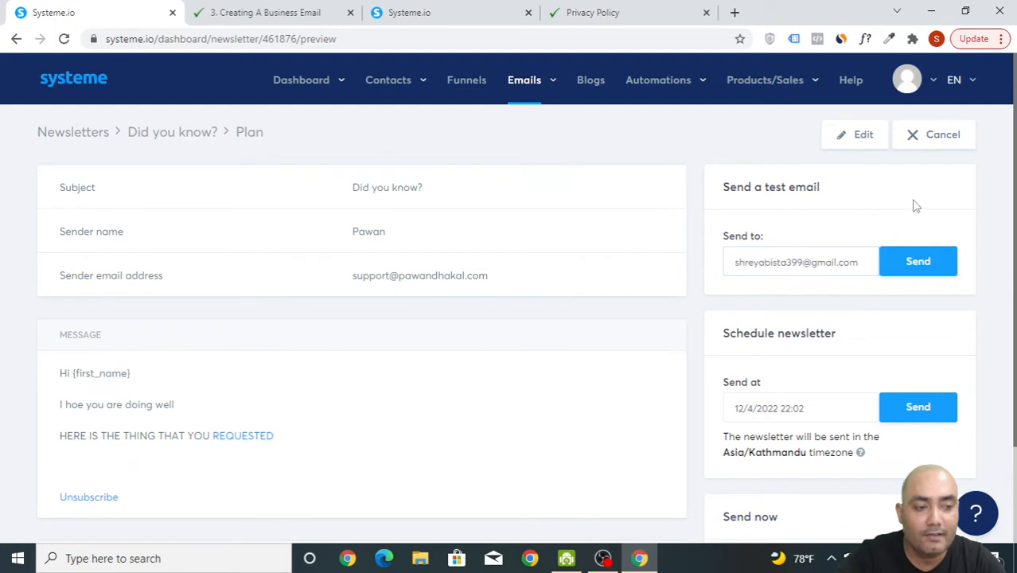
Set the newsletter's scheduled send time to 13/4/2022 19:02
scroll(995, 236, down, 2)
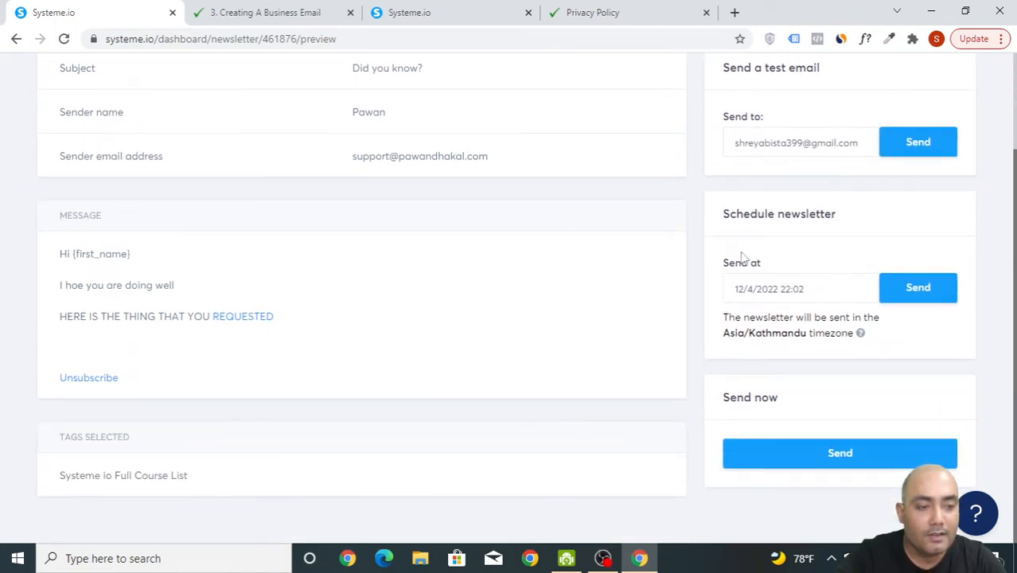
click(815, 287)
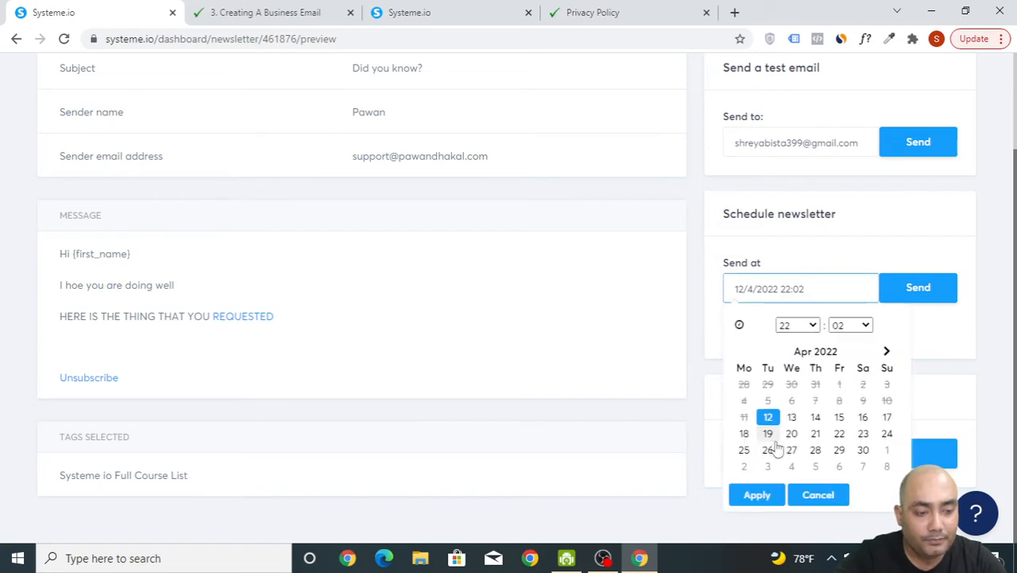
click(792, 417)
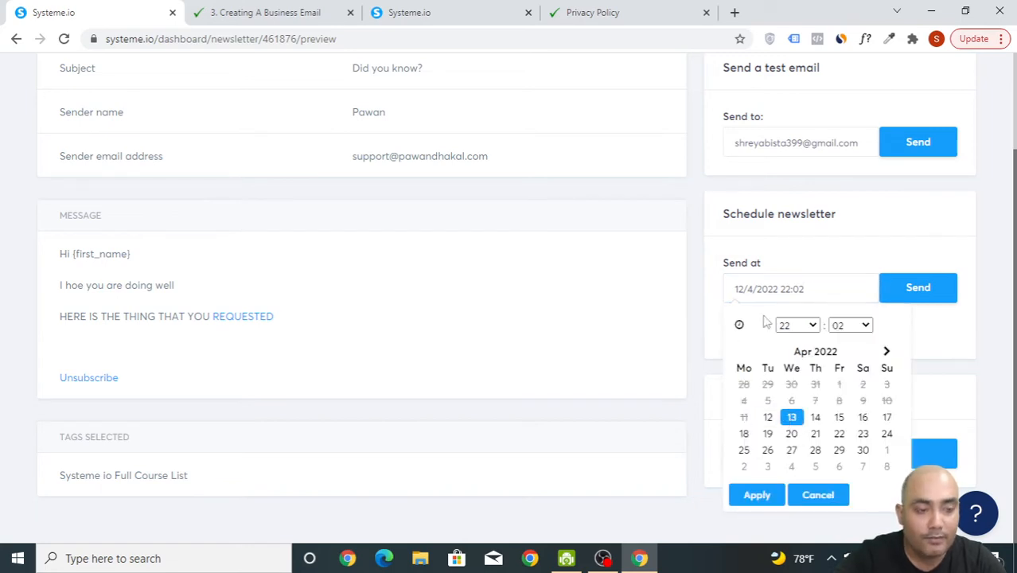
click(797, 326)
click(806, 271)
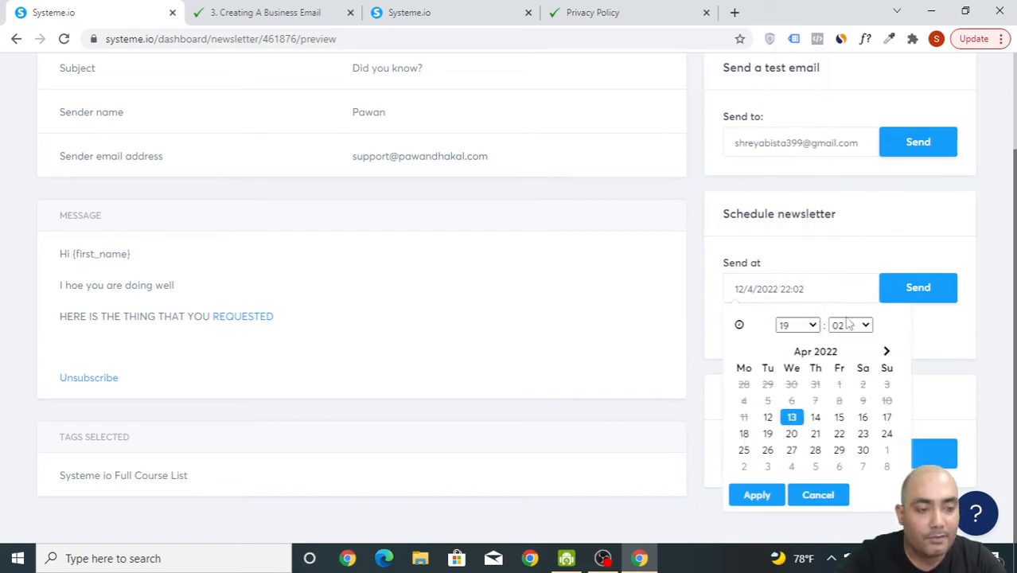
click(937, 337)
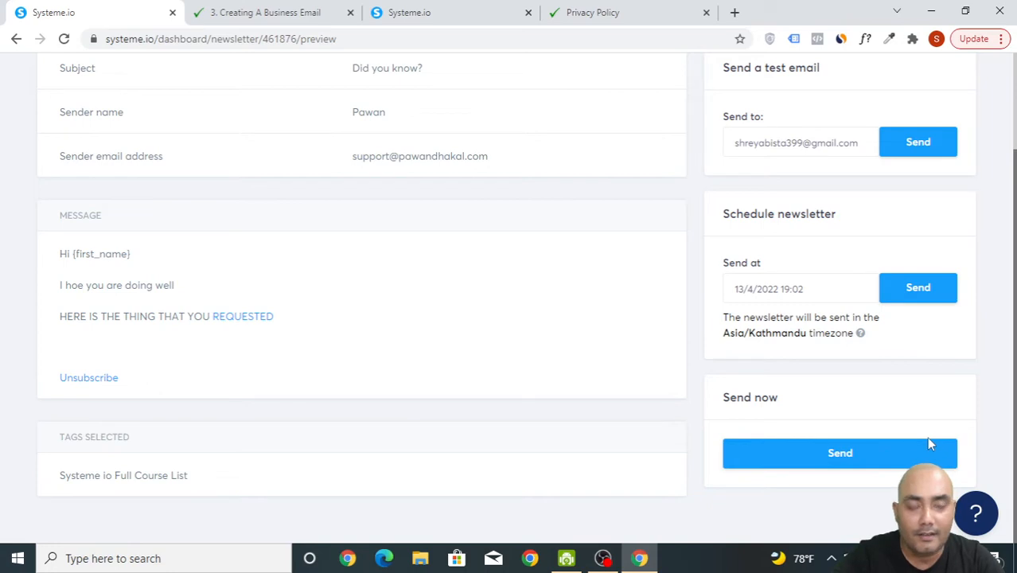
Send the "Did you know?" newsletter immediately instead of at a scheduled time
scroll(836, 455, up, 2)
scroll(842, 461, down, 2)
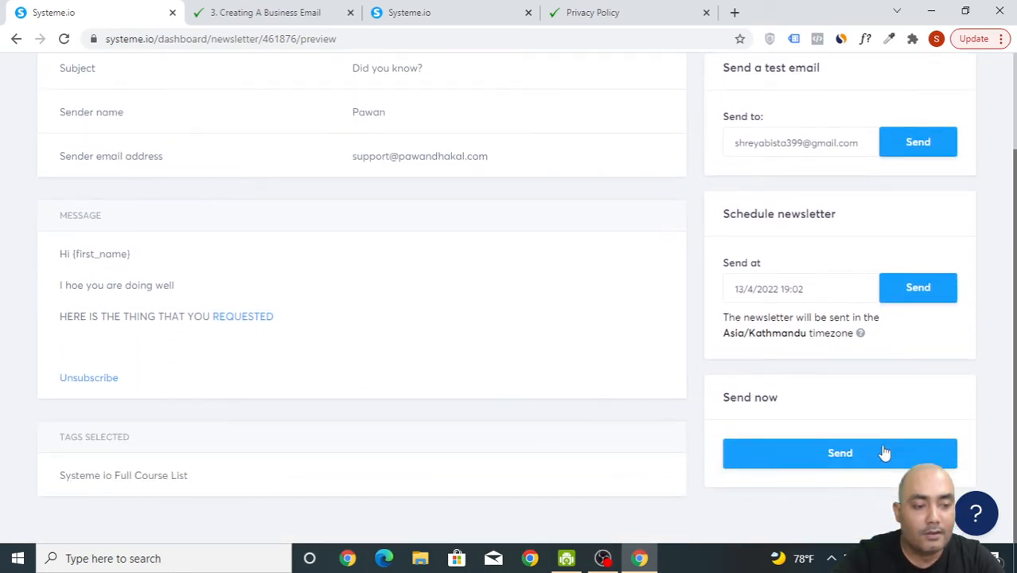
scroll(836, 414, up, 2)
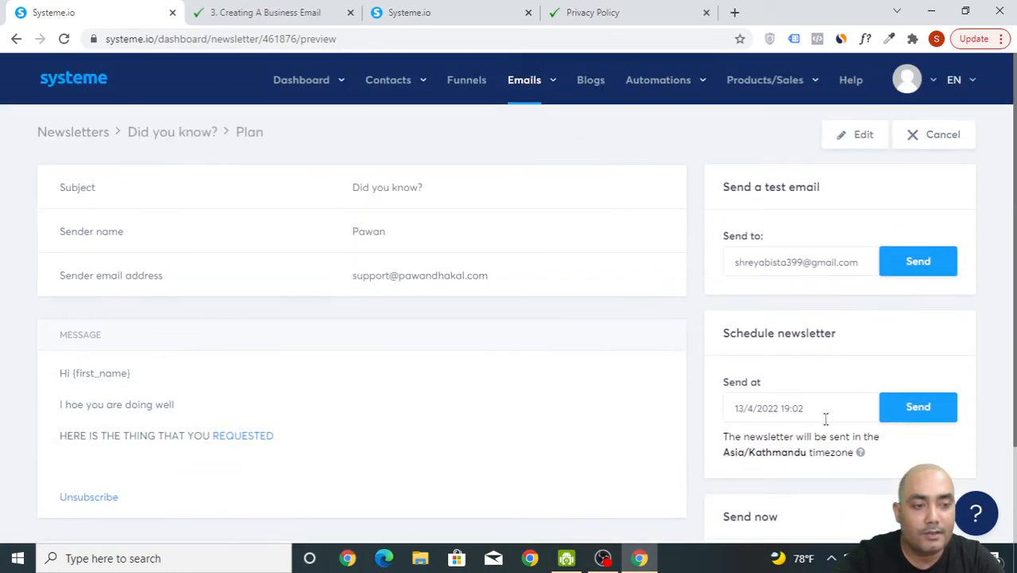
scroll(824, 421, down, 2)
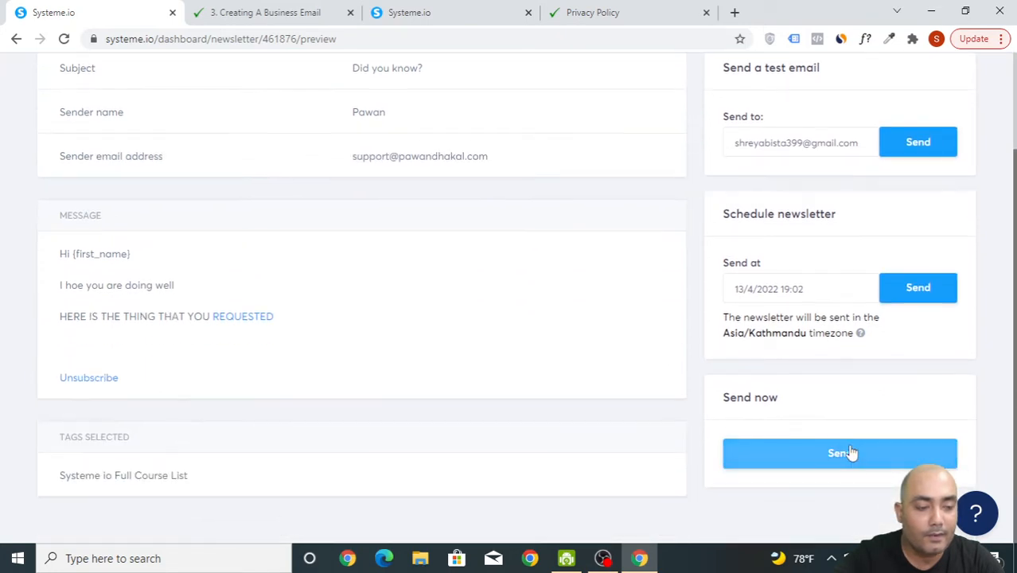
click(861, 465)
click(476, 343)
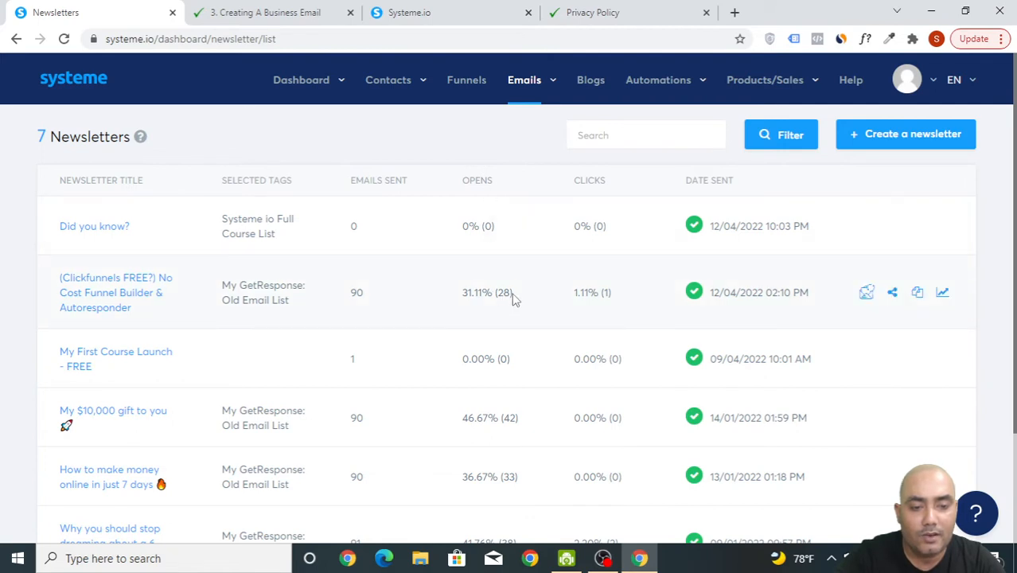
Examine the opens, clicks and sent date of the "(Clickfunnels FREE?)" newsletter and look over the other sent newsletters
drag(514, 295, 498, 293)
drag(613, 294, 599, 296)
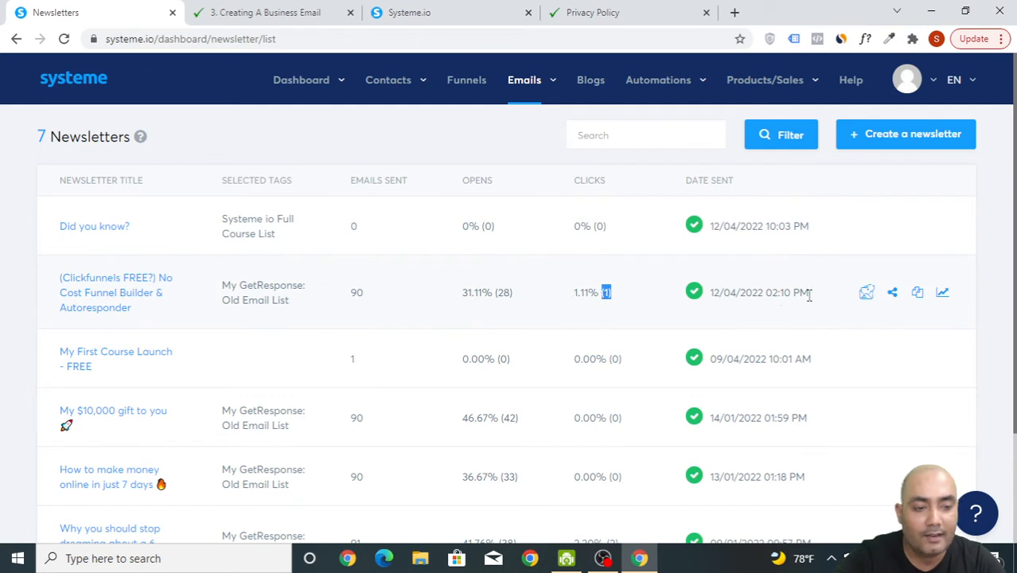
drag(809, 295, 713, 298)
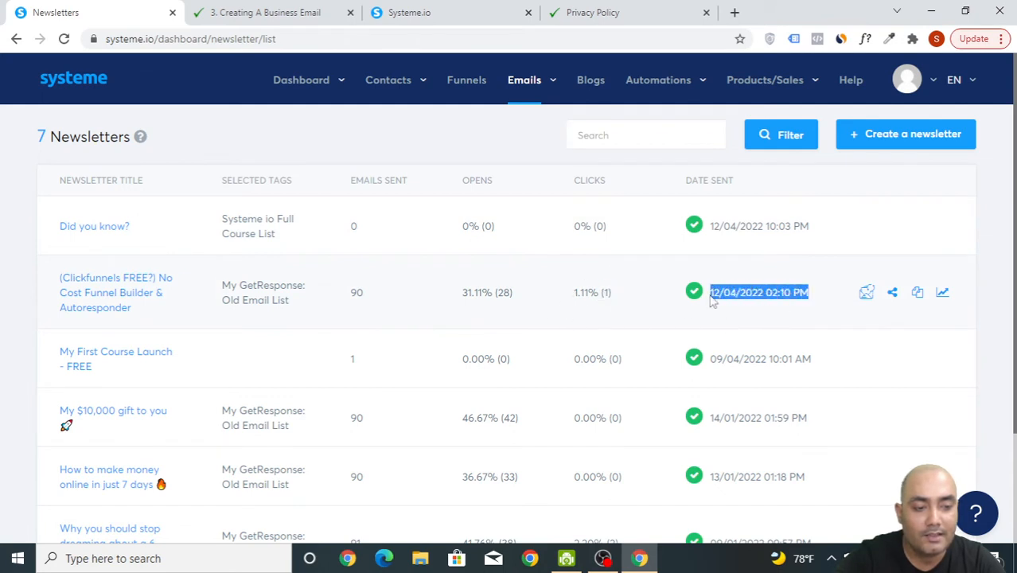
click(1008, 321)
scroll(431, 311, down, 2)
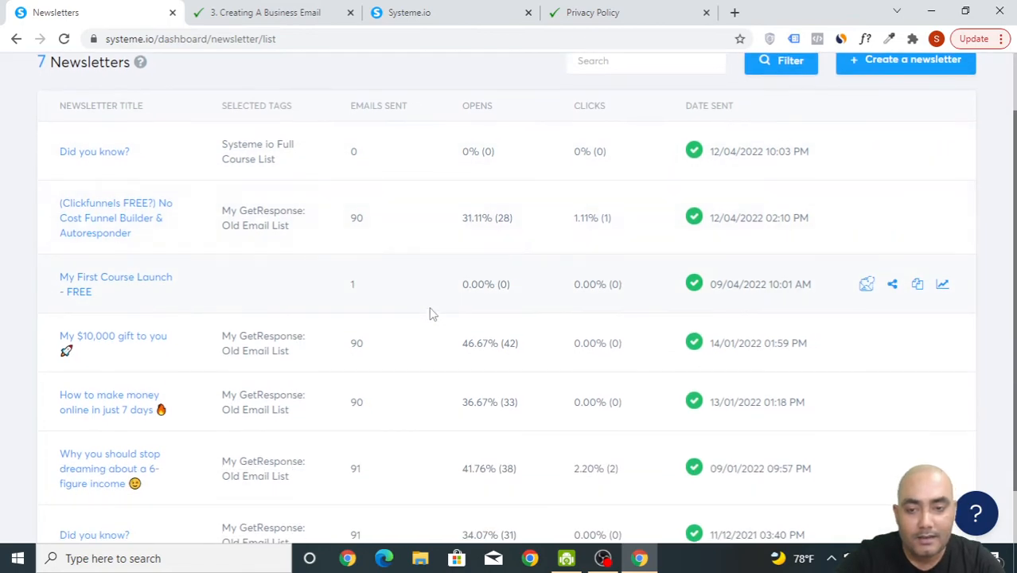
scroll(487, 306, up, 2)
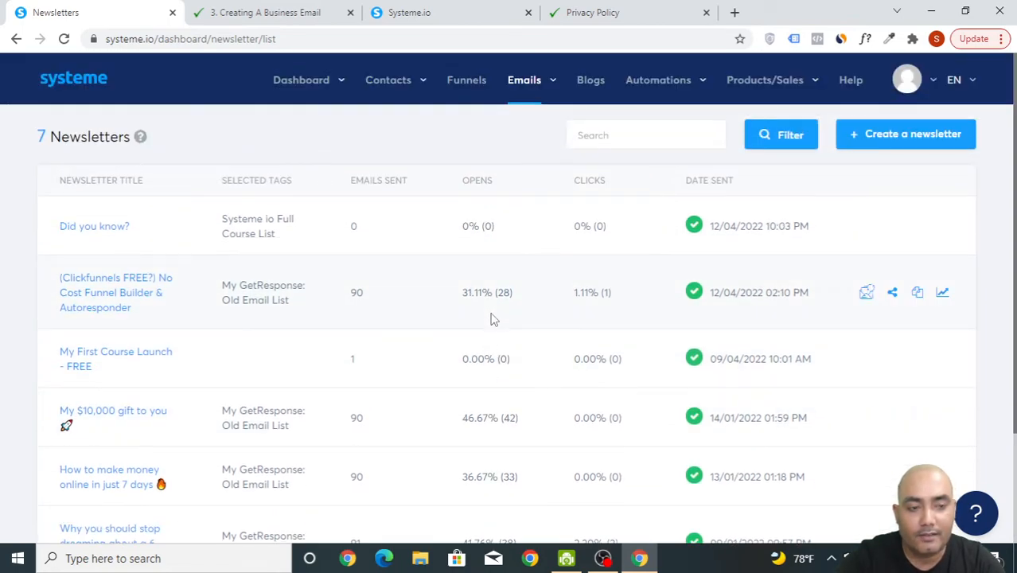
Create an email campaign named "New Camp" without a description
mouse_move(538, 86)
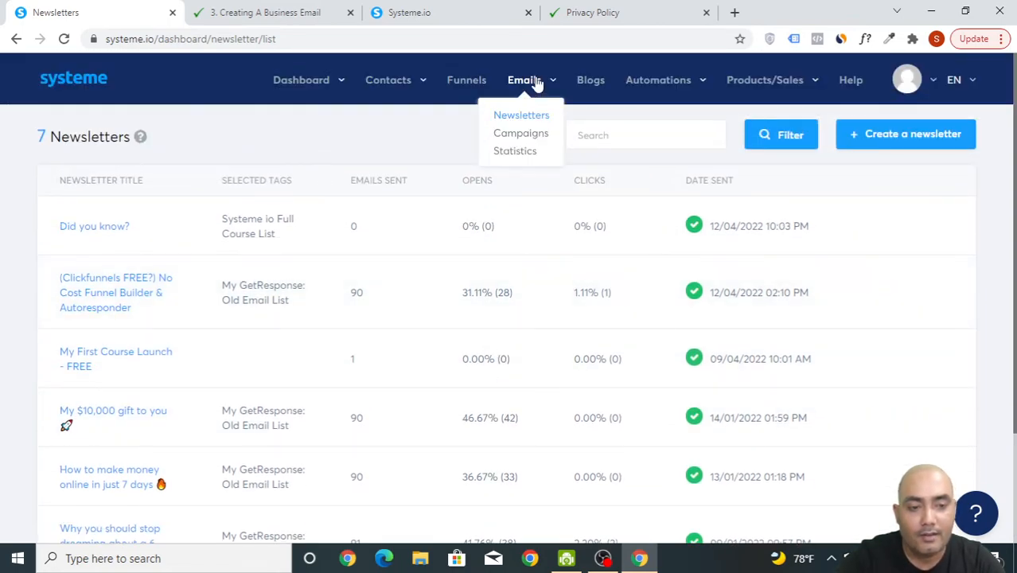
click(538, 133)
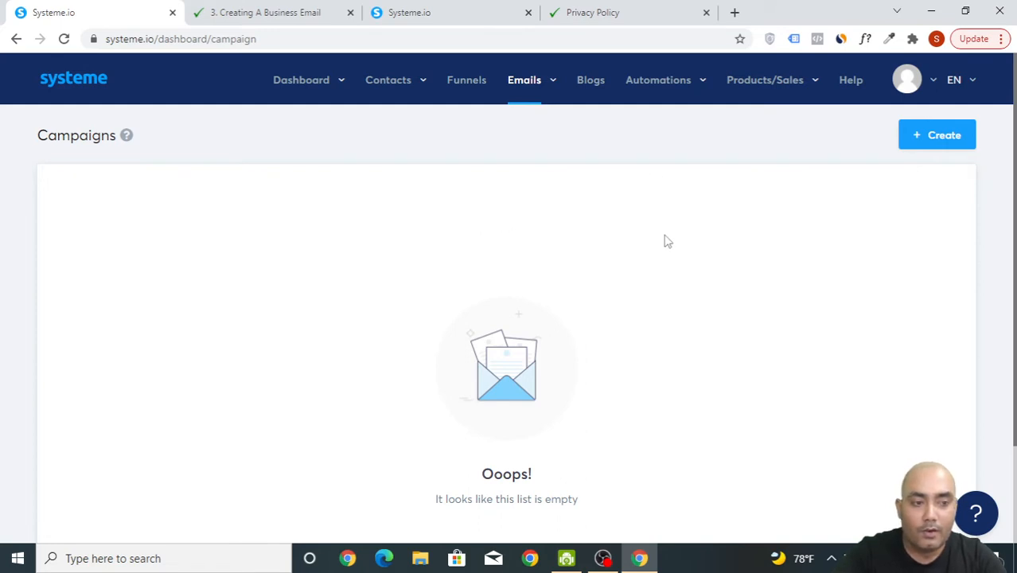
scroll(673, 246, down, 2)
scroll(672, 247, up, 2)
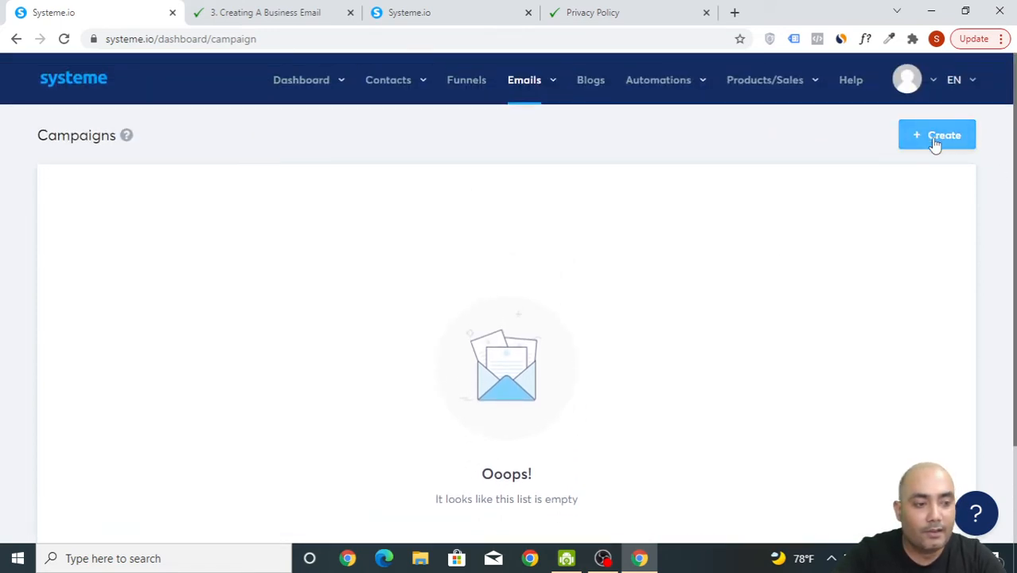
click(930, 140)
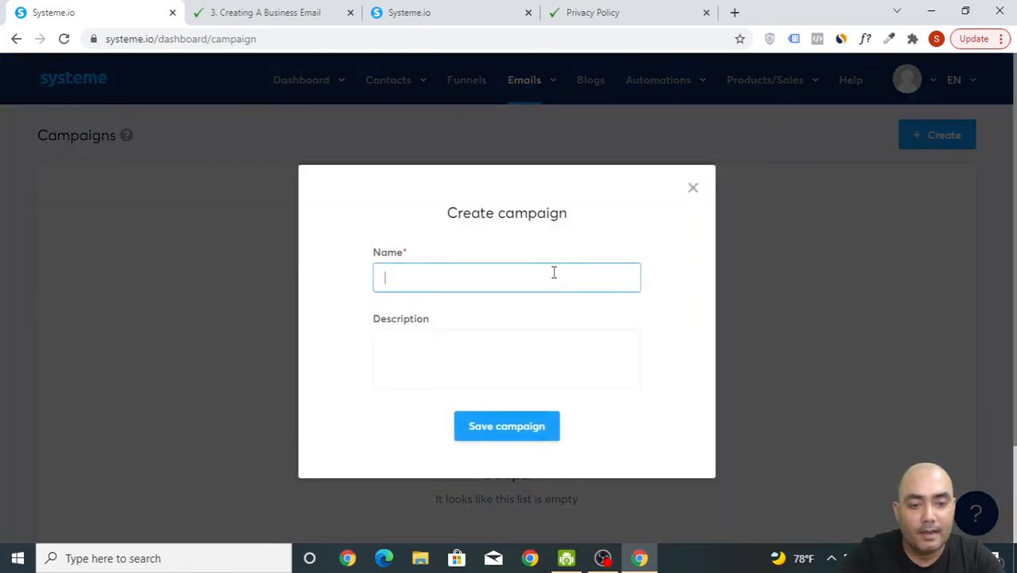
click(554, 272)
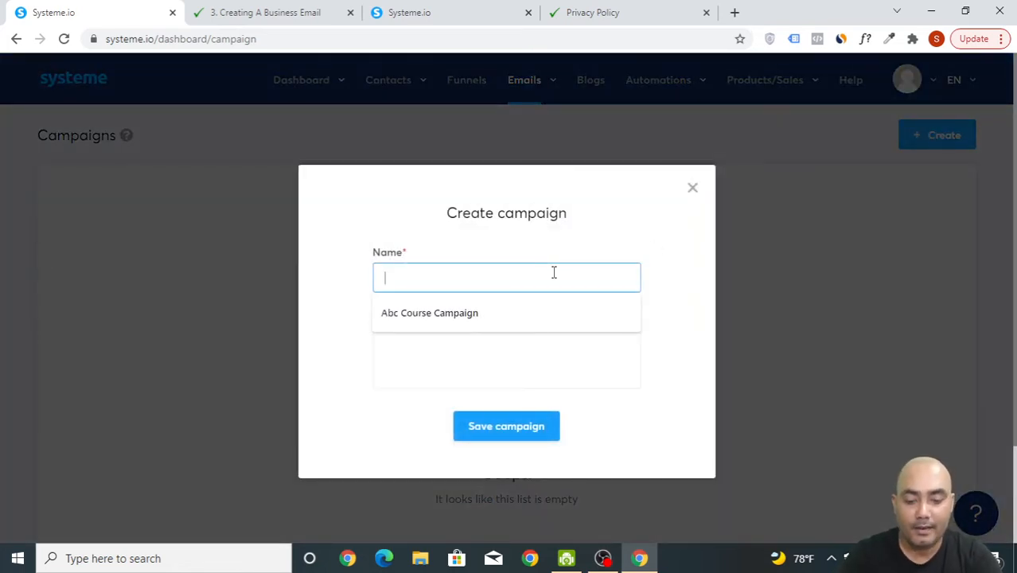
text(New Camp)
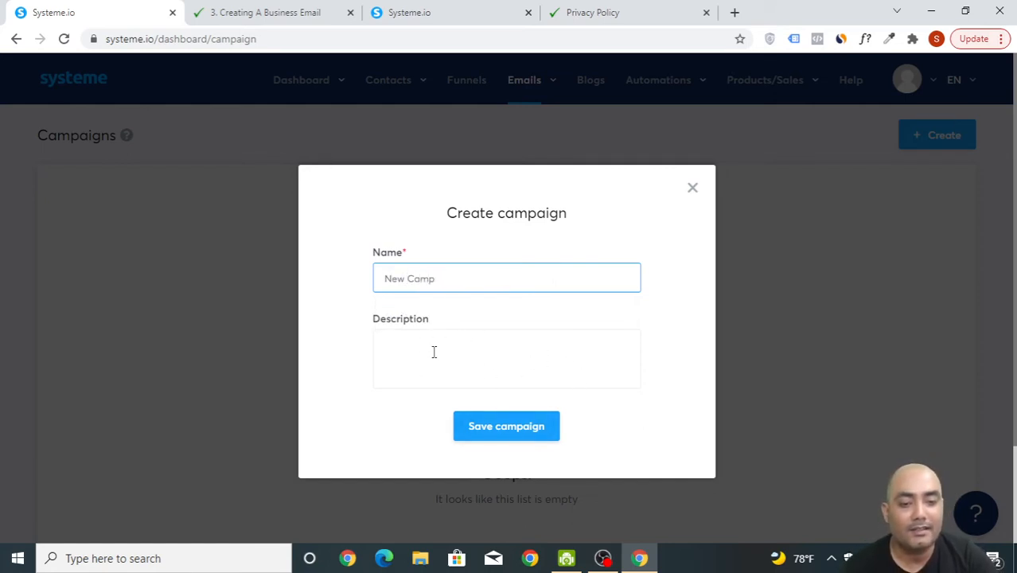
click(536, 430)
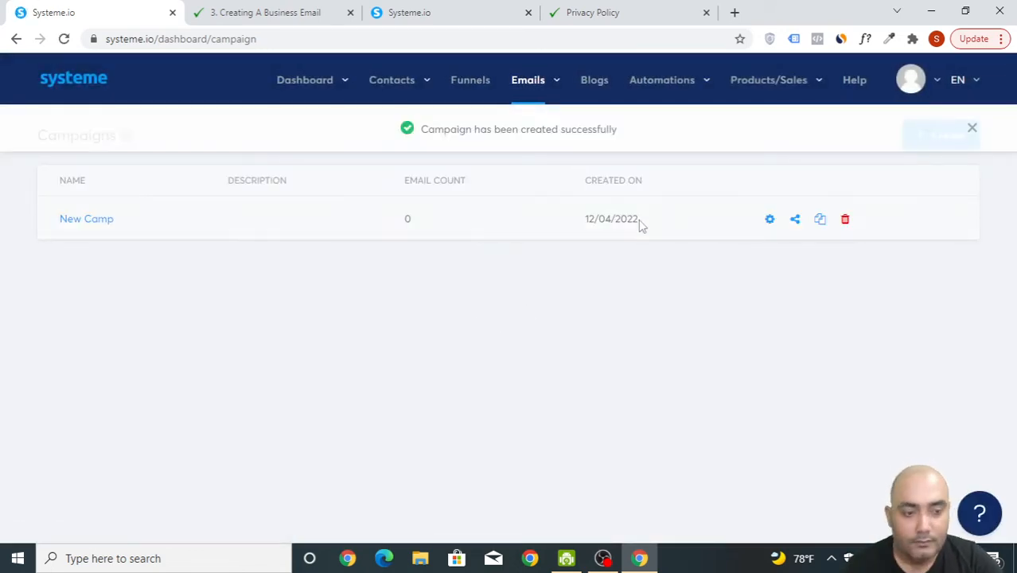
Add an email with the subject "Here is your free course" to the New Camp campaign, using the classic editor
click(94, 222)
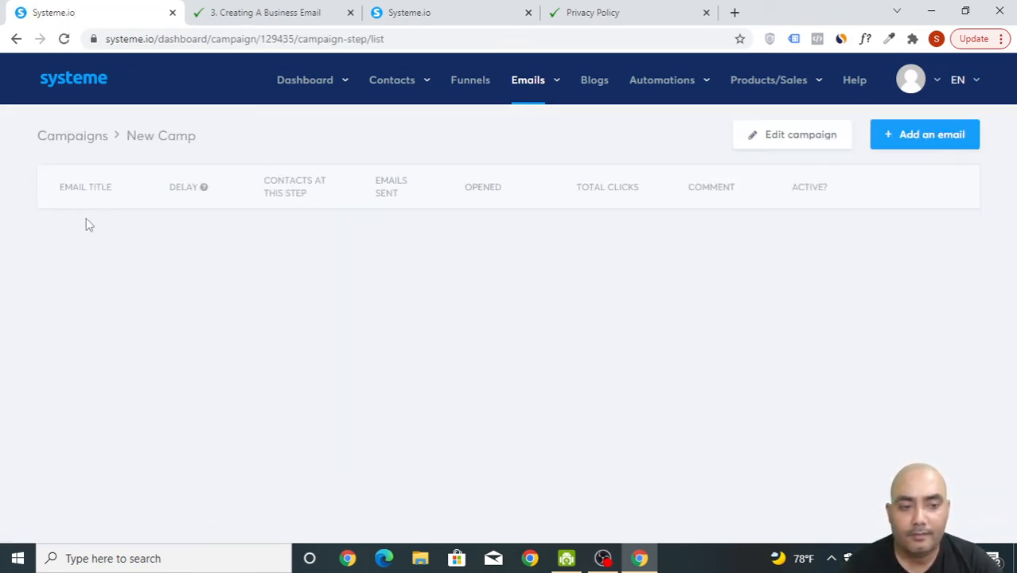
click(915, 137)
scroll(305, 305, down, 2)
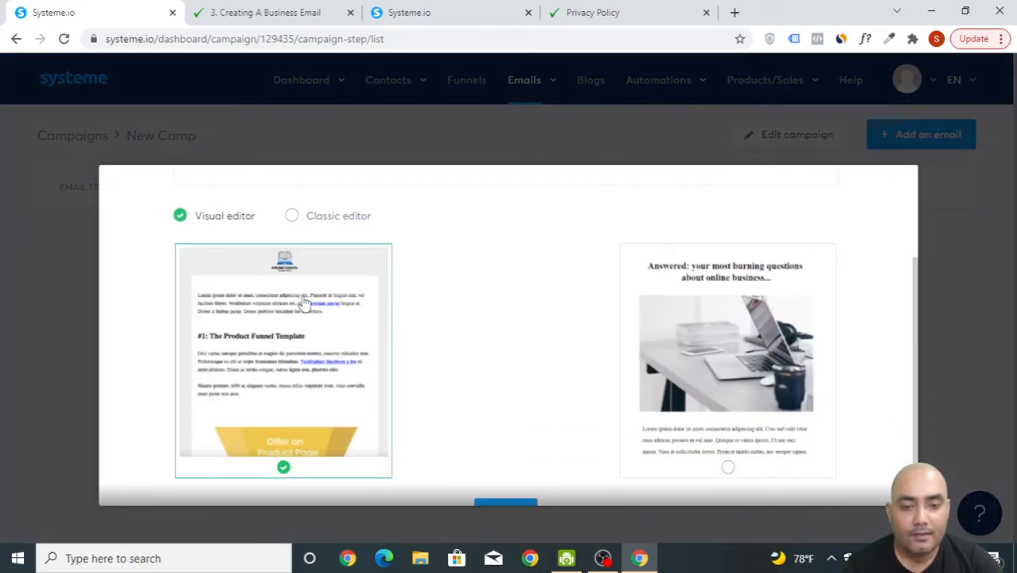
scroll(305, 305, up, 1)
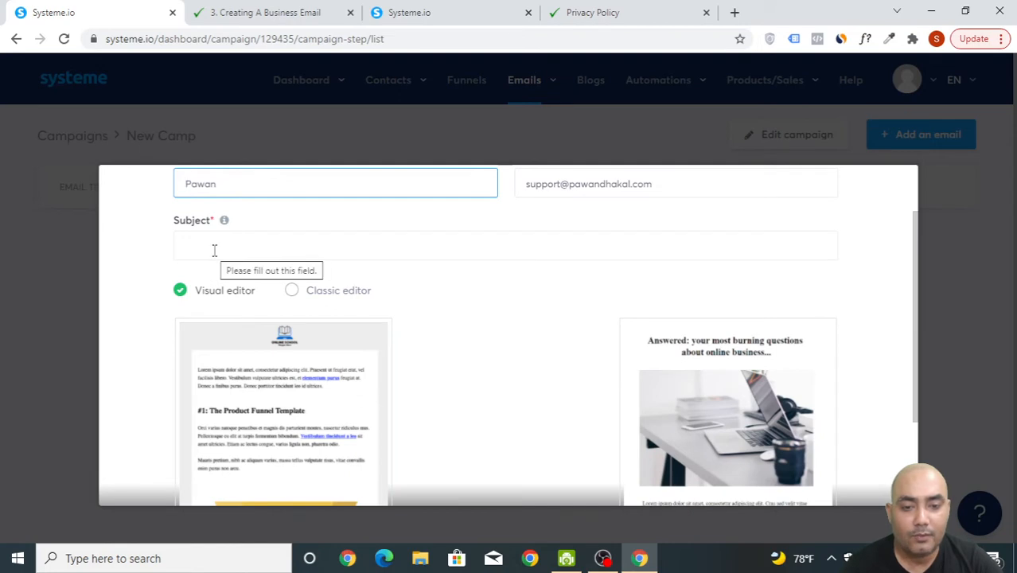
click(214, 250)
click(248, 283)
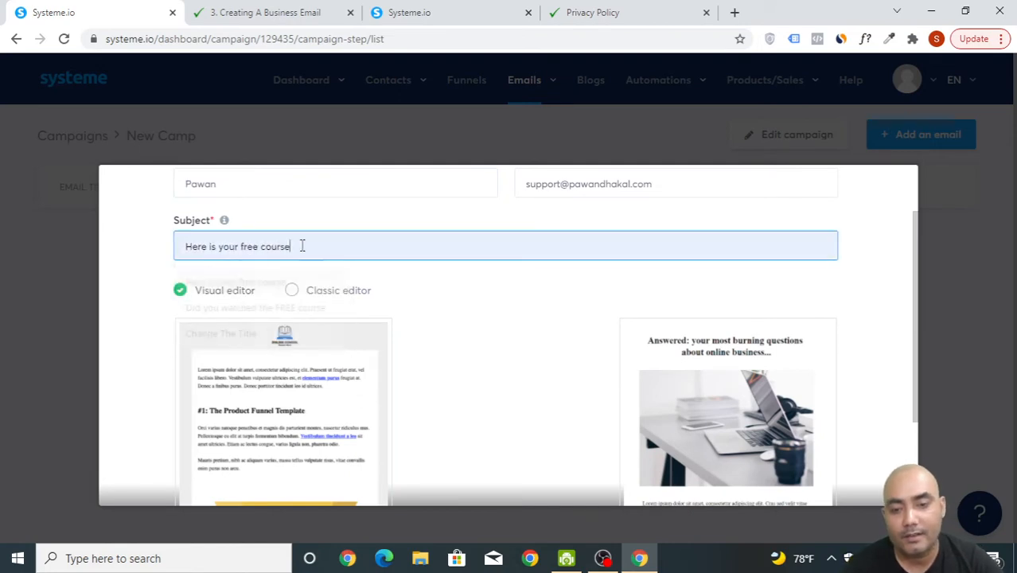
click(294, 292)
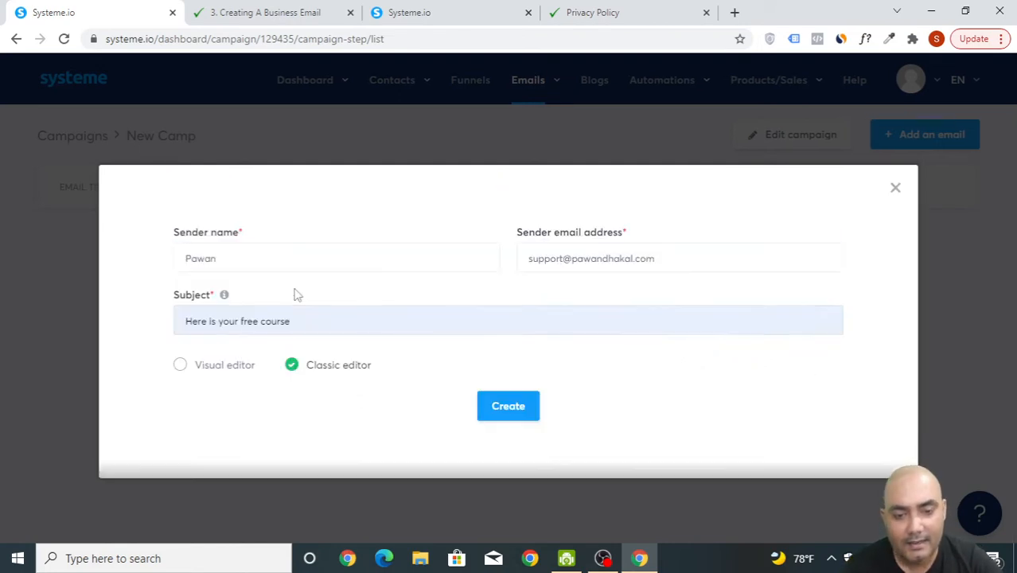
click(507, 408)
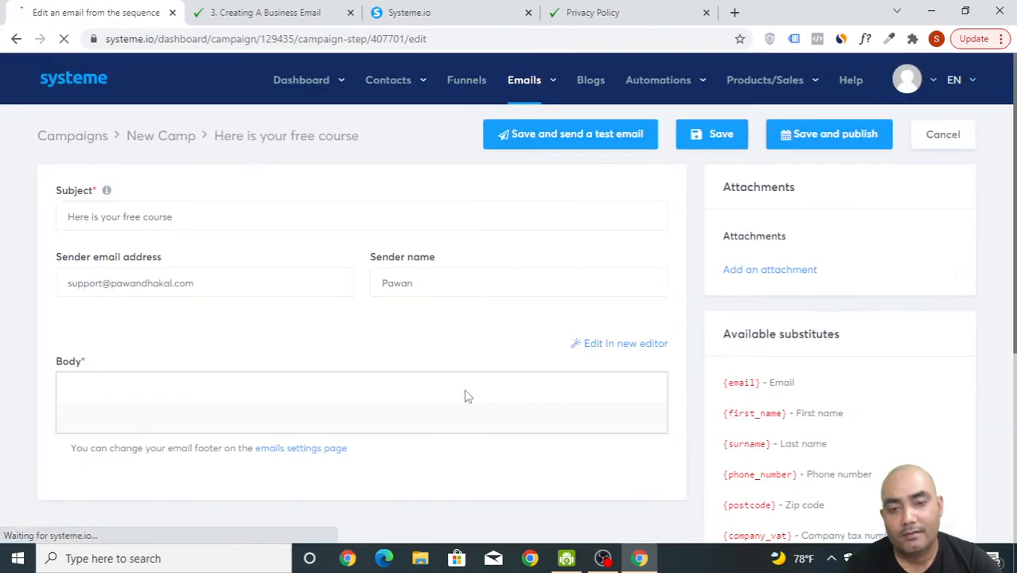
Write the placeholder lines "dfbb cb,g,hcn" and "fdzbdbdbd" in the email body
scroll(207, 382, down, 2)
click(222, 356)
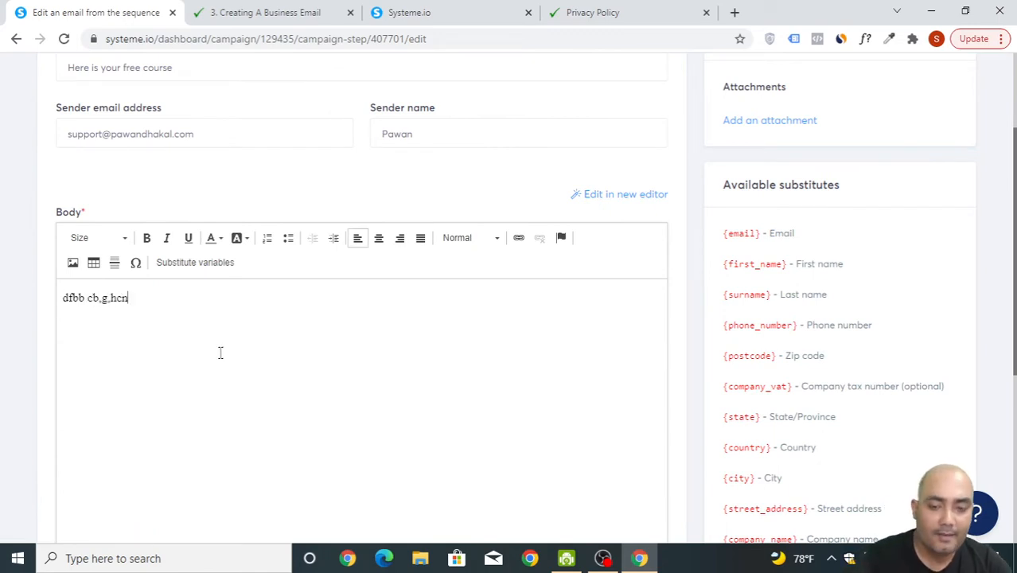
text(fdzbdbdbd)
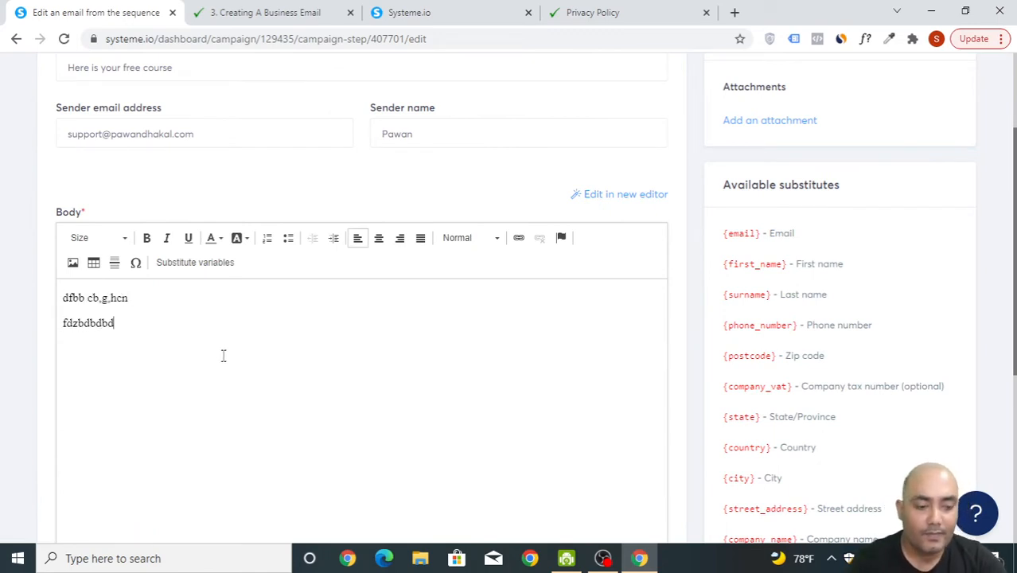
scroll(304, 380, down, 5)
scroll(331, 401, up, 7)
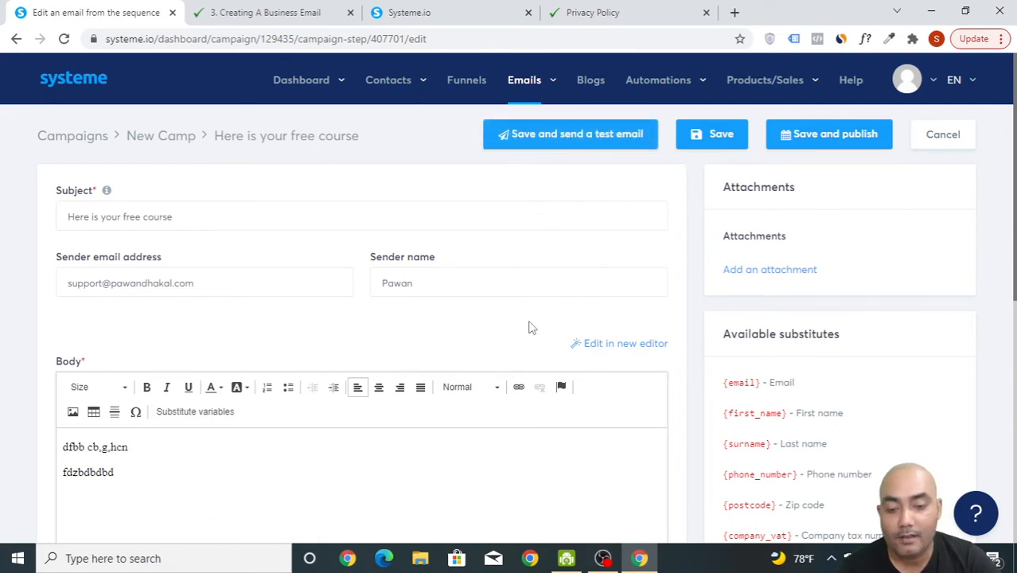
Save the email for publishing and set the delay before sending to 0 minutes
click(848, 144)
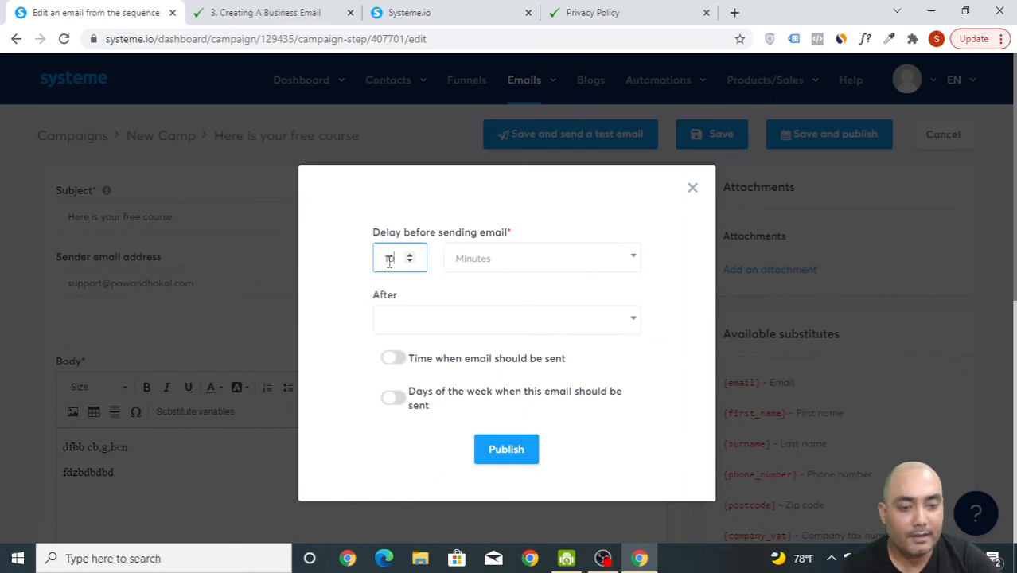
text(0)
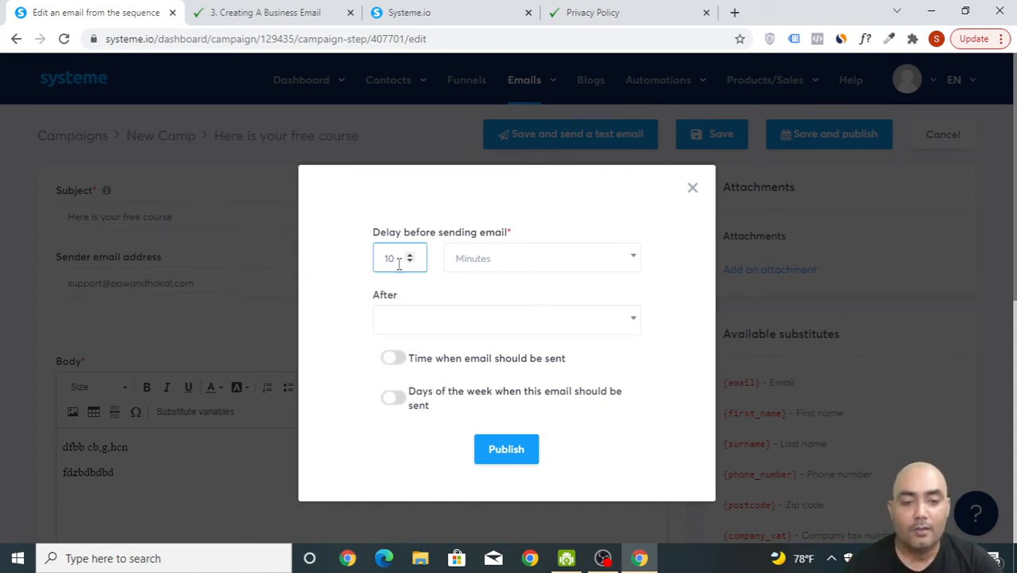
click(355, 259)
click(398, 257)
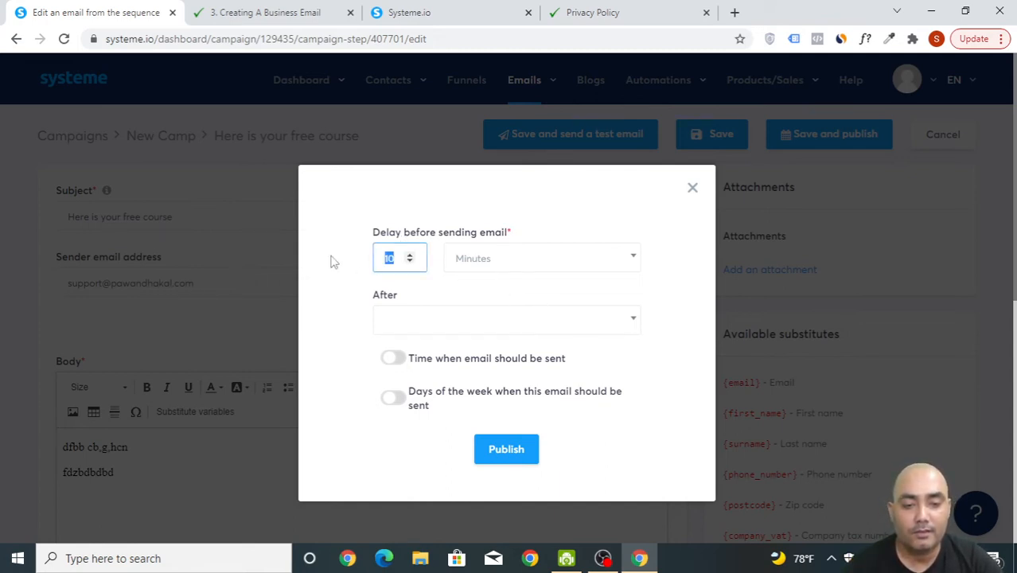
click(497, 259)
drag(401, 255, 339, 260)
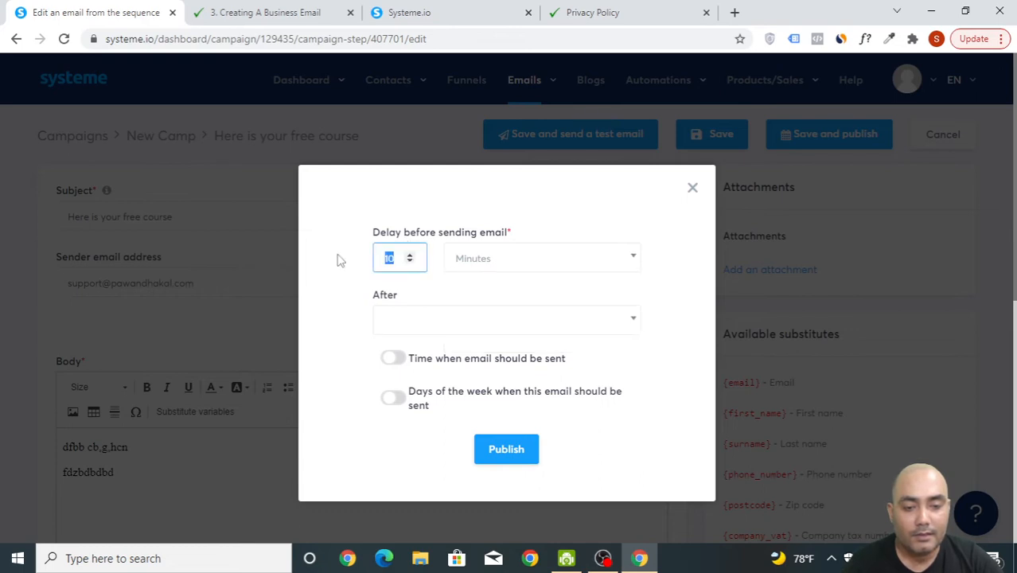
text(0)
click(469, 209)
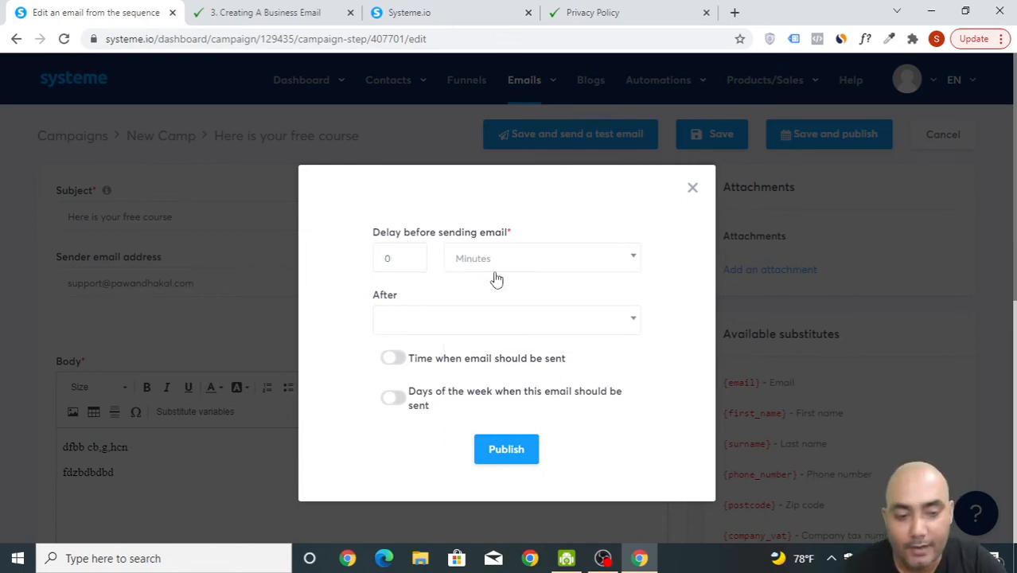
Leave the preceding email unset, enable sending on all days of the week, and publish the email
scroll(516, 318, down, 1)
click(613, 328)
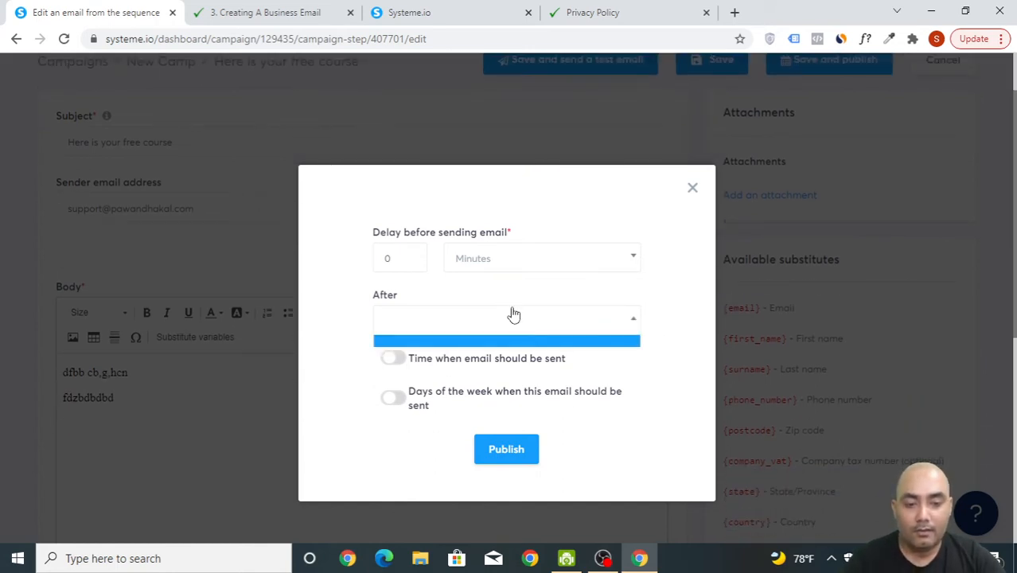
click(662, 312)
click(634, 328)
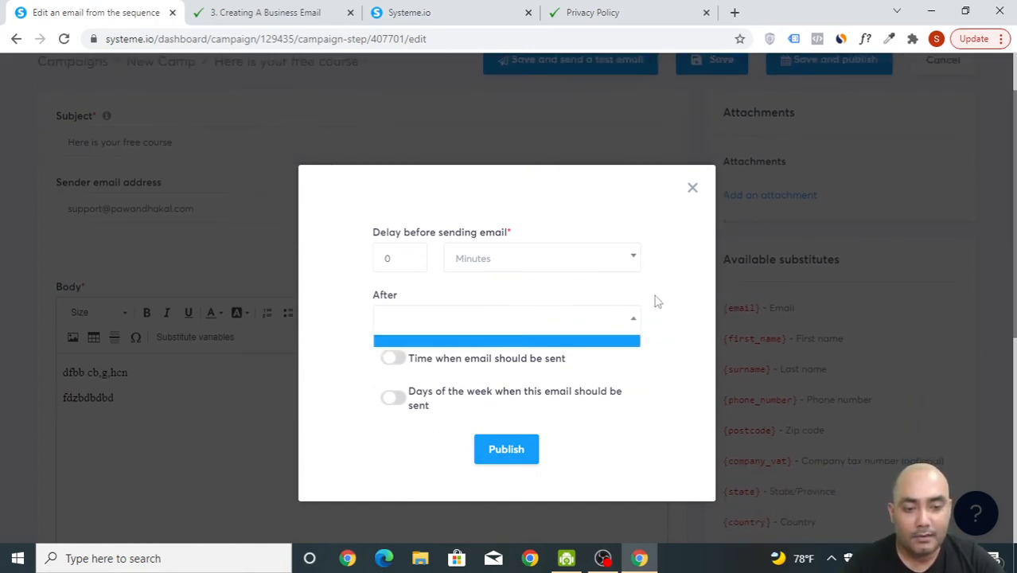
click(658, 300)
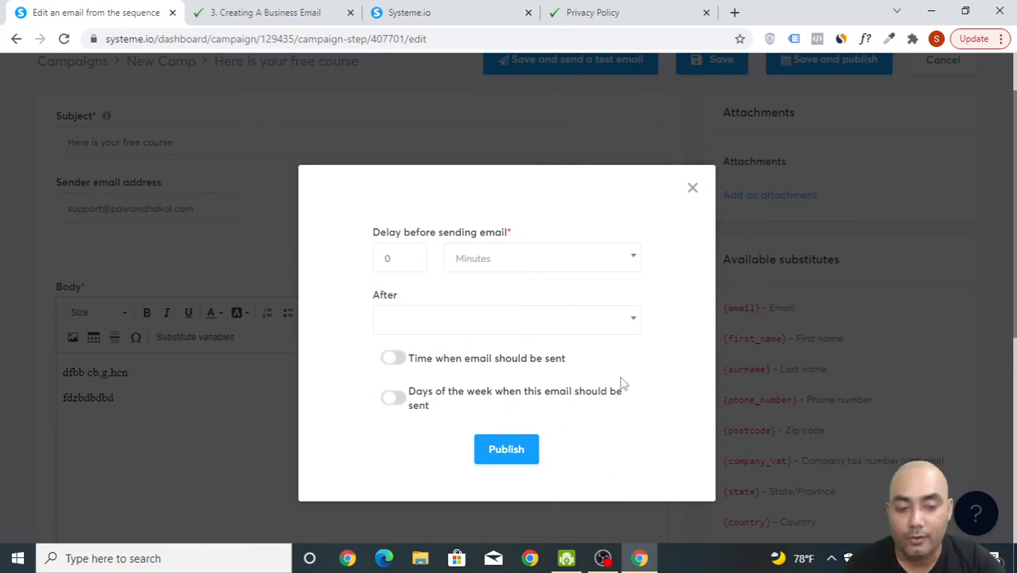
click(392, 401)
scroll(485, 334, down, 2)
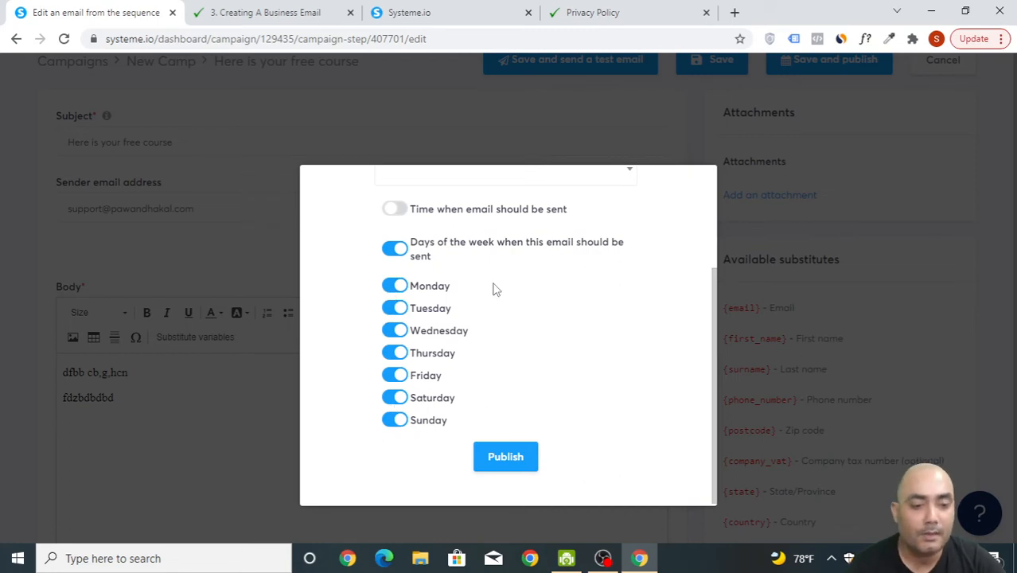
click(486, 459)
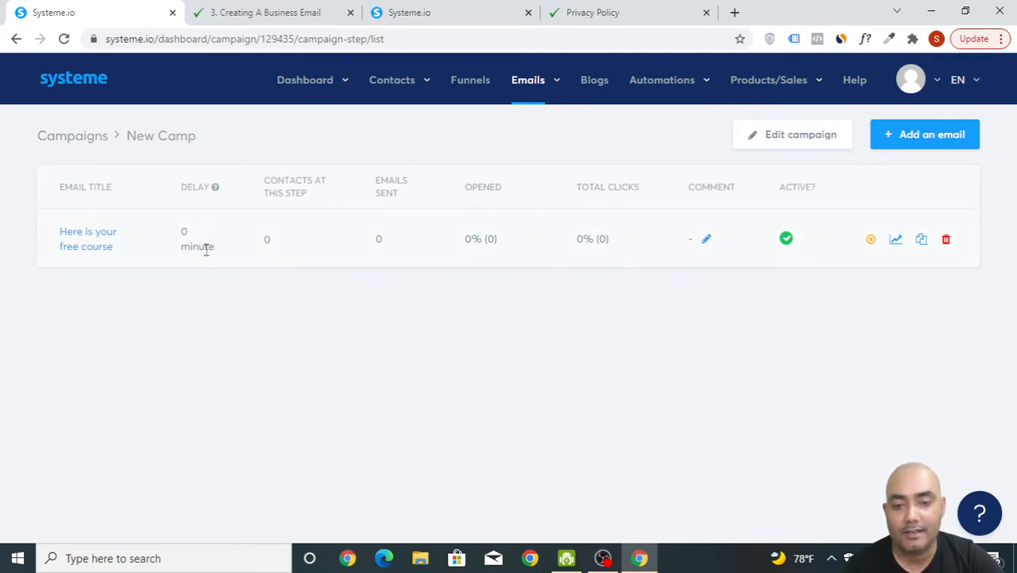
Duplicate the "Here is your free course" email and replace the copy's body text with "dbbdfbx"
click(921, 241)
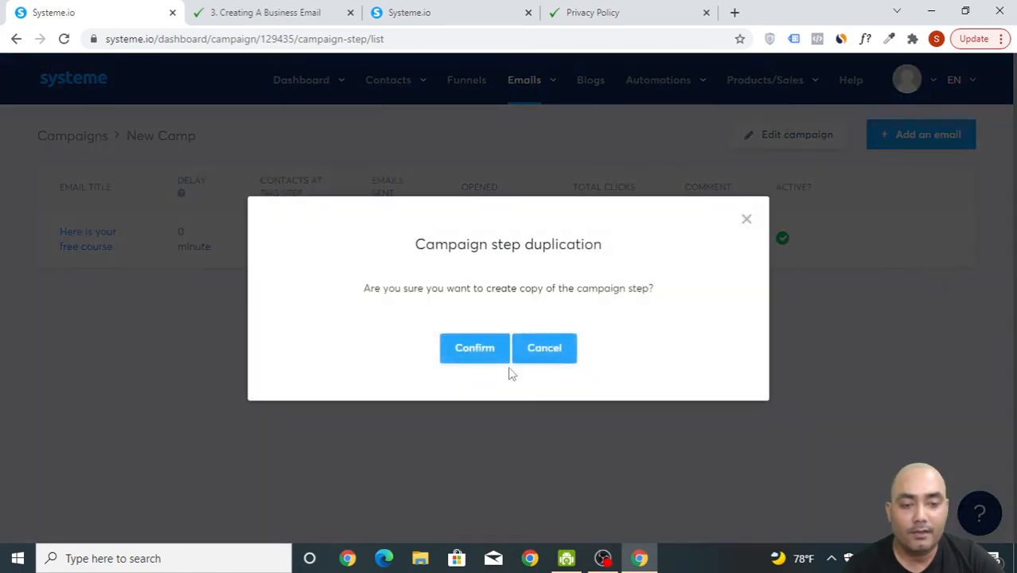
click(482, 352)
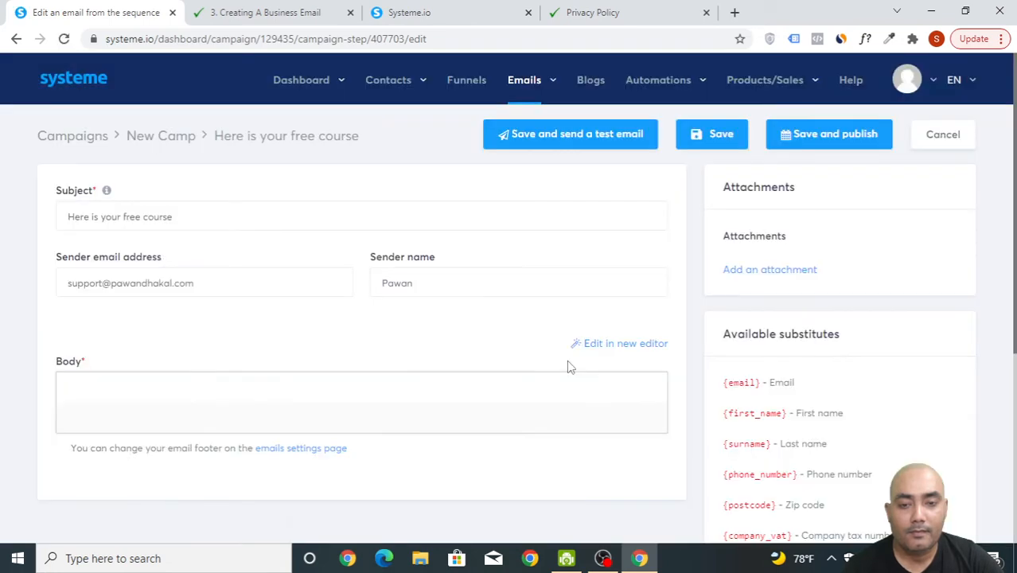
scroll(570, 363, down, 2)
click(134, 323)
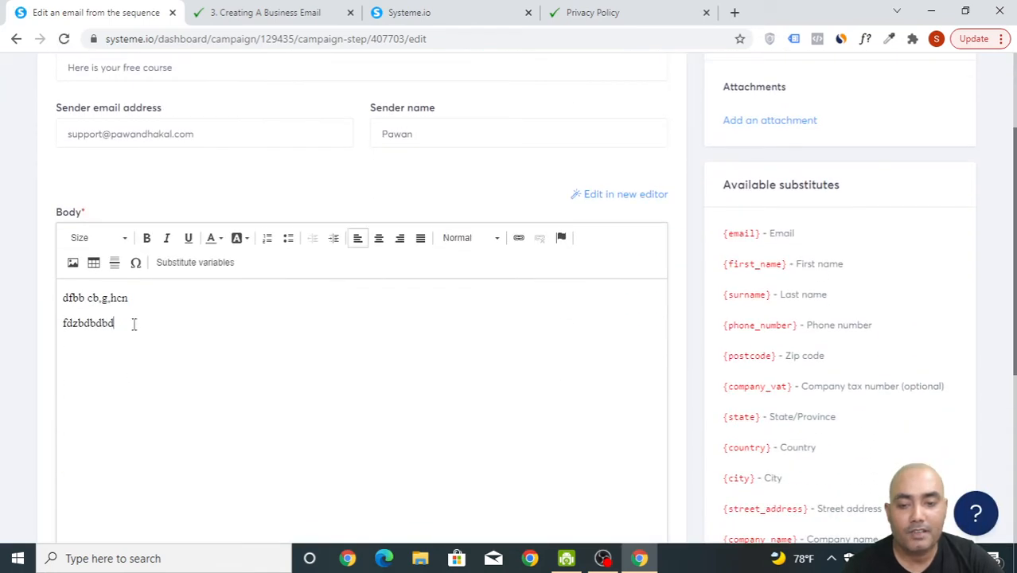
drag(133, 323, 45, 295)
text(dbbdfbx)
scroll(239, 246, up, 2)
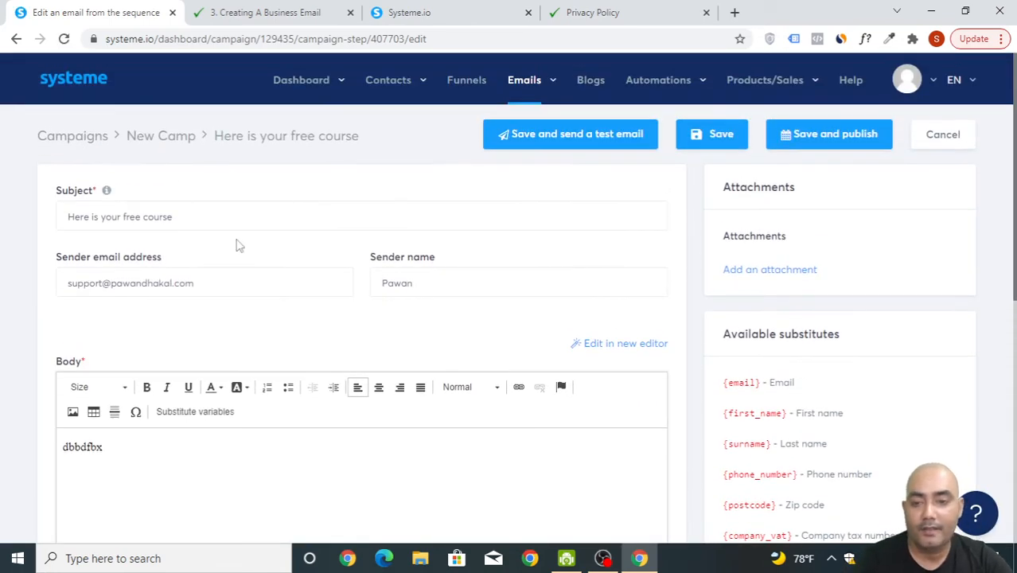
Change the duplicated email's subject to "Did you watched the FREE course"
drag(226, 218, 2, 222)
key(BackSpace)
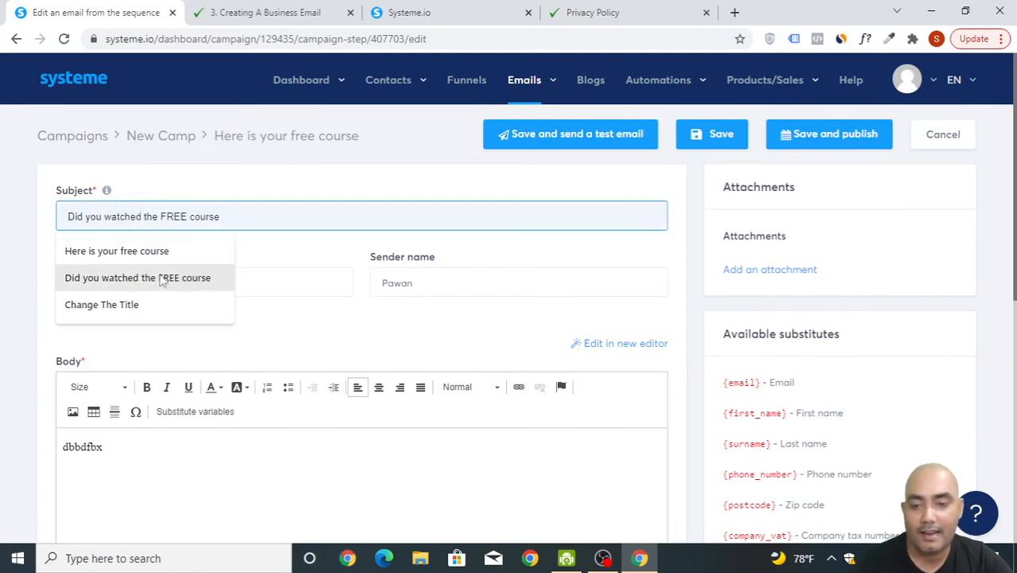
click(159, 275)
scroll(370, 460, down, 1)
scroll(370, 459, down, 2)
scroll(368, 457, up, 3)
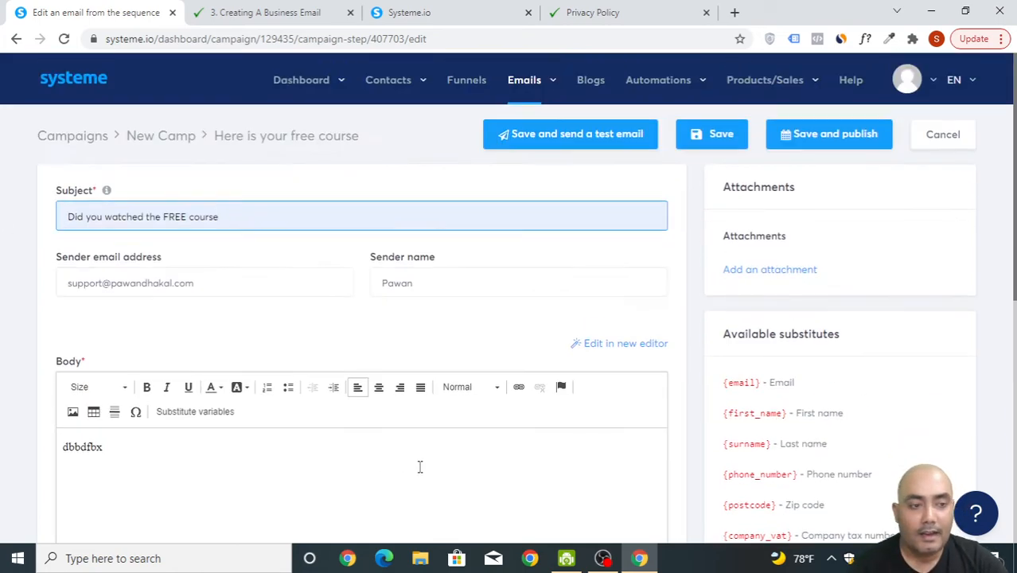
Save the duplicated email for publishing with a 1-day sending delay and all days of the week enabled
click(837, 141)
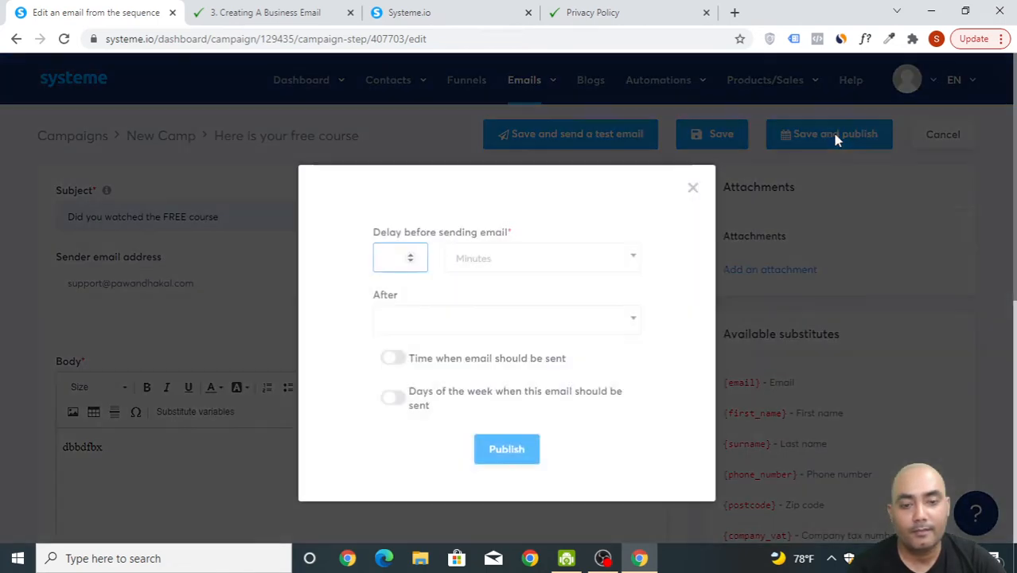
click(463, 261)
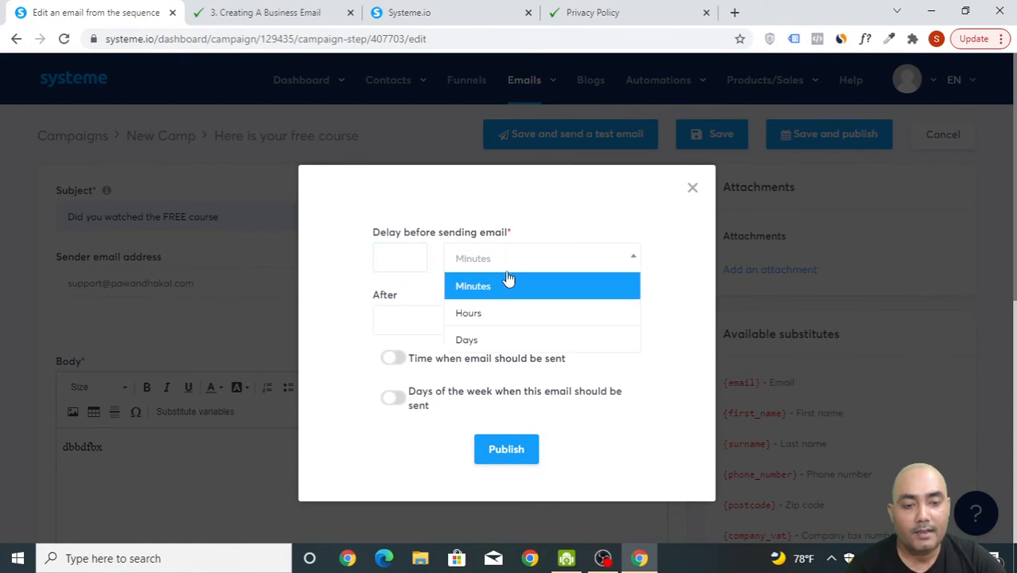
click(504, 339)
click(386, 255)
click(410, 258)
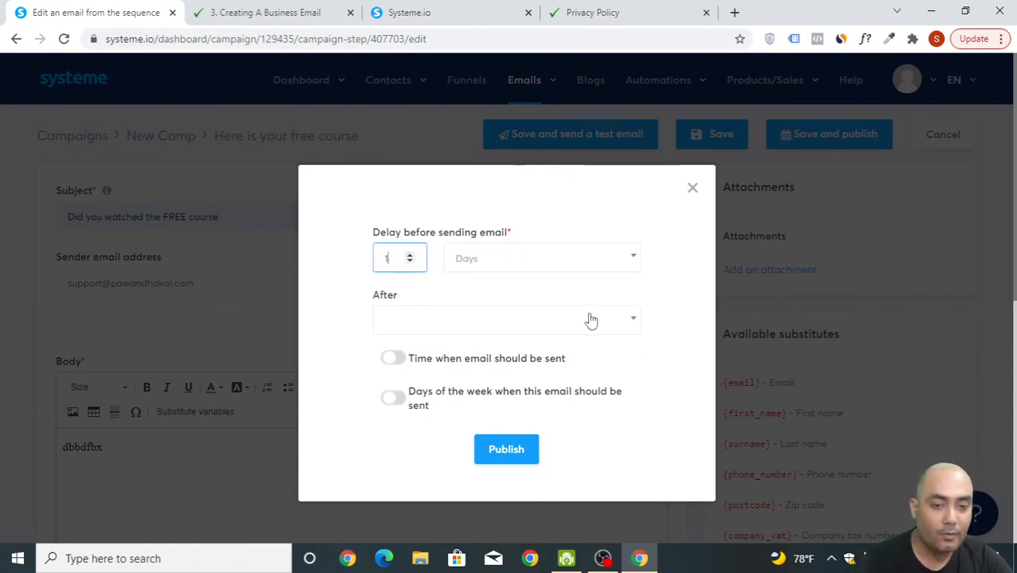
click(394, 397)
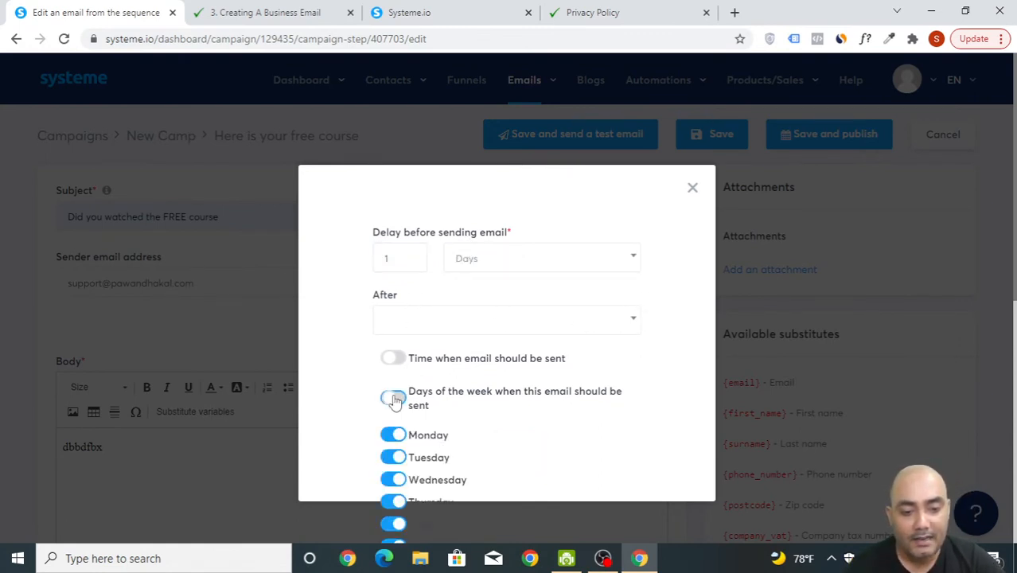
scroll(570, 446, down, 2)
scroll(538, 457, up, 2)
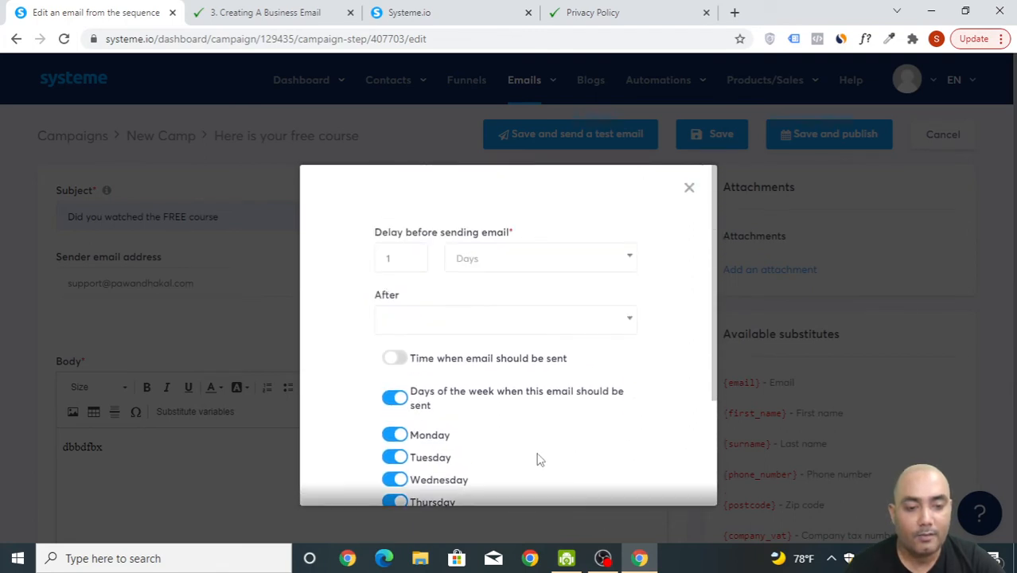
scroll(511, 470, down, 2)
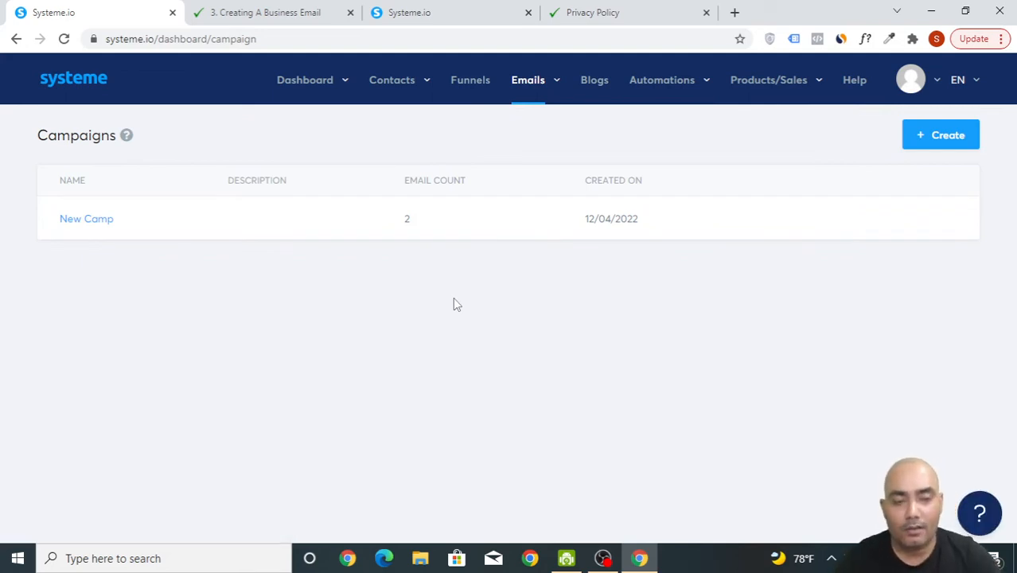
Open the squeeze page step of the "Build Your Online Business" funnel created on 15/02/2022
click(482, 80)
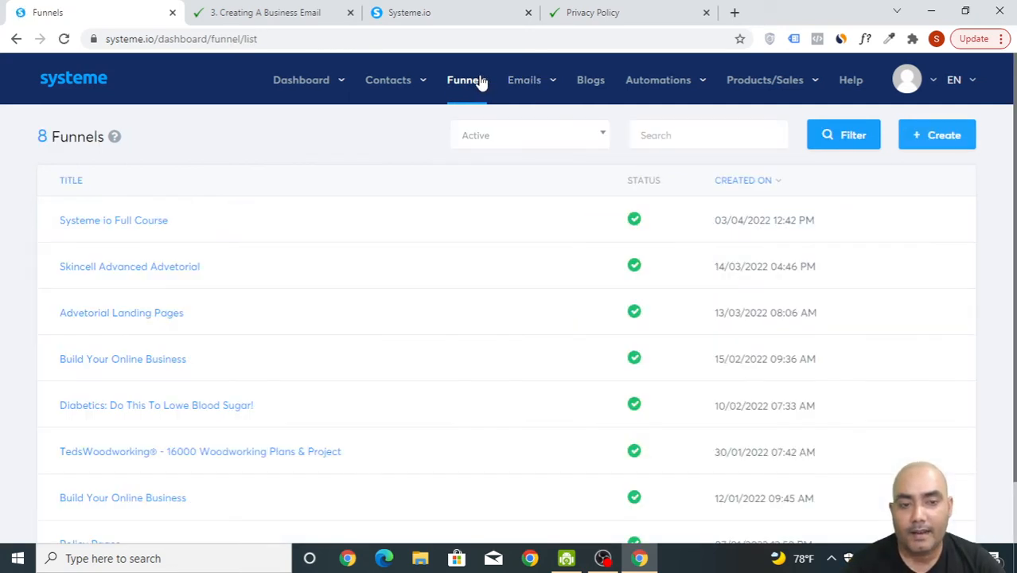
scroll(302, 322, down, 1)
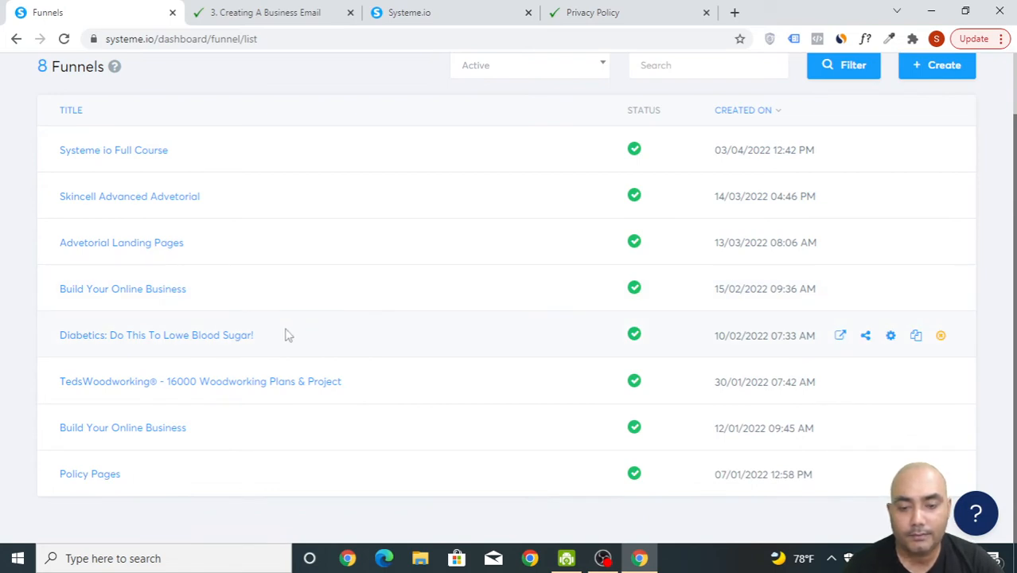
click(148, 293)
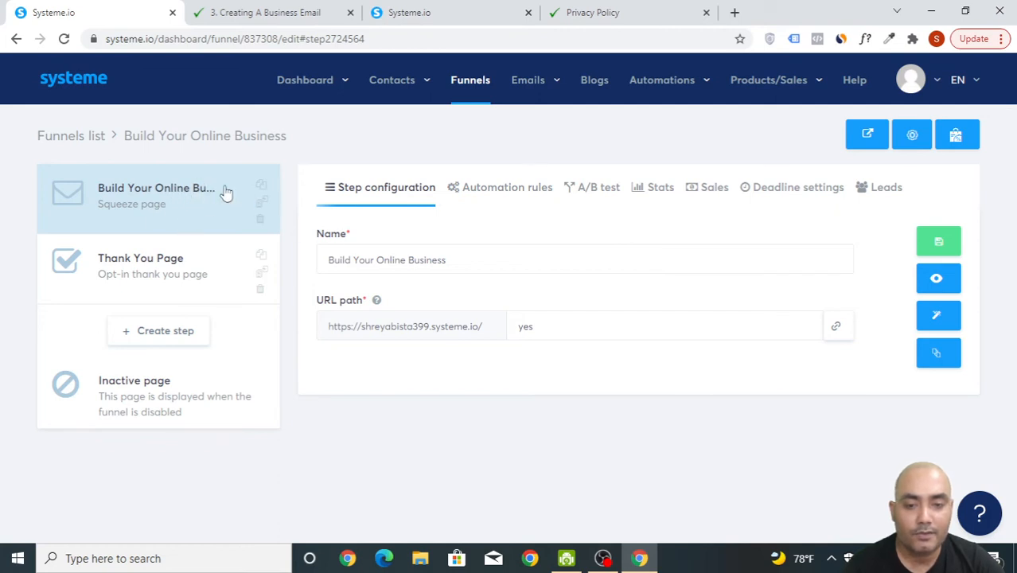
click(191, 209)
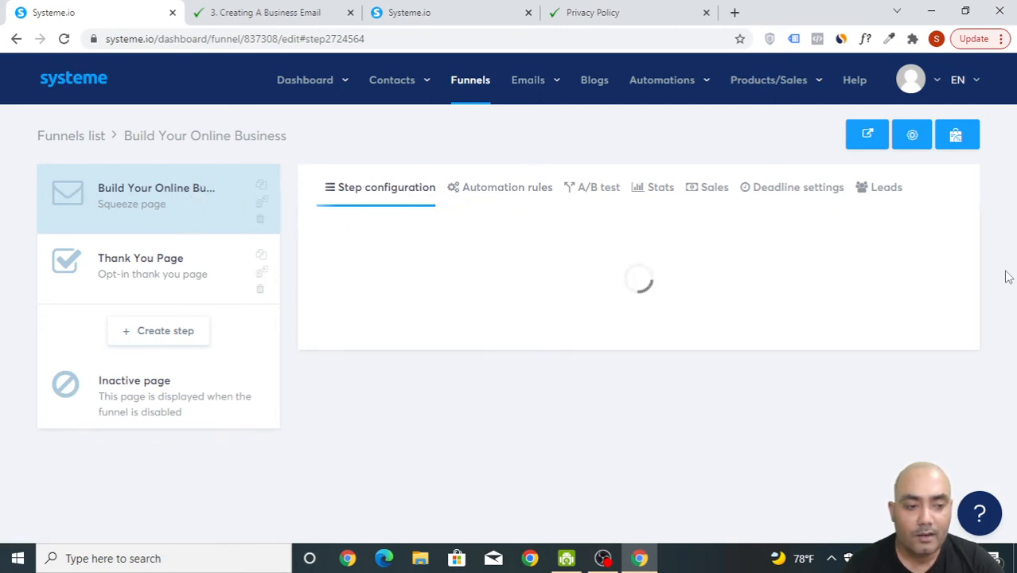
Preview the live squeeze page, close the preview, and delete the squeeze page's existing "Funnel step form subscribed" automation rule
click(941, 278)
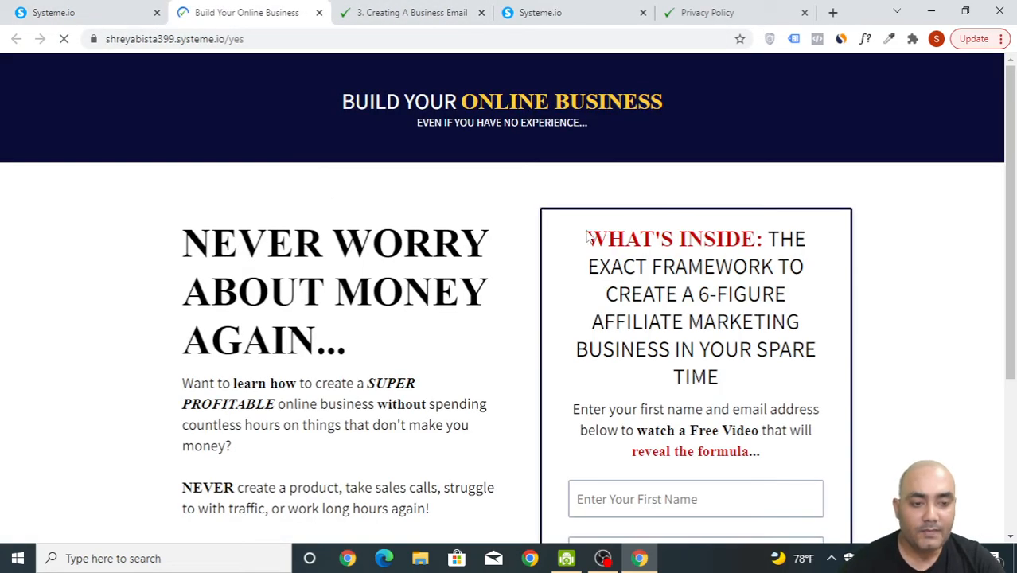
click(318, 12)
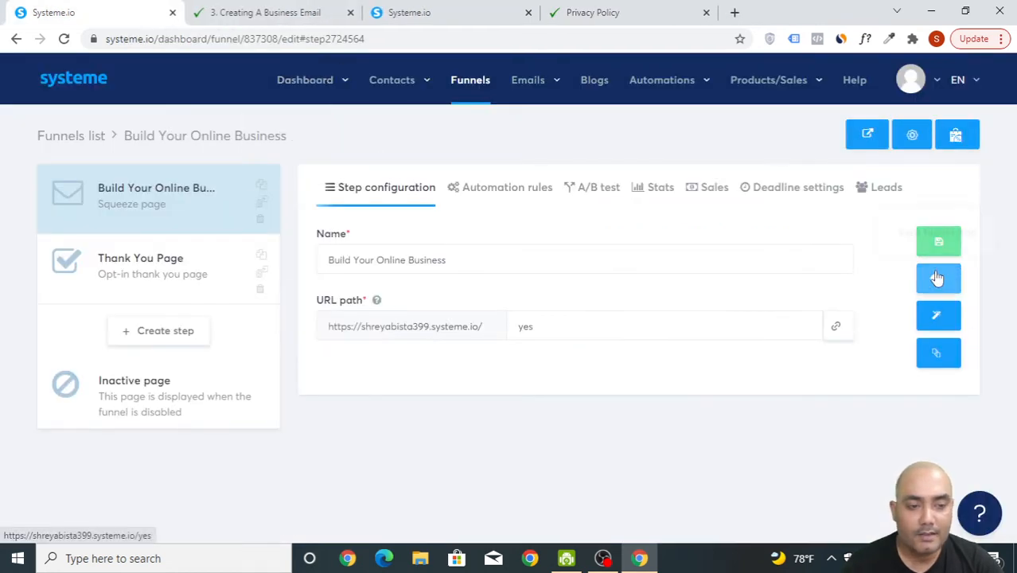
click(507, 191)
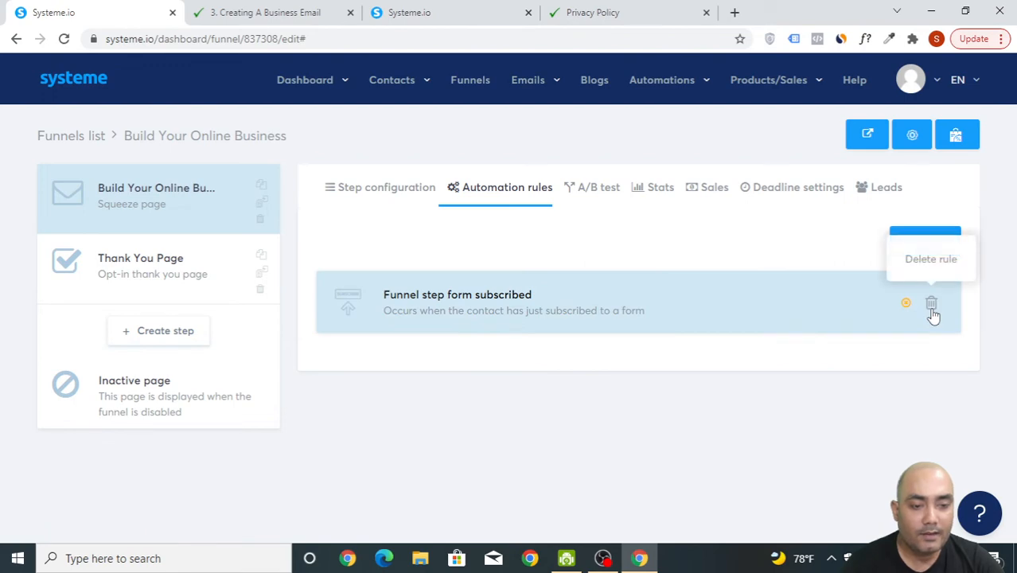
click(933, 312)
click(480, 347)
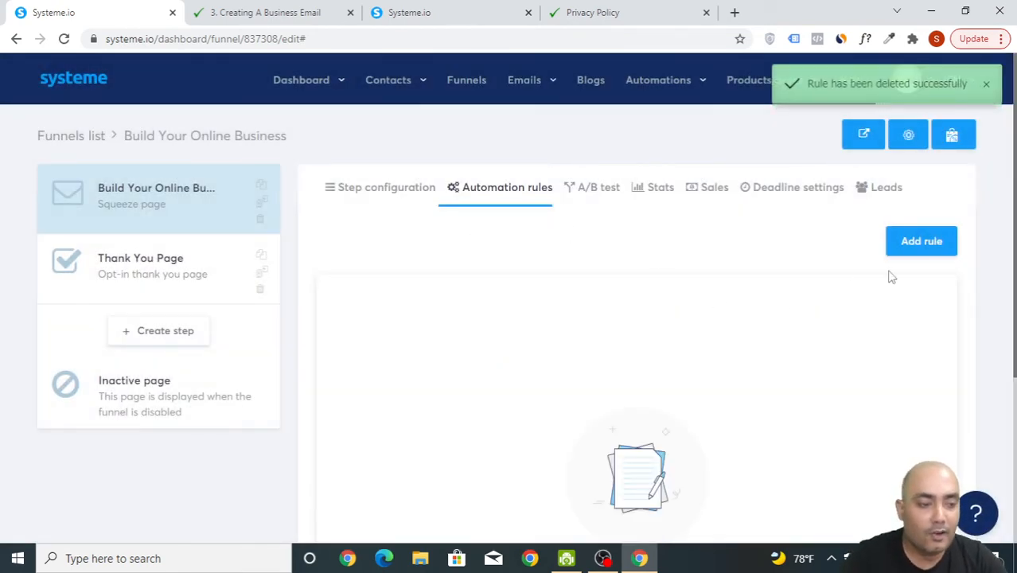
Add a new automation rule to the squeeze page with the "Funnel step form subscribed" trigger
click(952, 241)
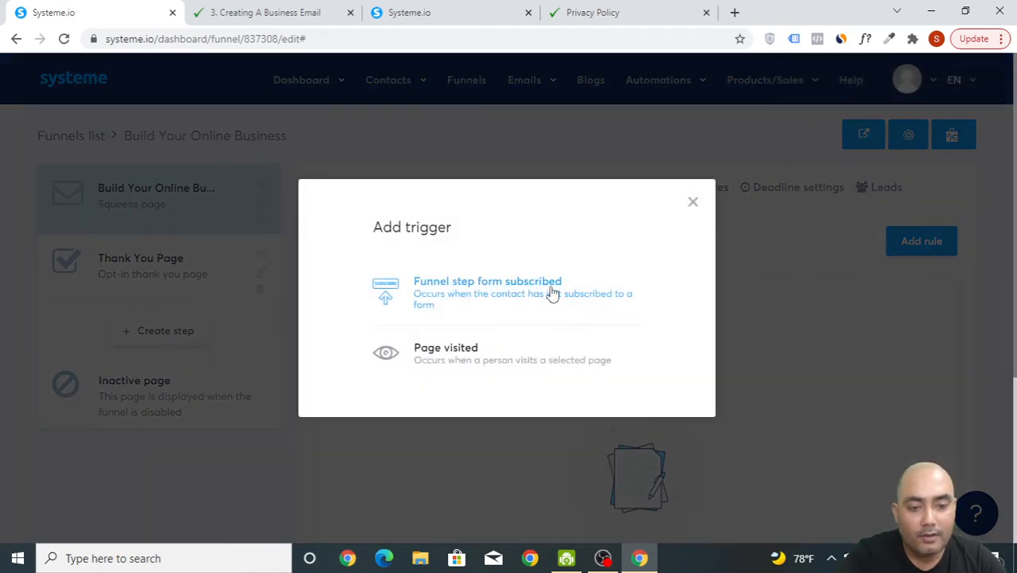
click(497, 304)
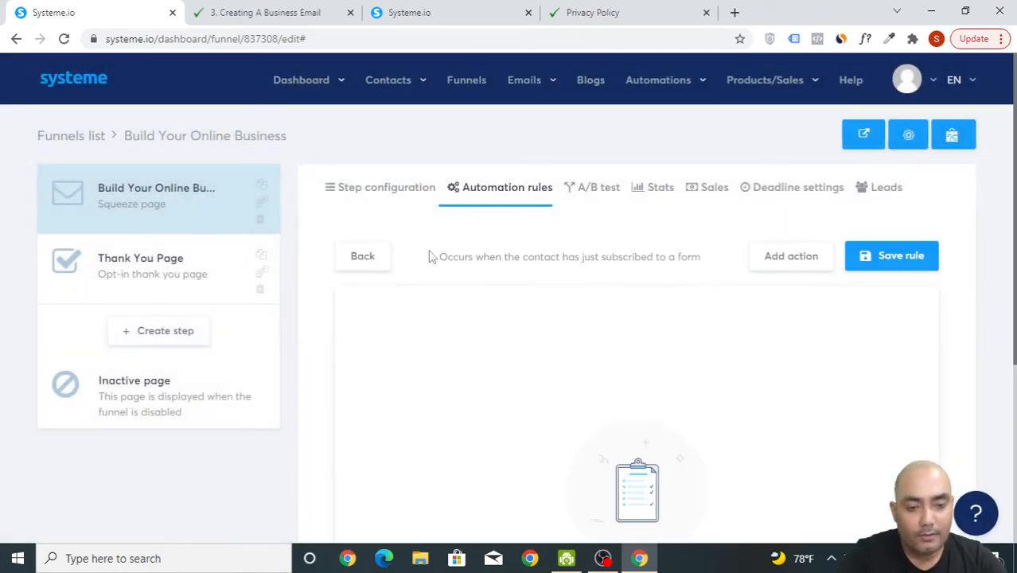
click(231, 9)
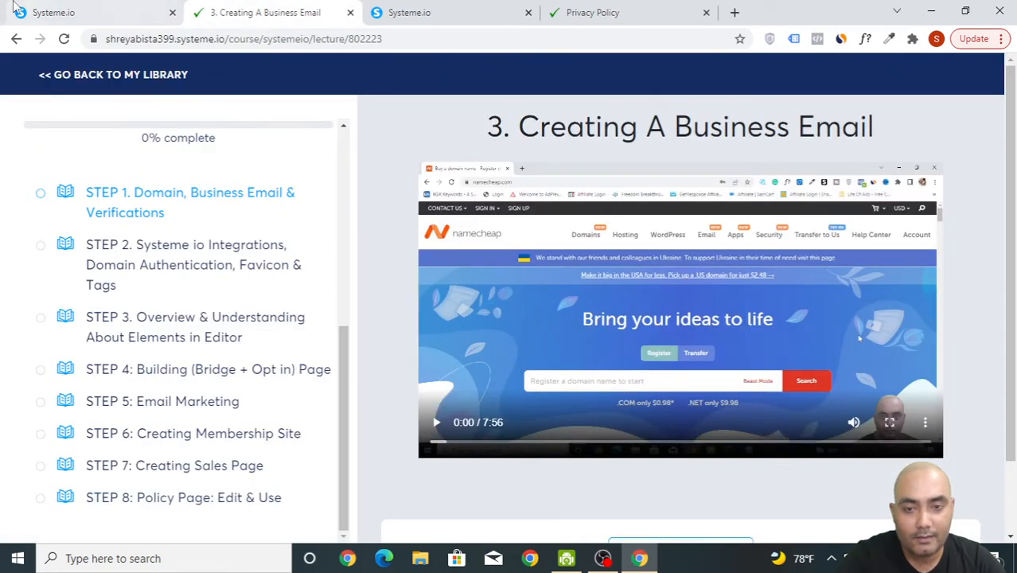
click(99, 11)
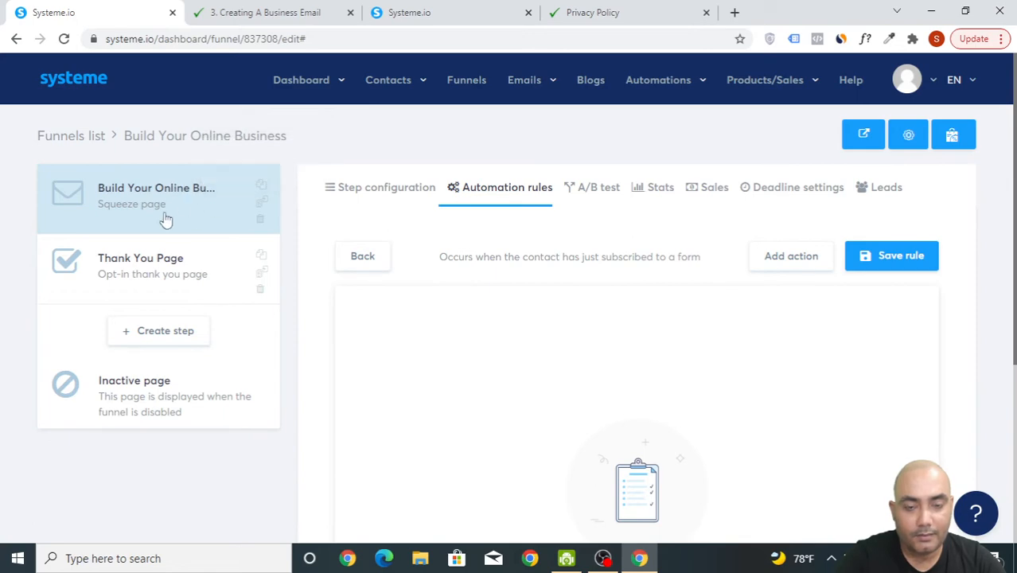
Add an "Add a tag" action with the tag "Systeme io Full Course List" and save the rule
click(802, 265)
scroll(524, 279, down, 1)
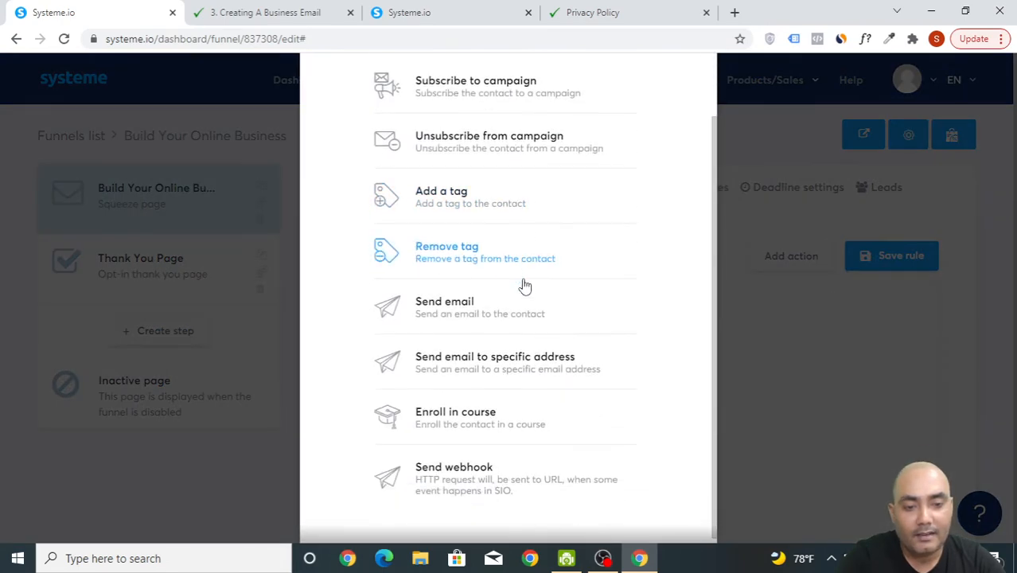
click(516, 193)
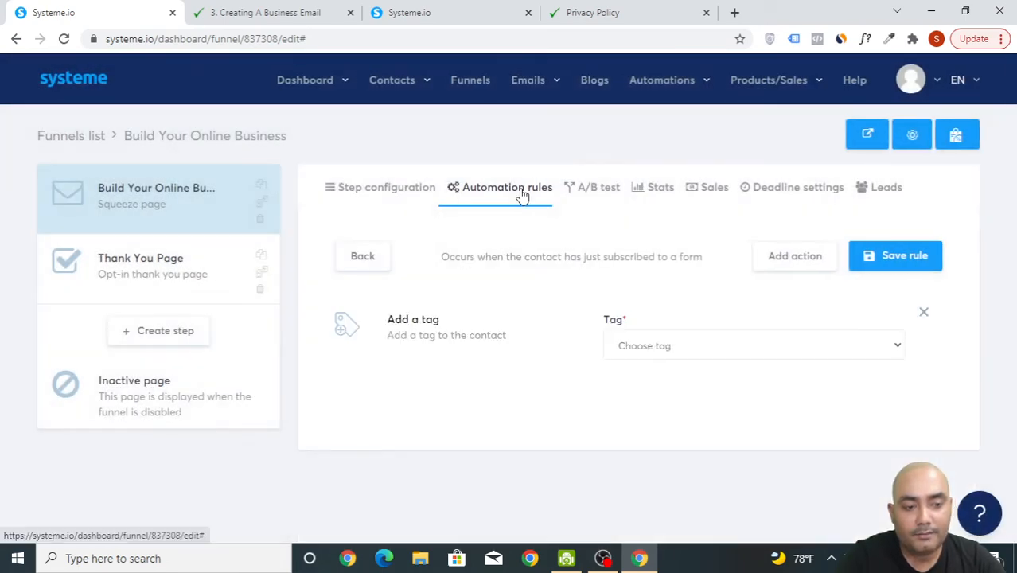
click(735, 349)
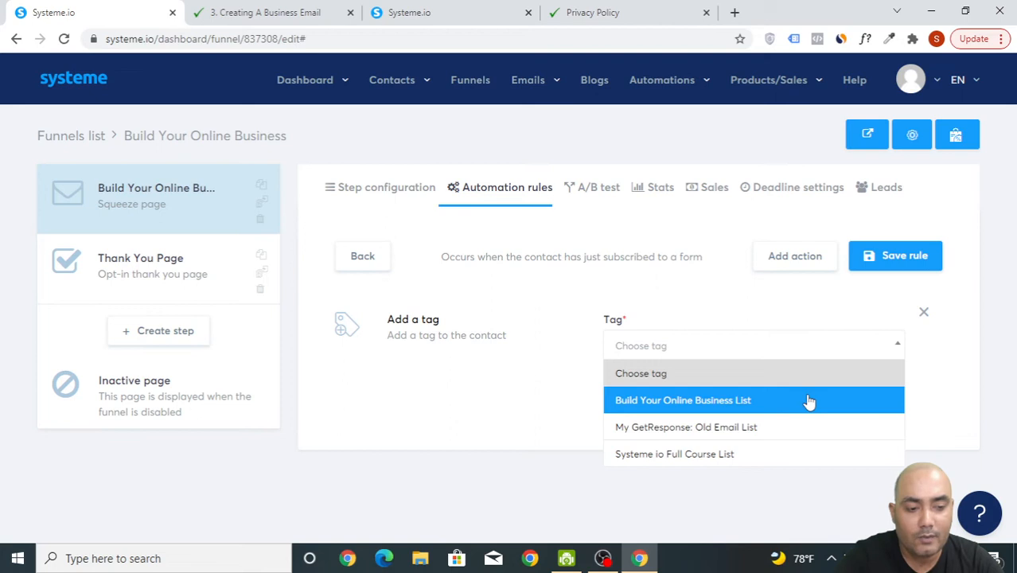
click(774, 456)
click(902, 257)
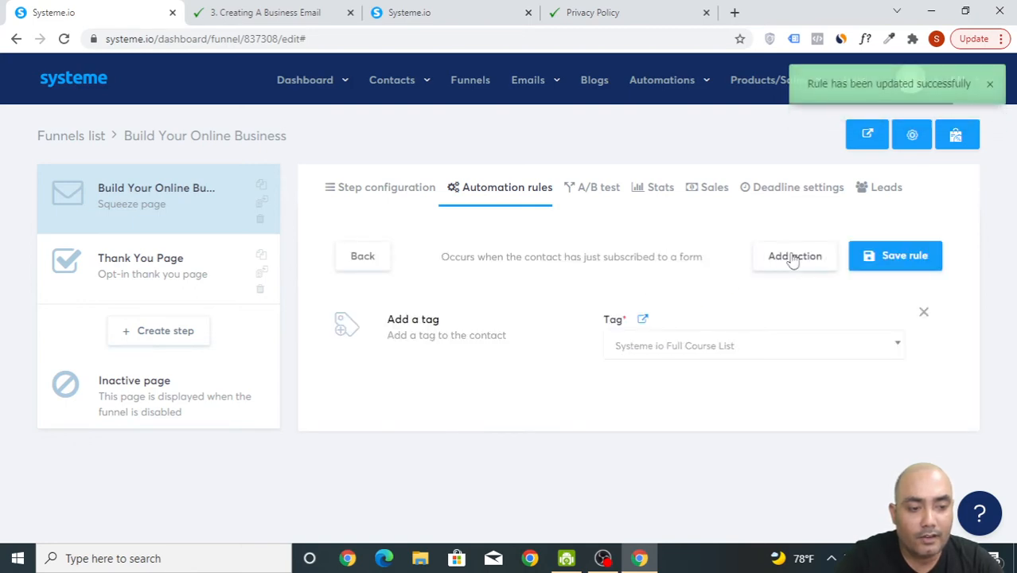
Add a "Subscribe to campaign" action with the "New Camp" campaign to the same rule and save it
click(794, 257)
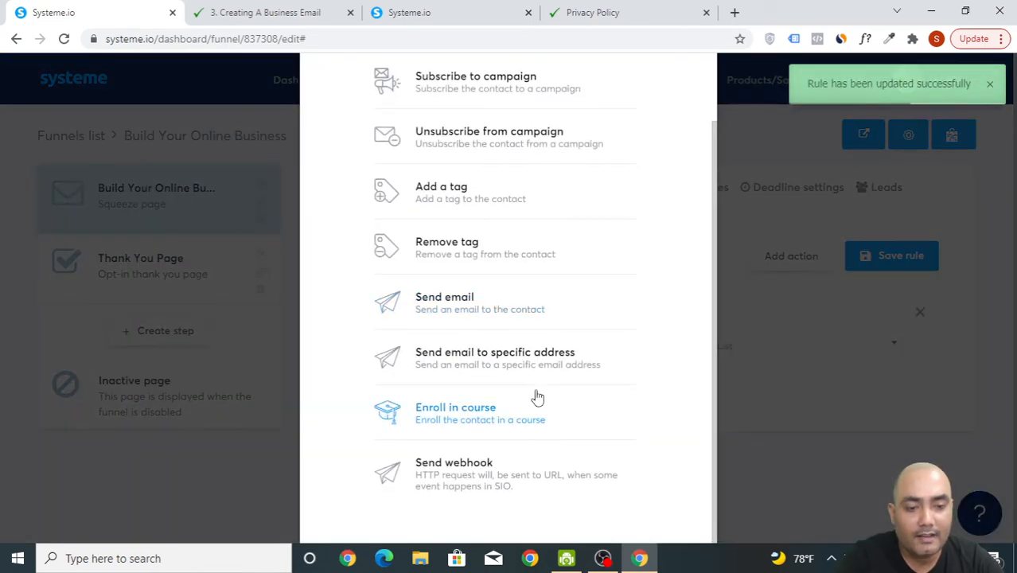
scroll(543, 410, up, 2)
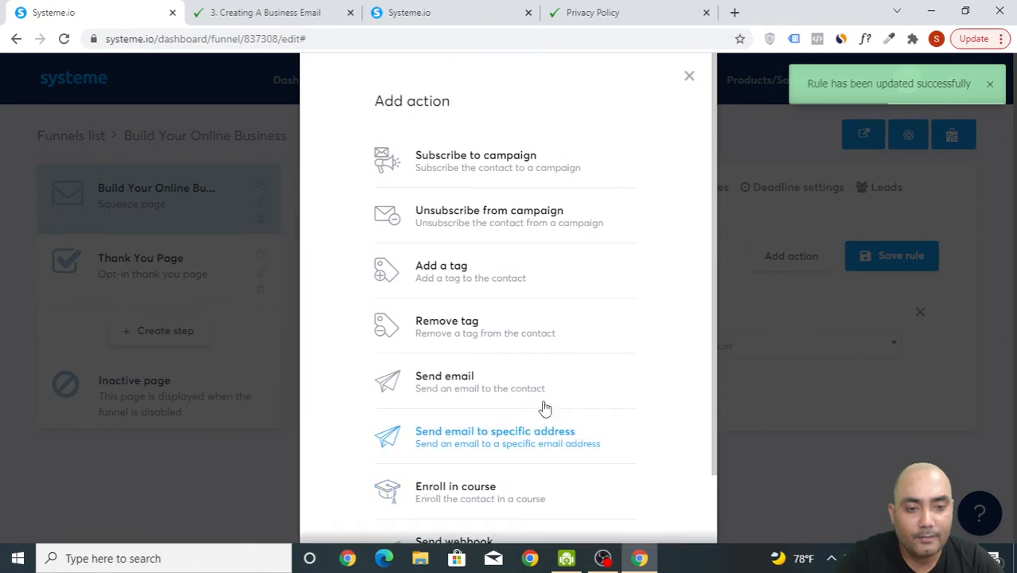
click(540, 170)
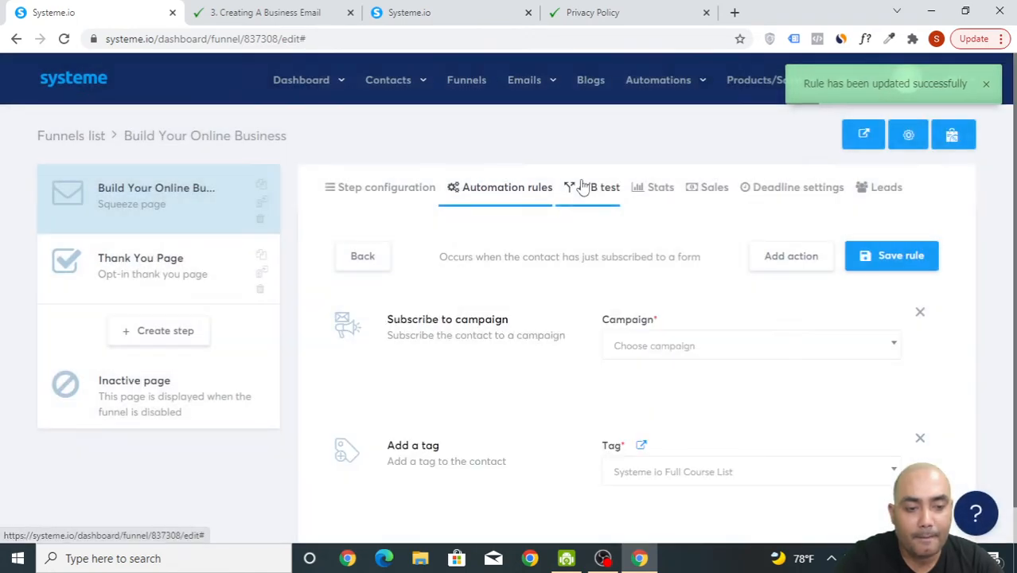
scroll(586, 262, down, 1)
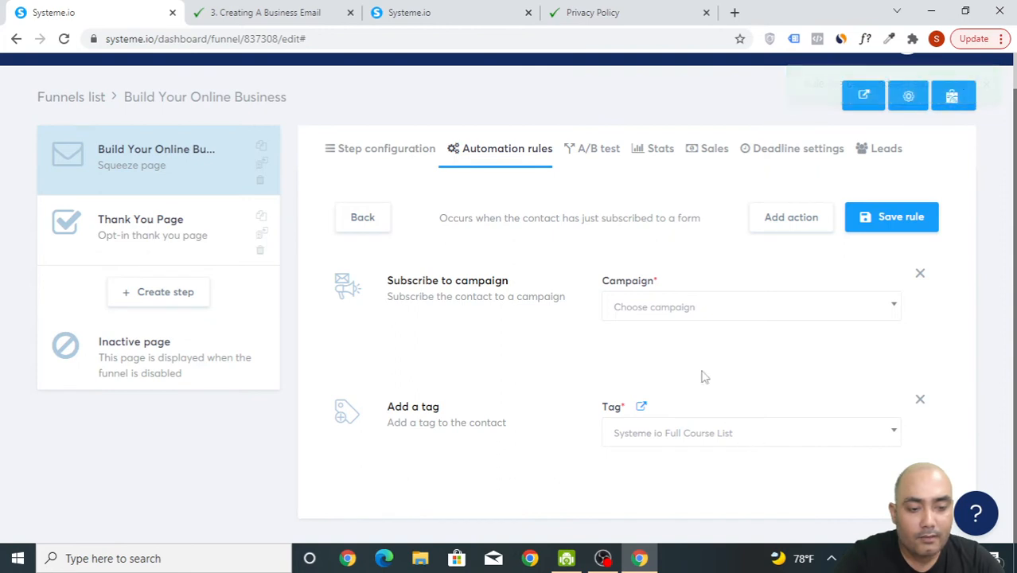
click(712, 307)
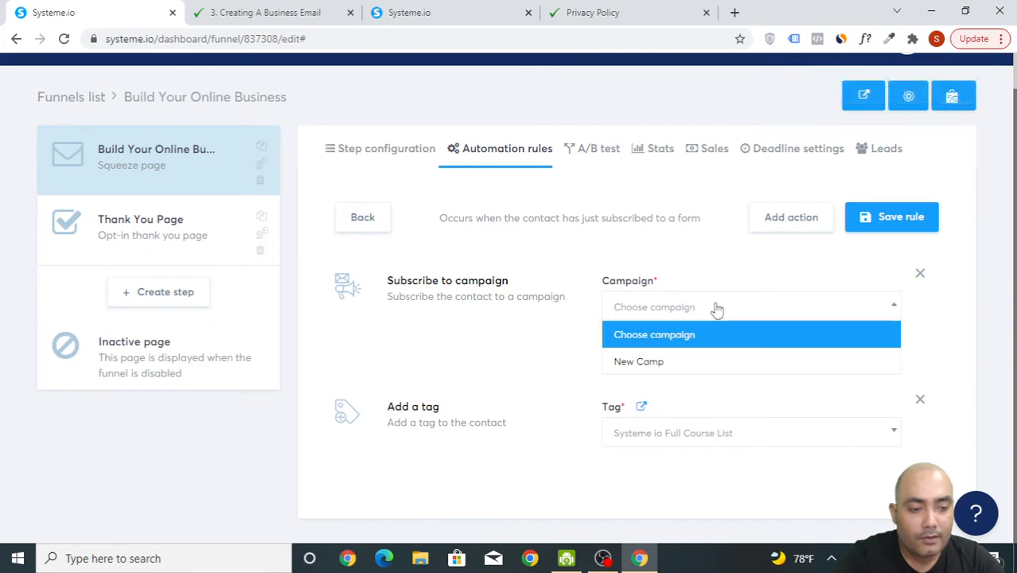
click(670, 366)
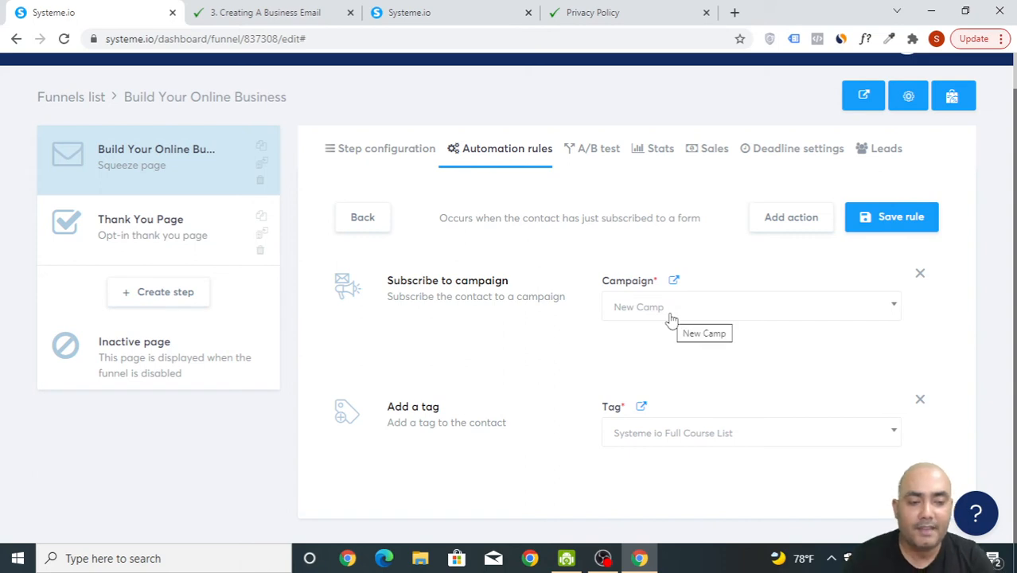
click(928, 227)
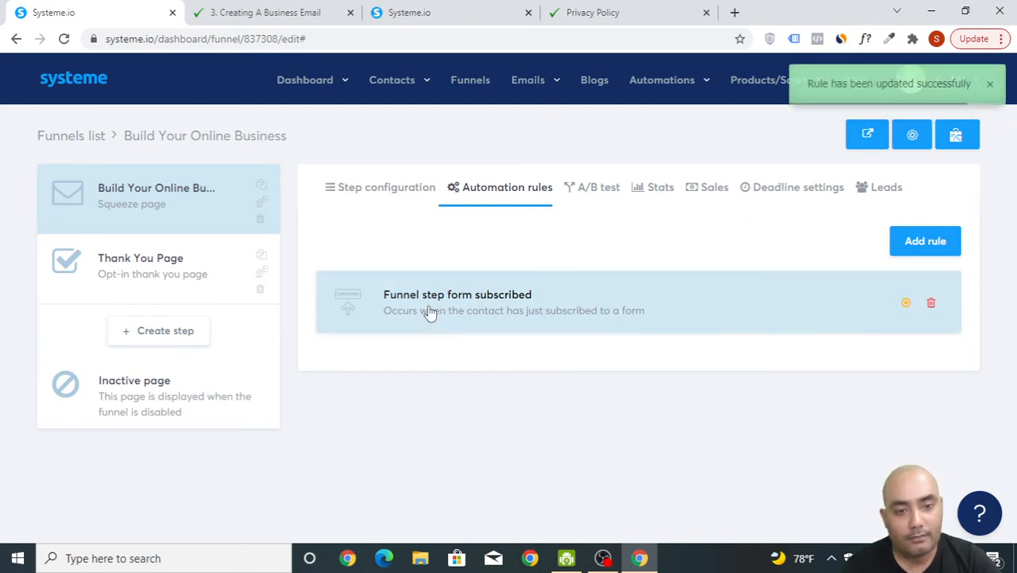
Examine the email statistics for sent, opened, spam-reported and bounced emails, including the per-email breakdown table
mouse_move(517, 80)
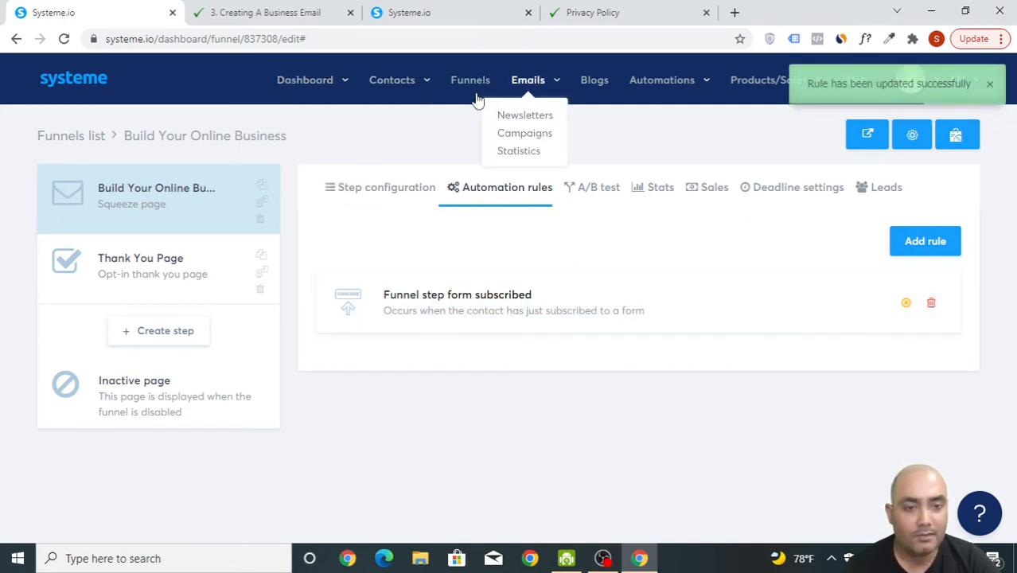
click(529, 157)
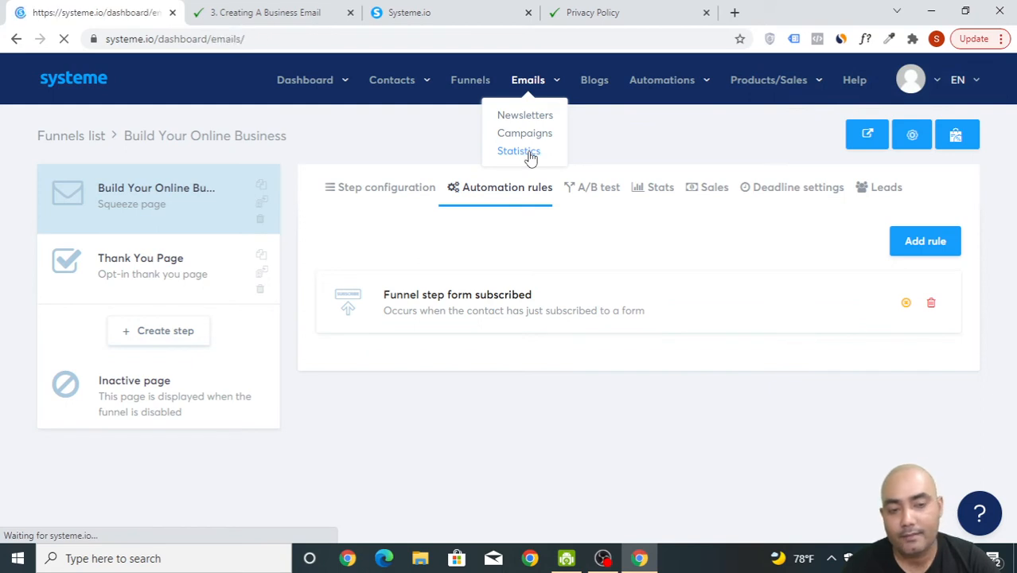
scroll(525, 161, down, 1)
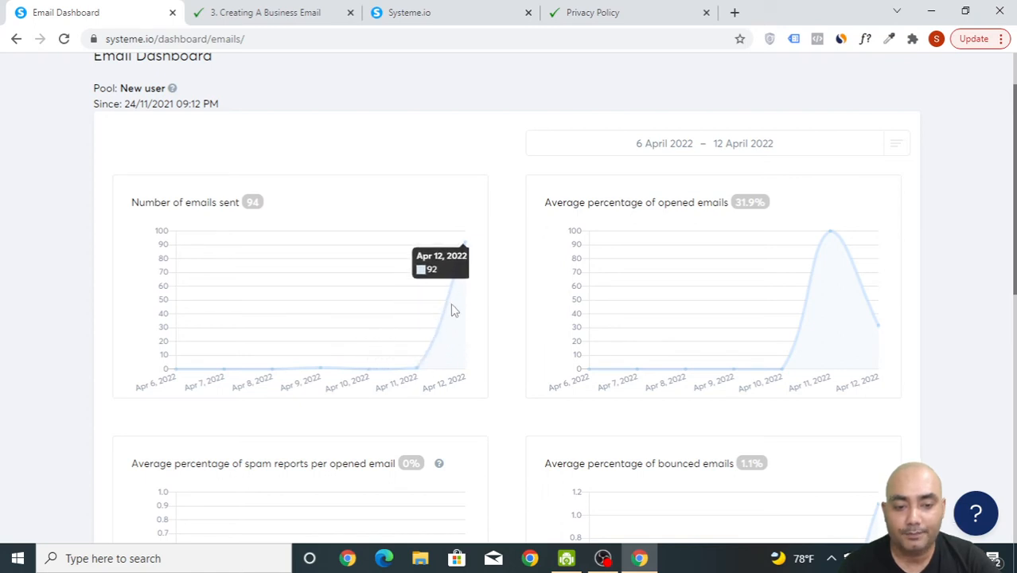
scroll(455, 309, down, 2)
scroll(460, 312, up, 1)
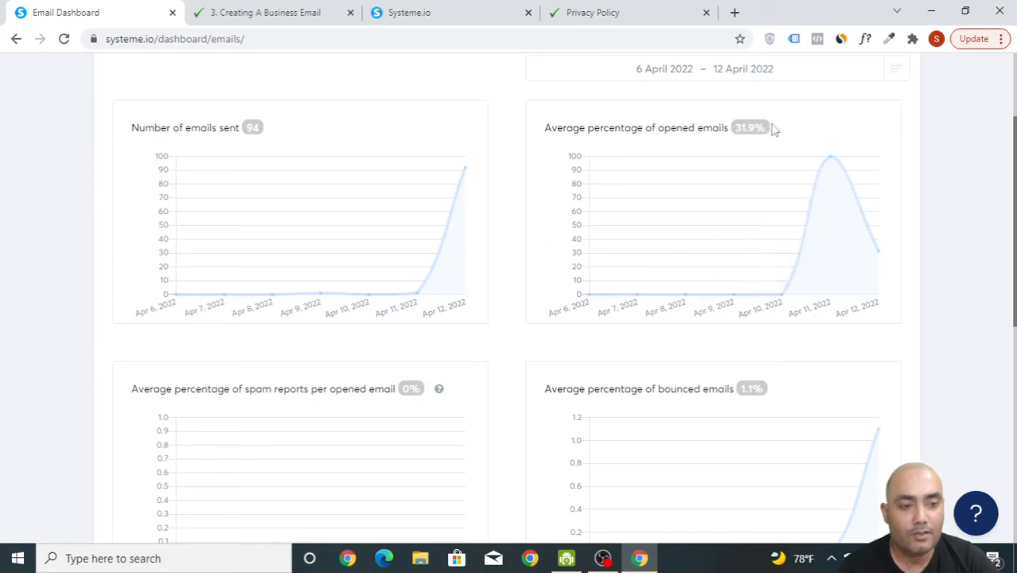
drag(755, 130, 738, 132)
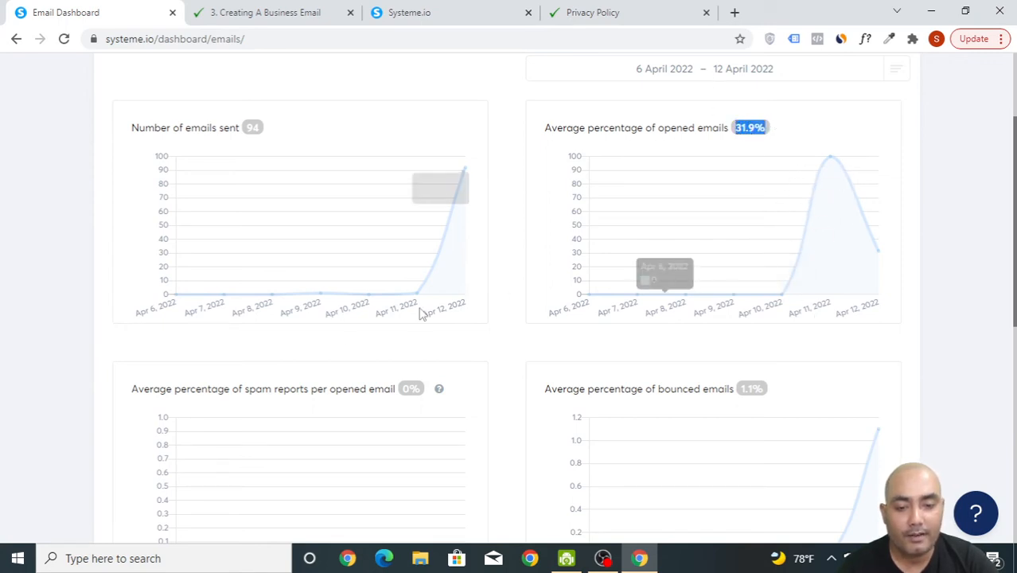
scroll(257, 359, down, 1)
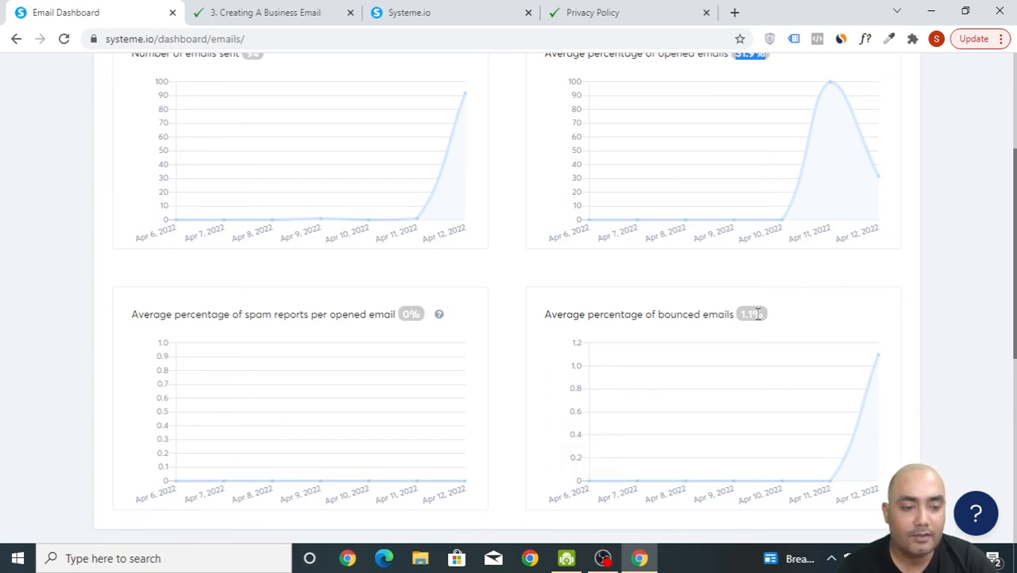
scroll(879, 329, down, 1)
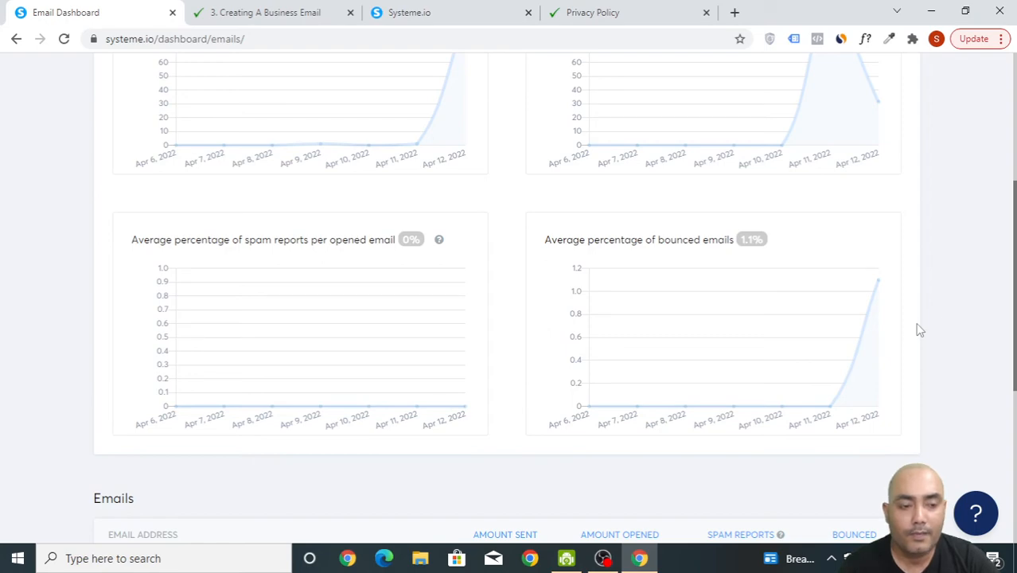
scroll(920, 330, down, 3)
scroll(892, 338, up, 1)
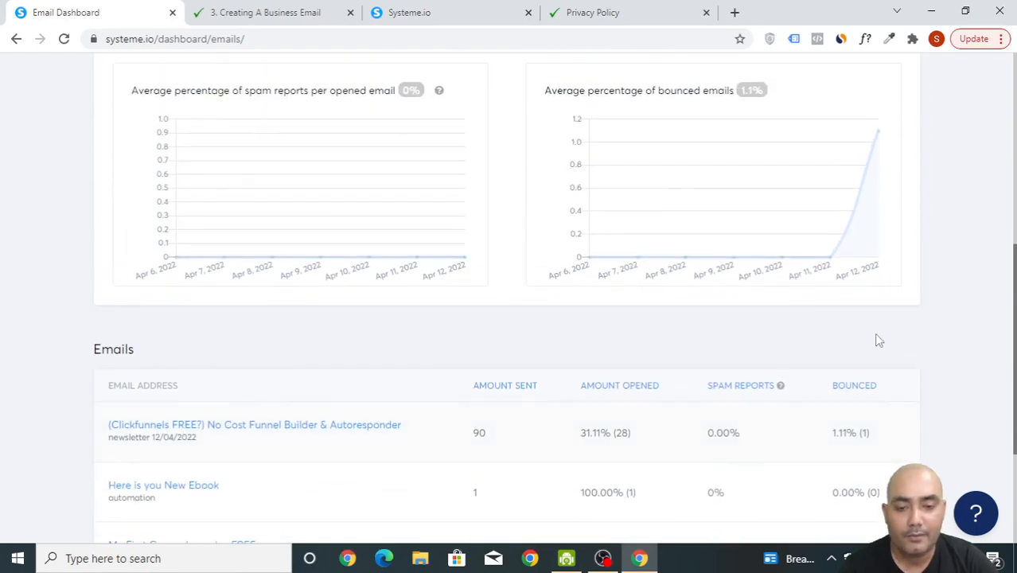
scroll(812, 350, up, 4)
scroll(770, 448, down, 6)
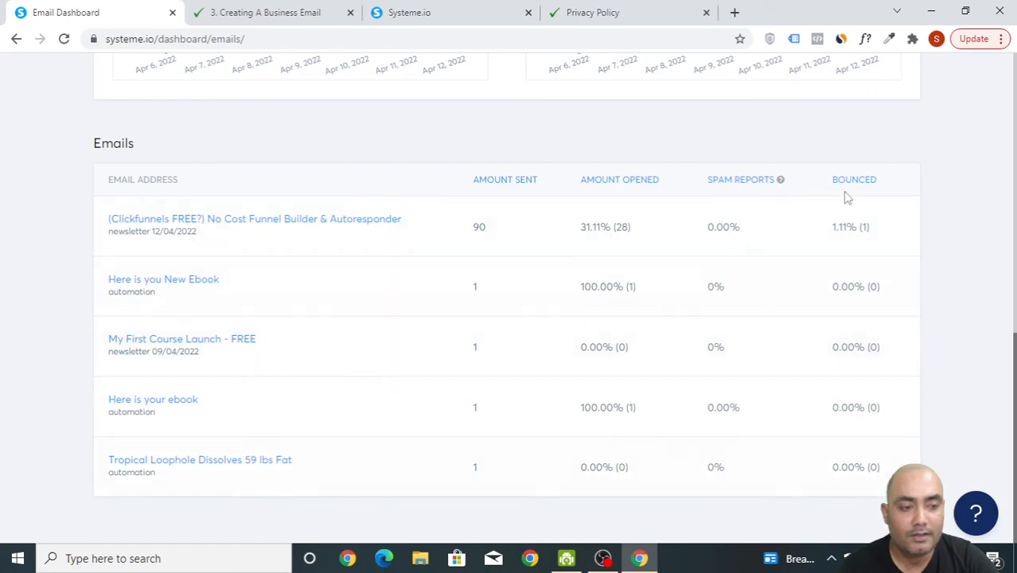
scroll(712, 239, up, 10)
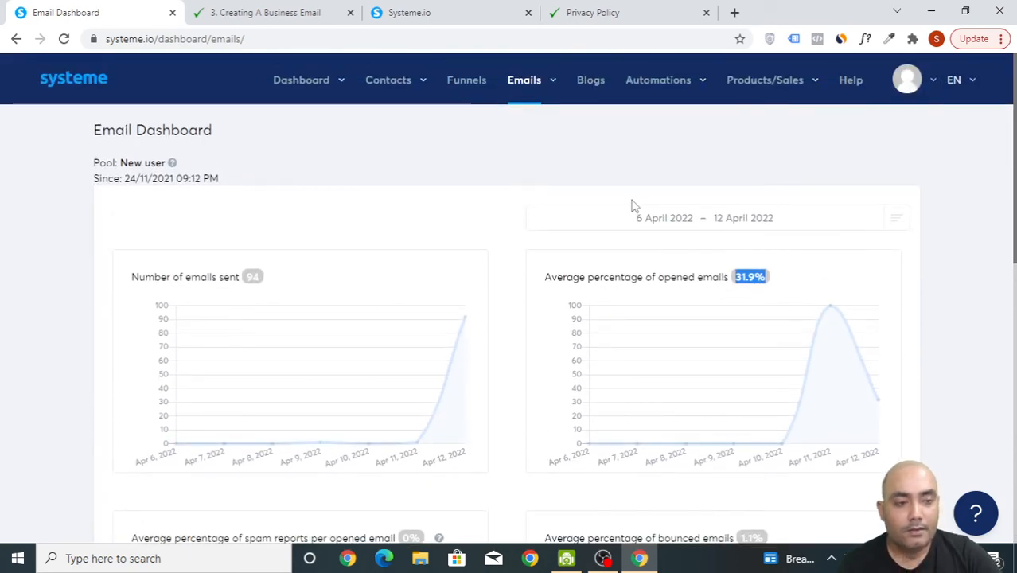
Create a new automation workflow named "First Workflow"
mouse_move(659, 104)
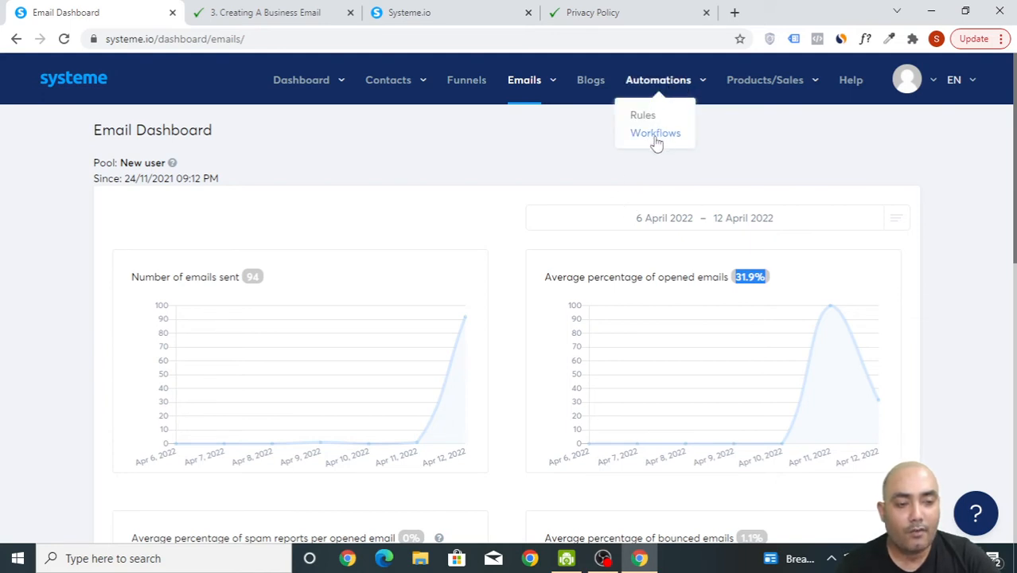
click(662, 136)
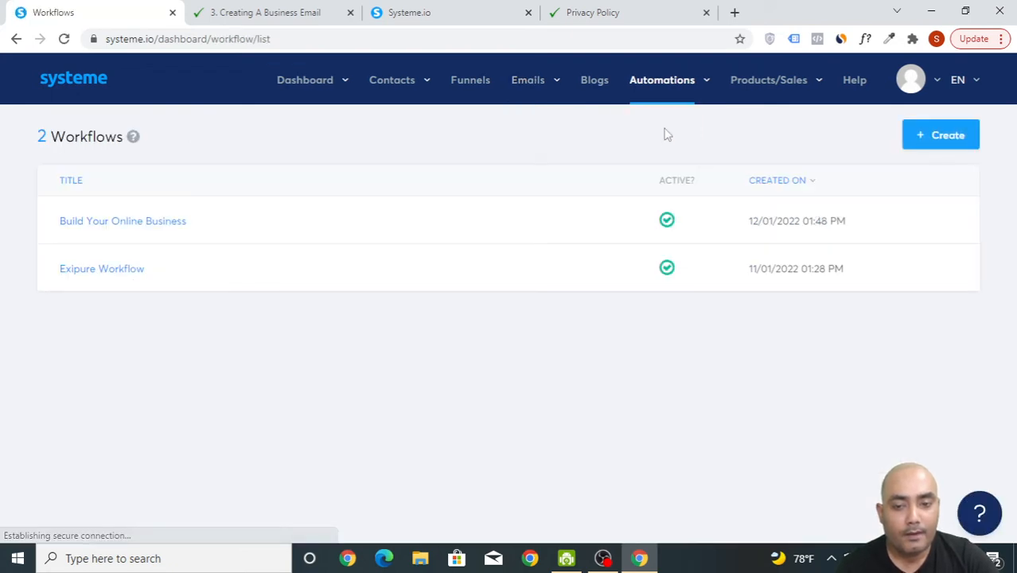
click(942, 137)
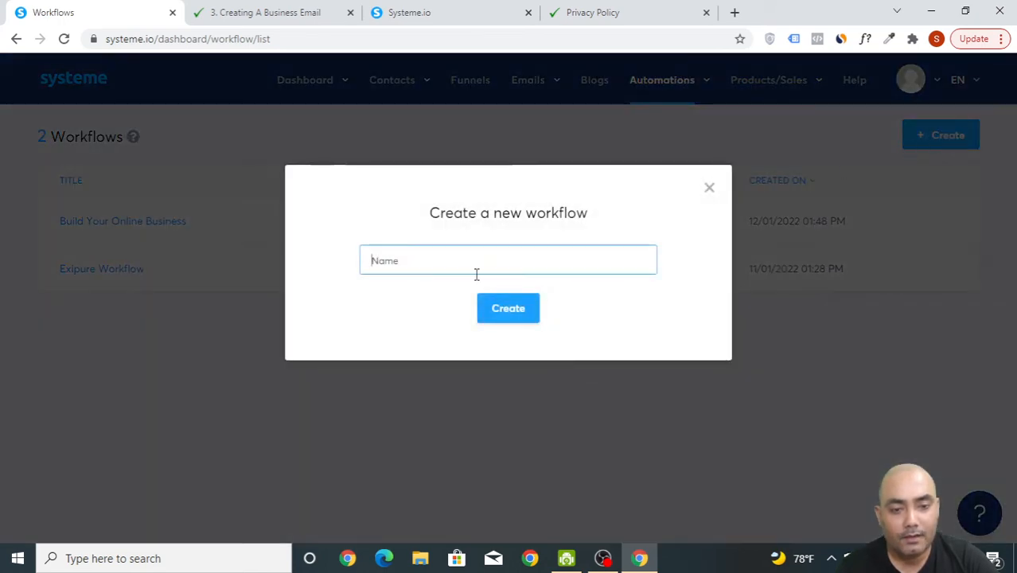
click(479, 269)
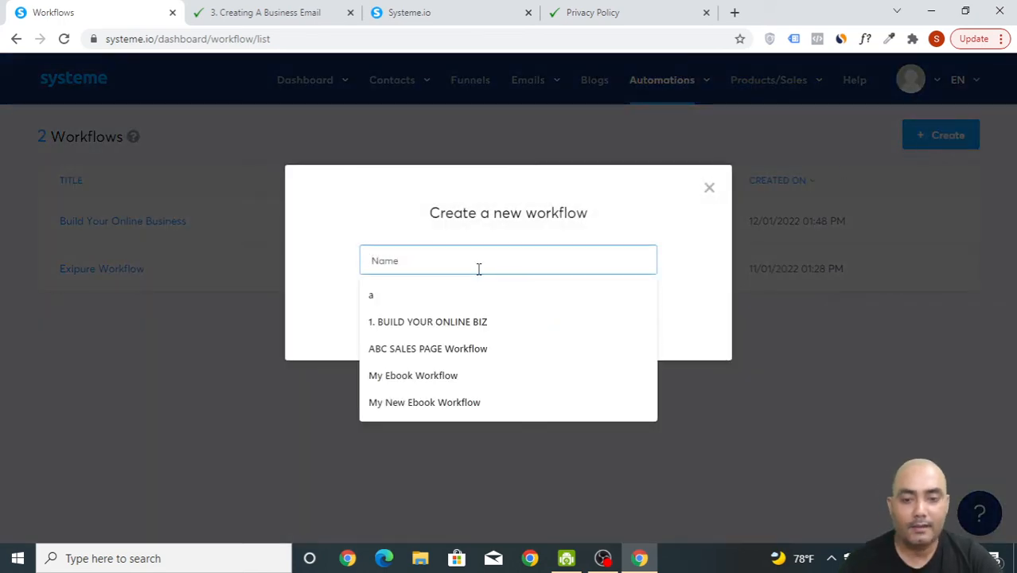
text(First Workflow)
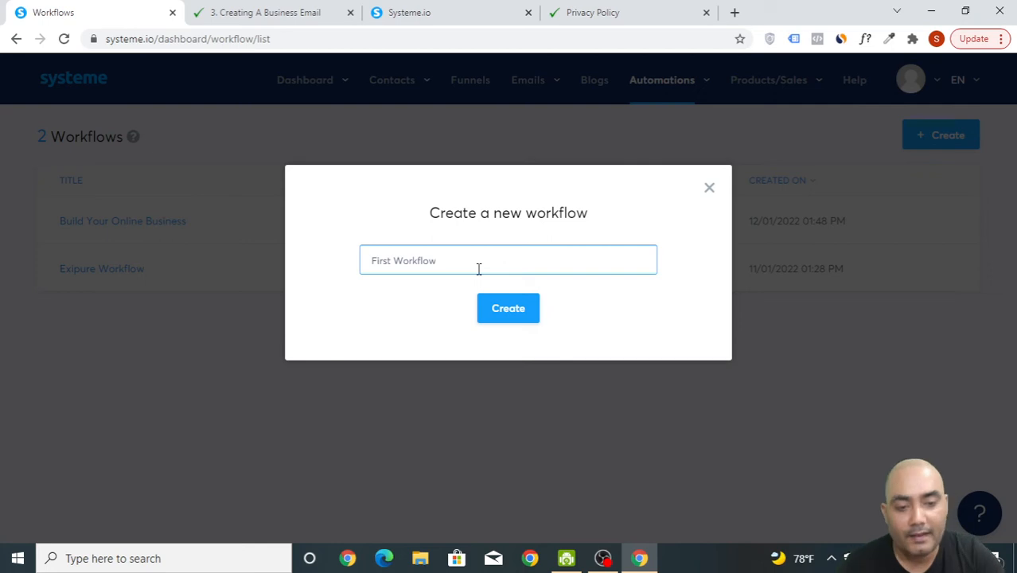
click(480, 317)
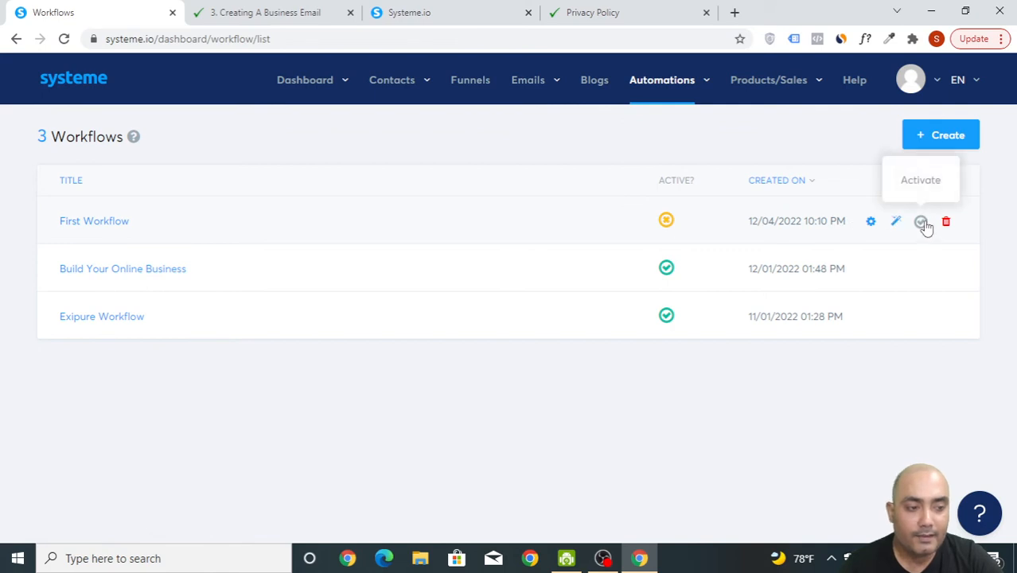
Activate "First Workflow" and open it in the workflow builder
click(922, 222)
click(471, 358)
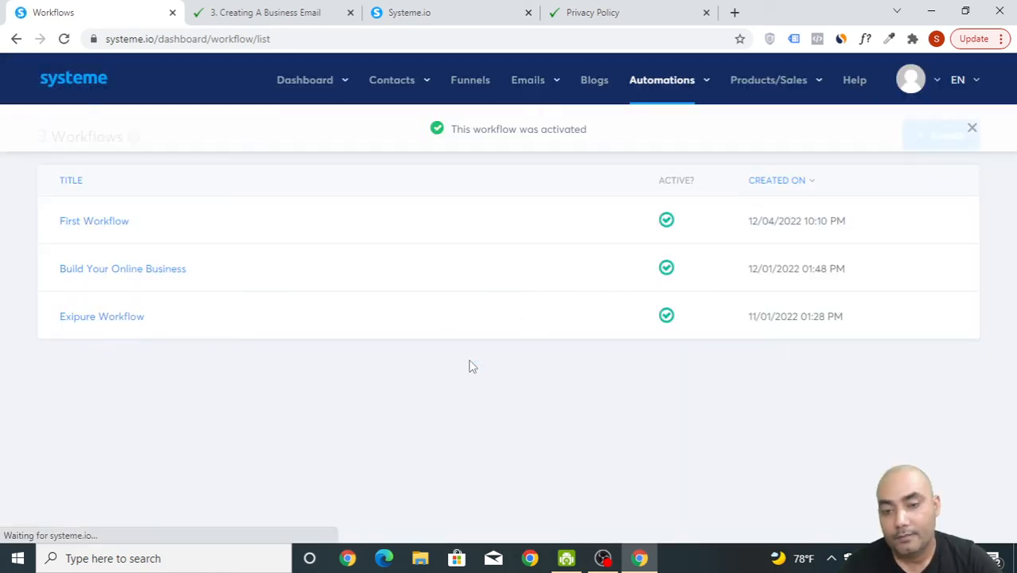
click(113, 228)
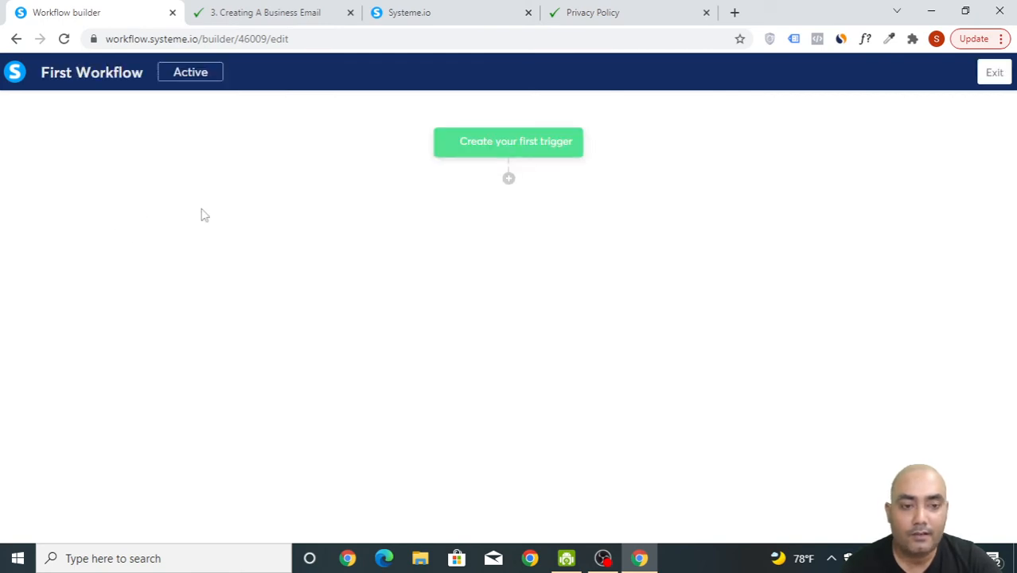
Create a "Funnel form subscribed" trigger for the "Build Your Online Business" form
click(531, 149)
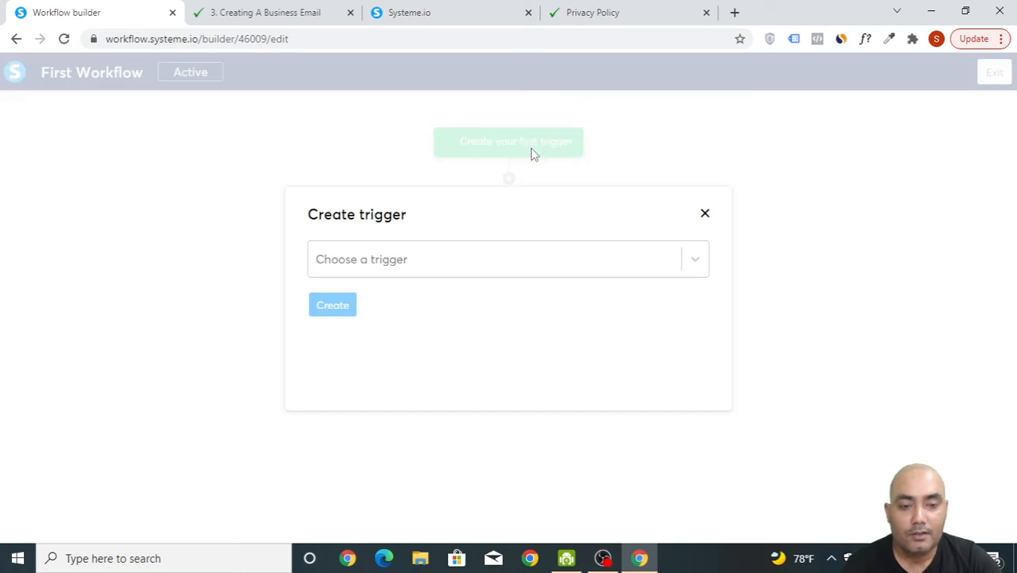
click(543, 258)
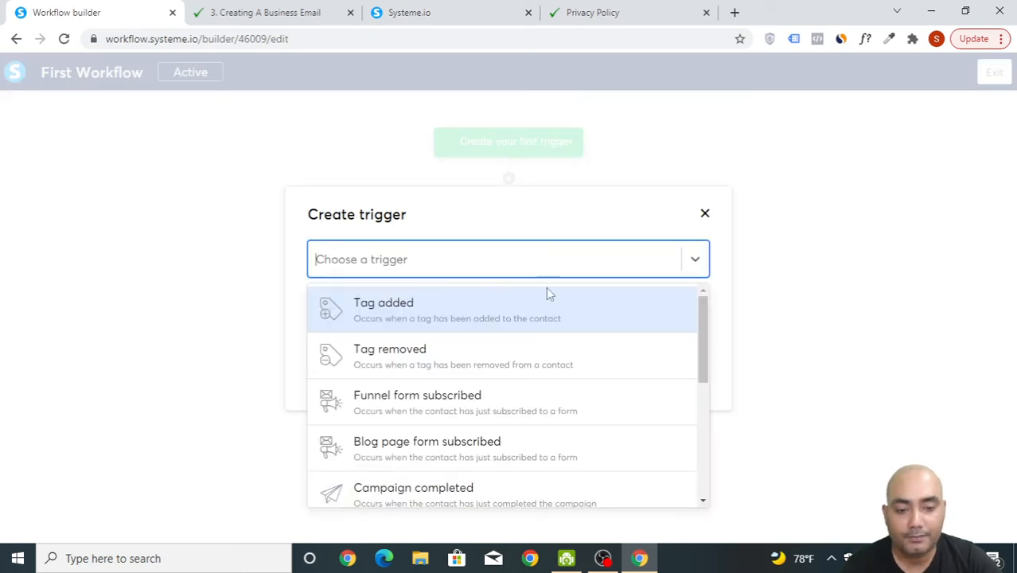
click(456, 404)
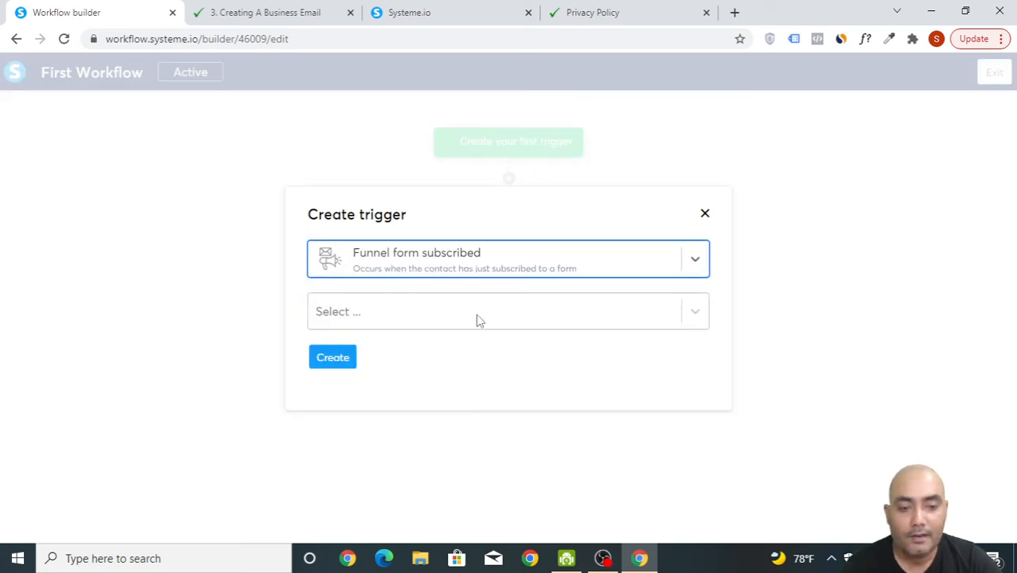
click(478, 318)
scroll(492, 427, down, 5)
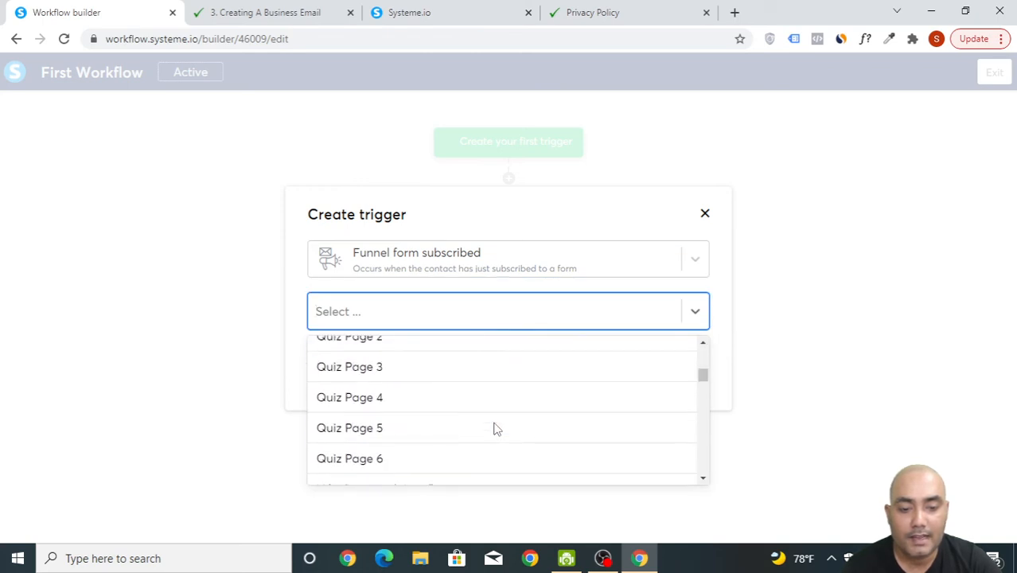
scroll(495, 429, down, 5)
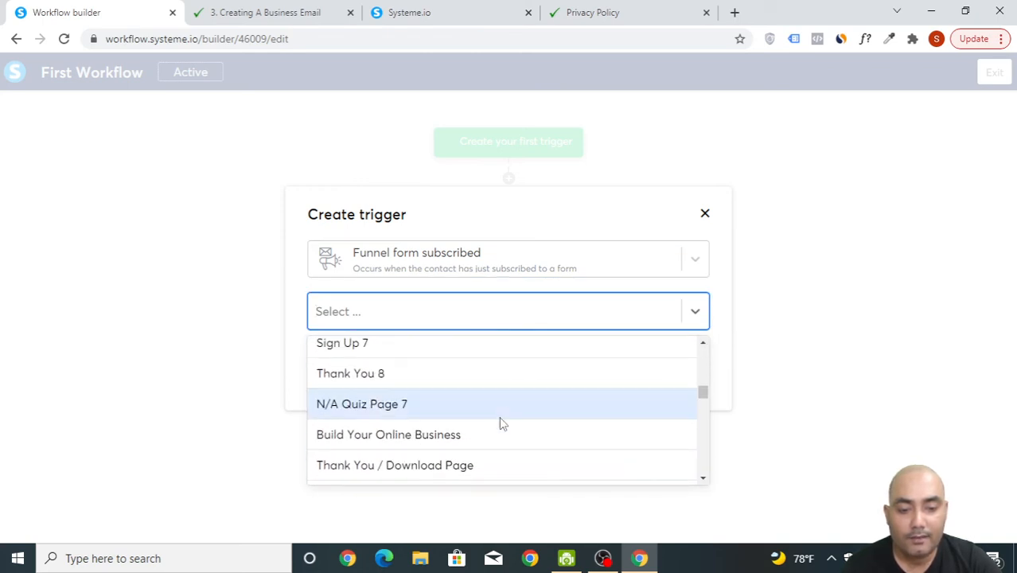
scroll(501, 434, down, 1)
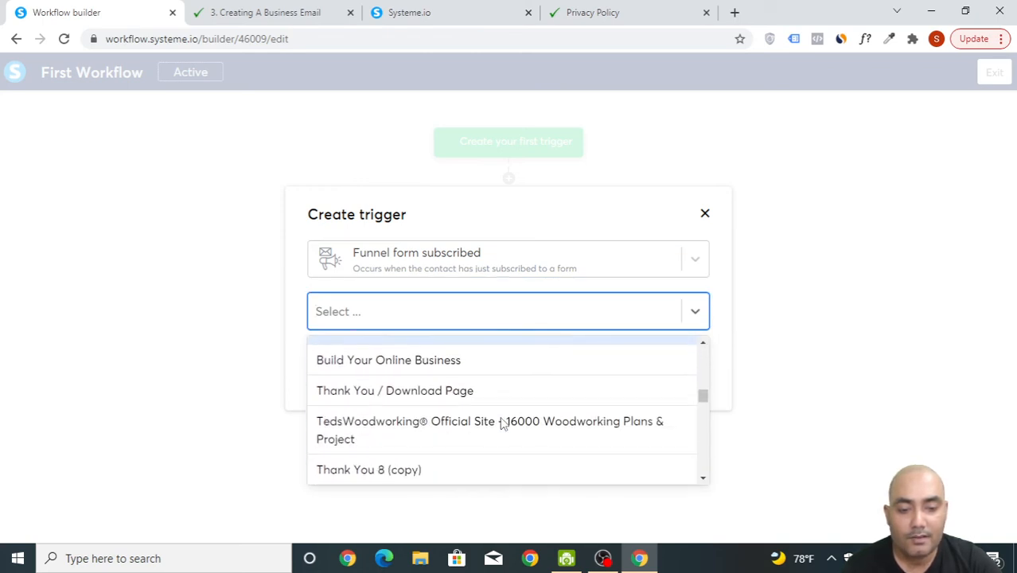
click(510, 365)
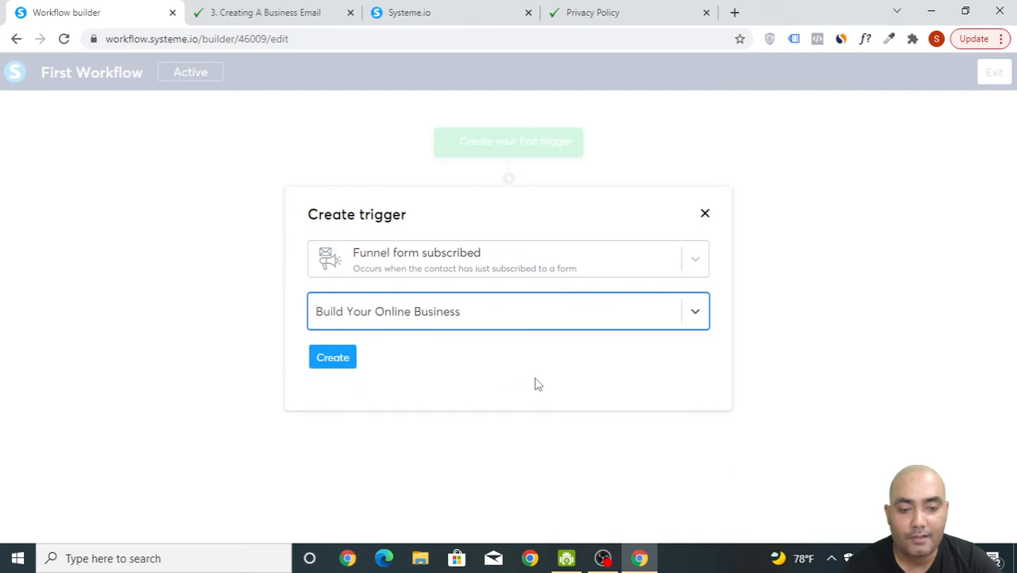
click(334, 360)
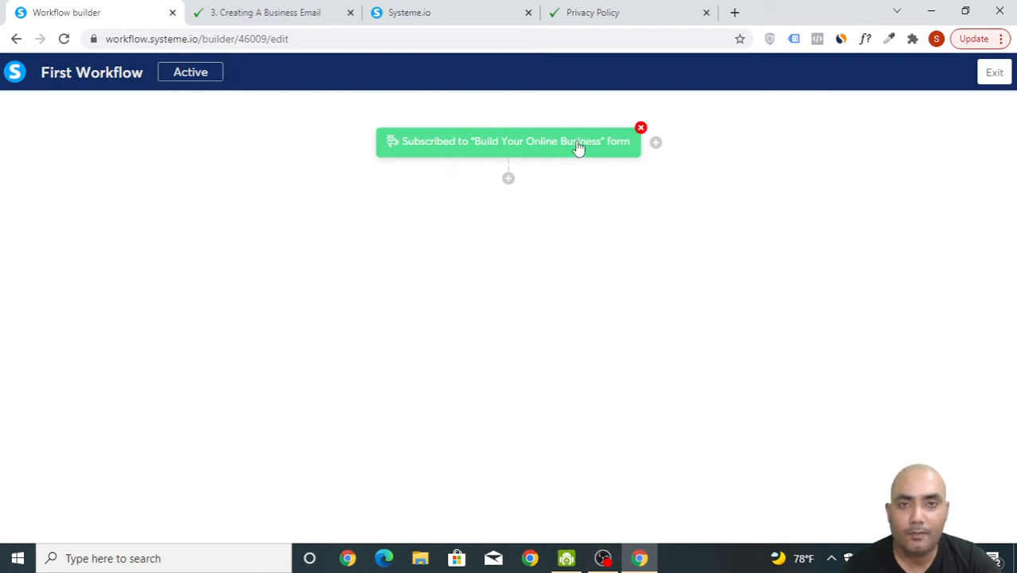
Add an "Apply a tag" action with the "Systeme io Full Course List" tag below the trigger
click(508, 179)
click(448, 271)
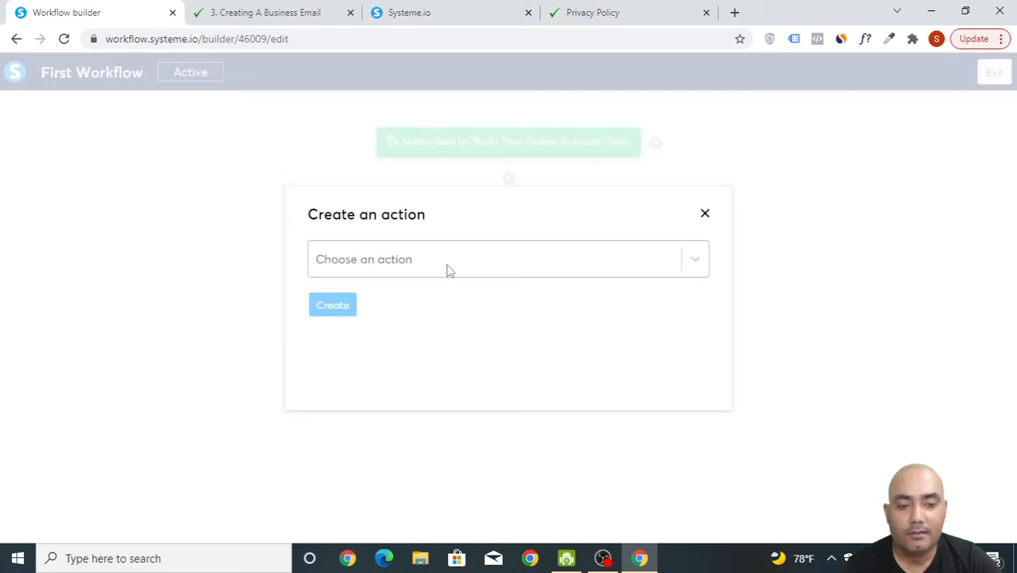
click(448, 269)
click(455, 312)
click(457, 310)
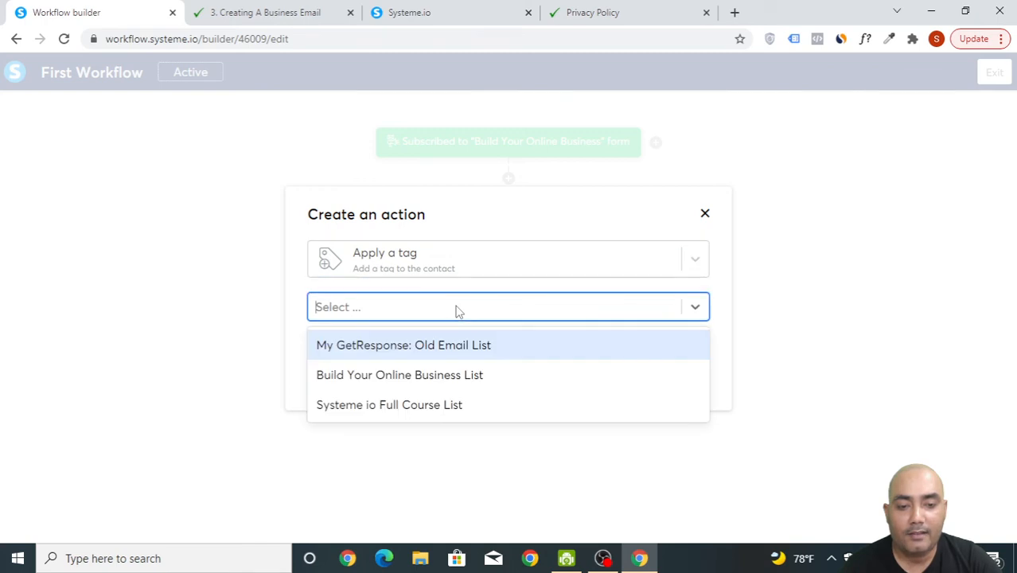
click(456, 408)
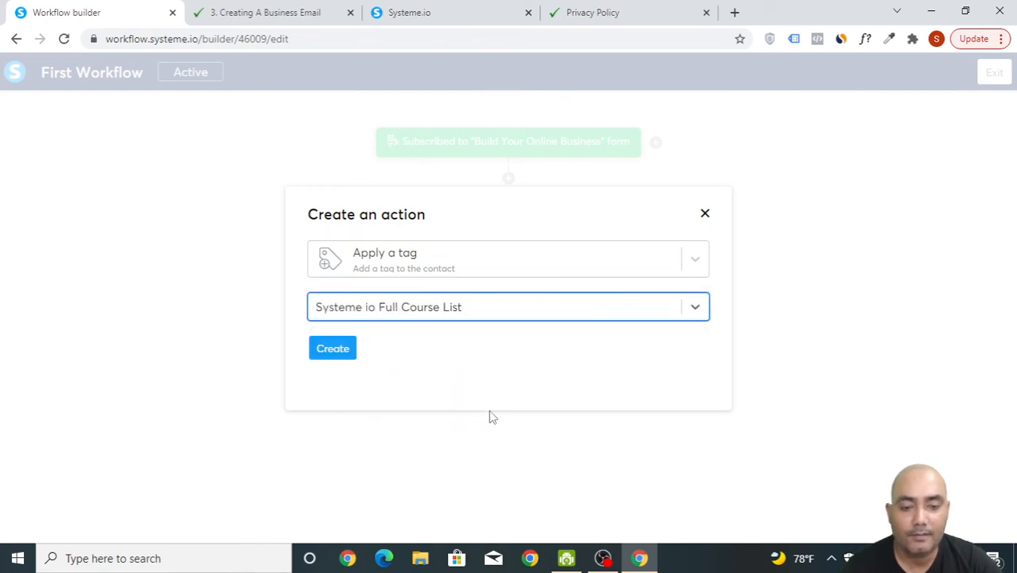
click(349, 351)
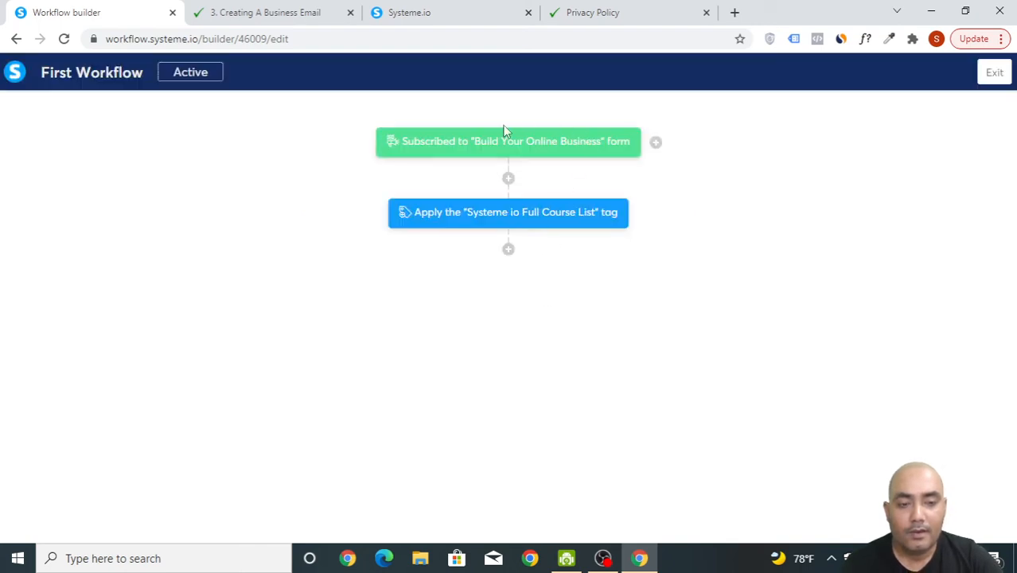
Start a "Send an email" action below the tag action and look through the existing emails
mouse_move(450, 145)
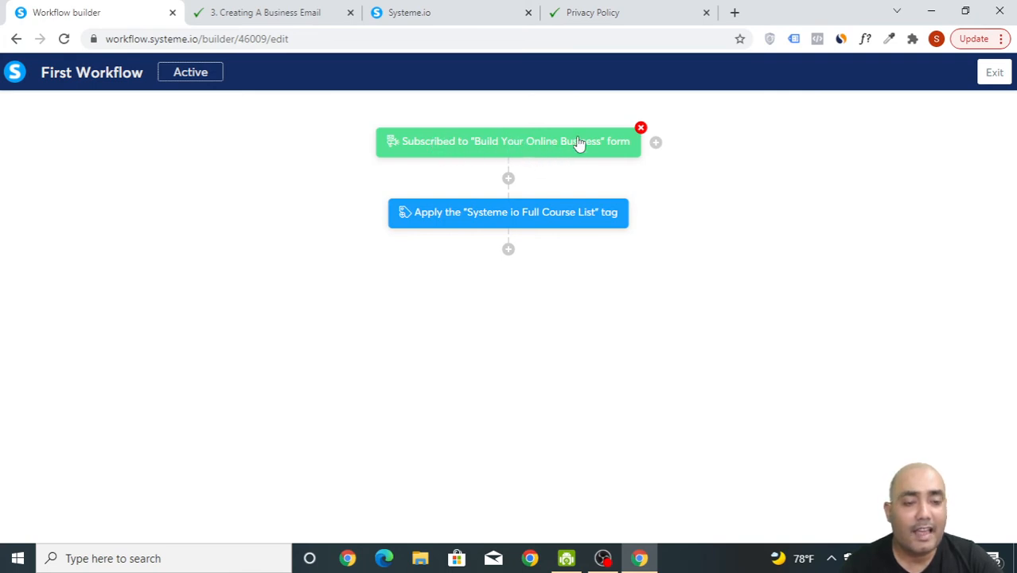
mouse_move(566, 226)
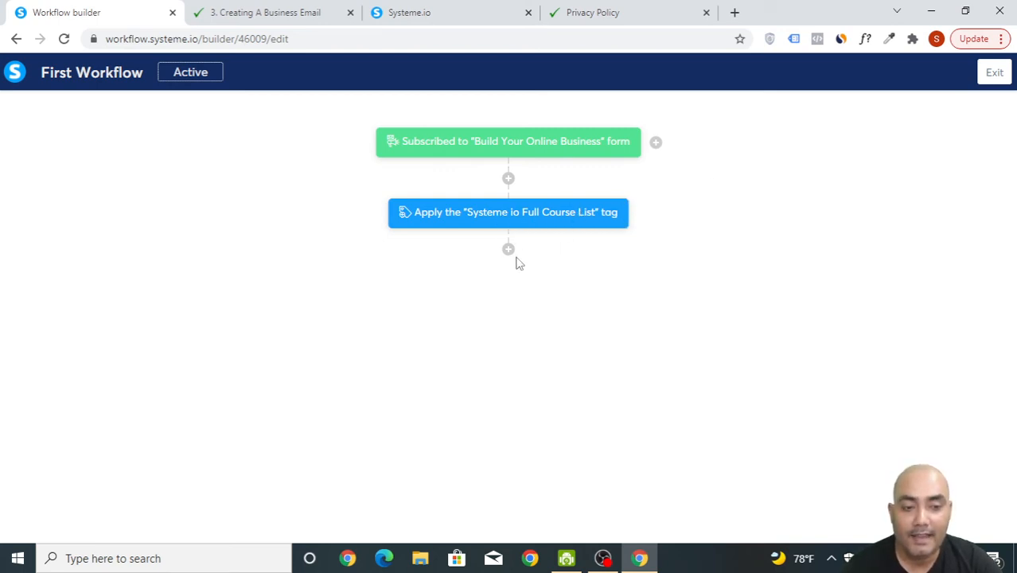
click(509, 250)
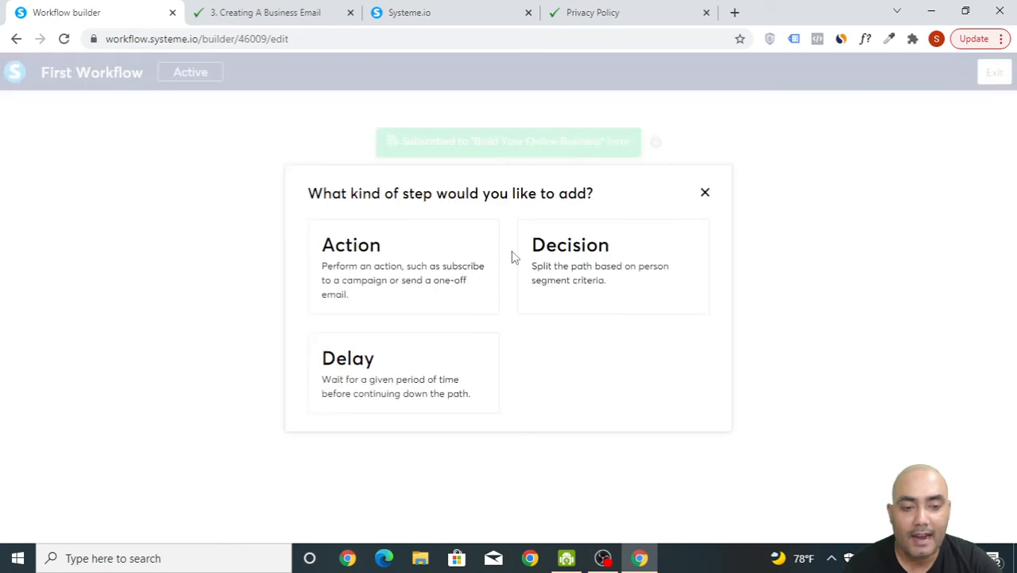
click(426, 269)
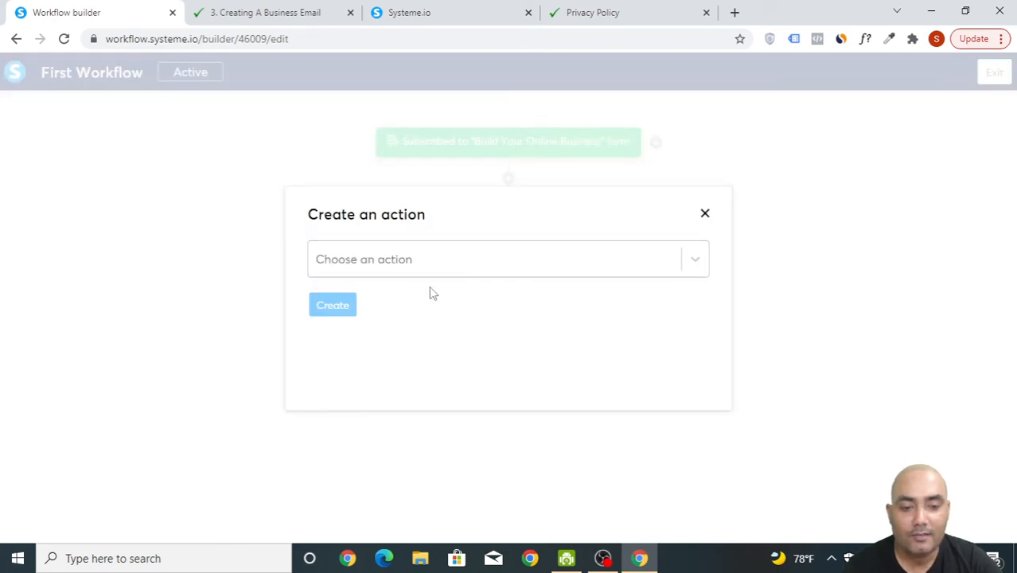
click(458, 259)
scroll(450, 450, down, 3)
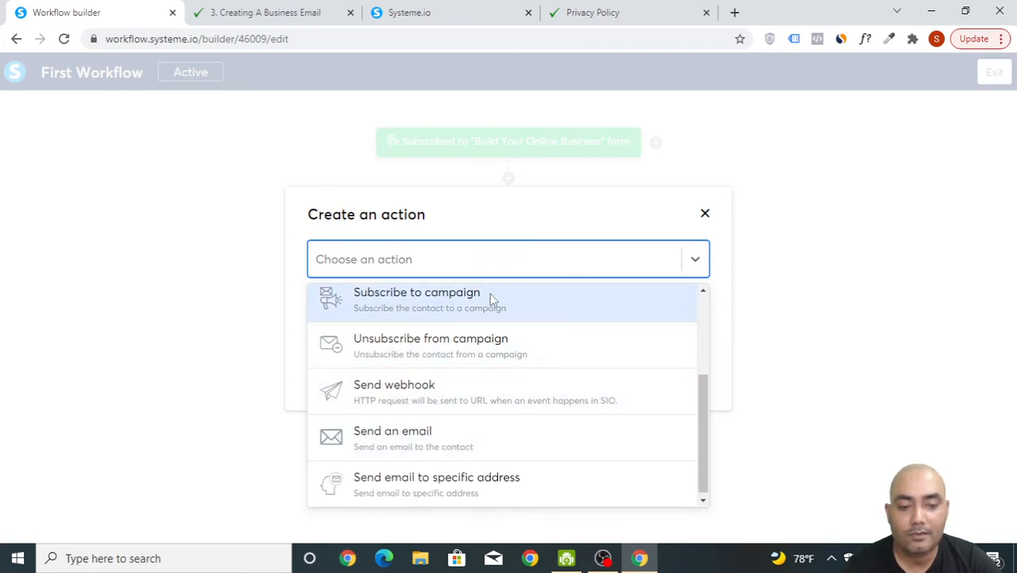
click(442, 436)
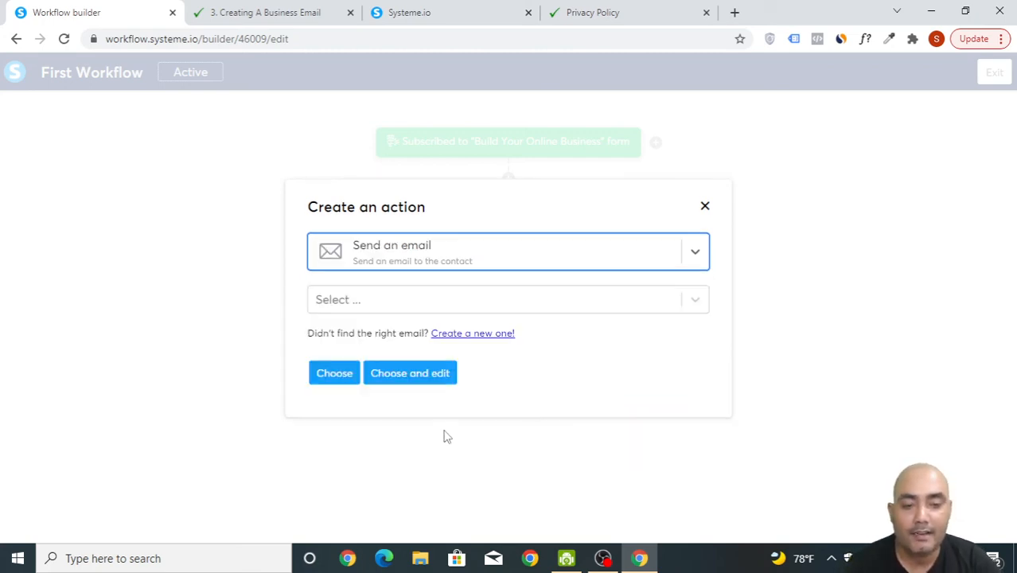
click(581, 303)
scroll(535, 336, down, 4)
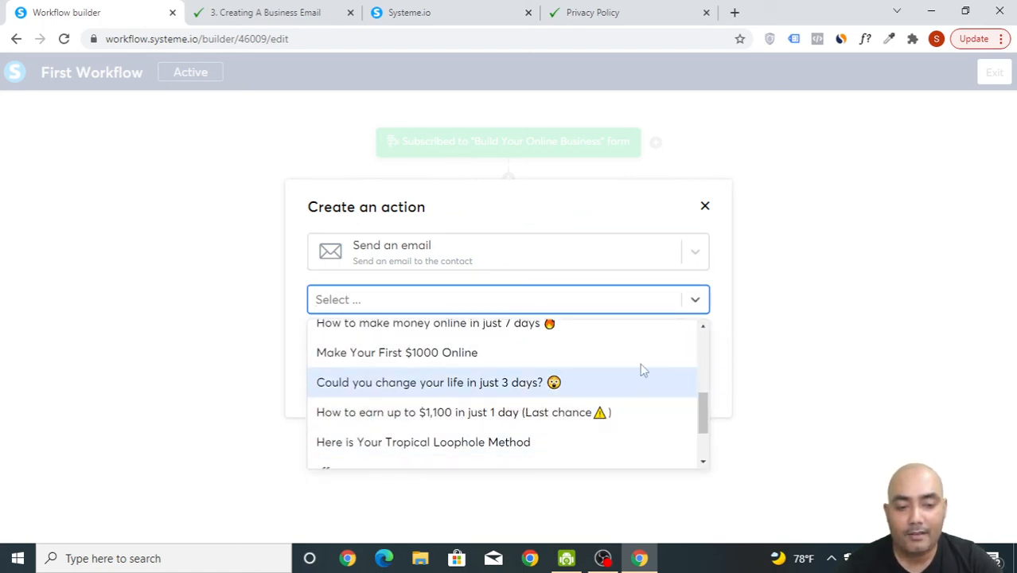
click(722, 331)
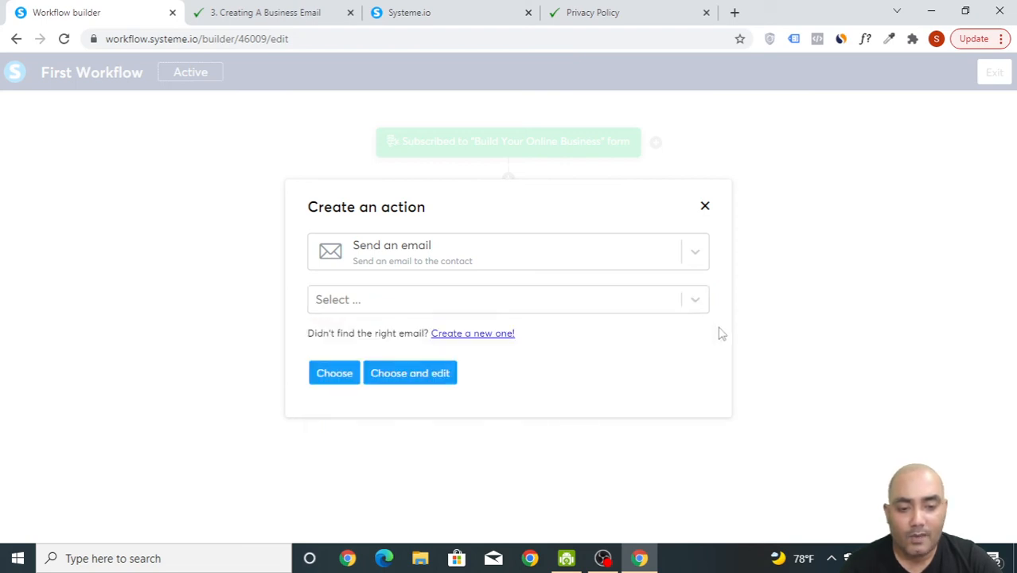
Create a new email for the action with the subject "Hi This is your requested info" and open it for editing
click(482, 334)
click(437, 260)
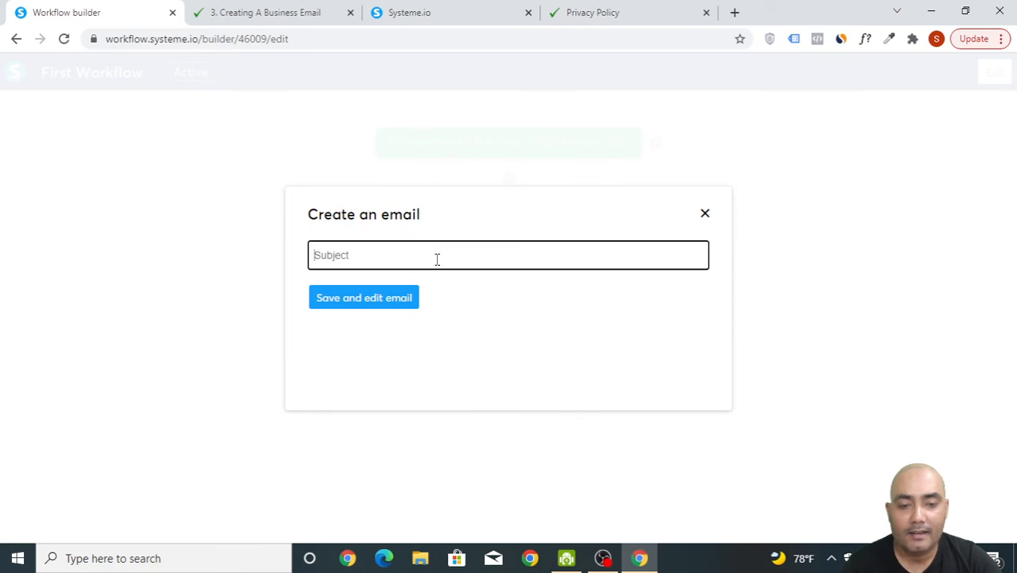
text(Hi This is your requested info)
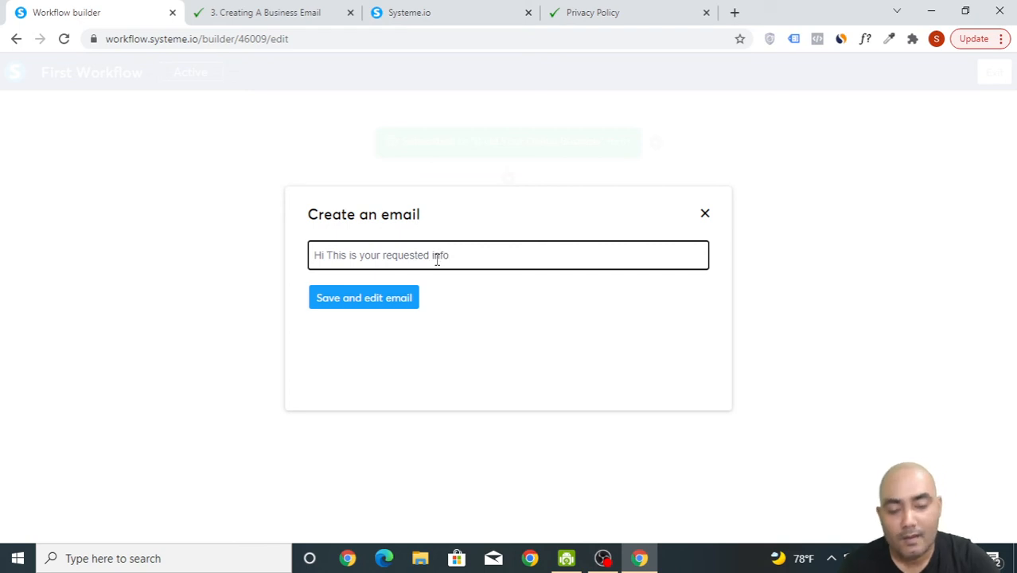
click(385, 300)
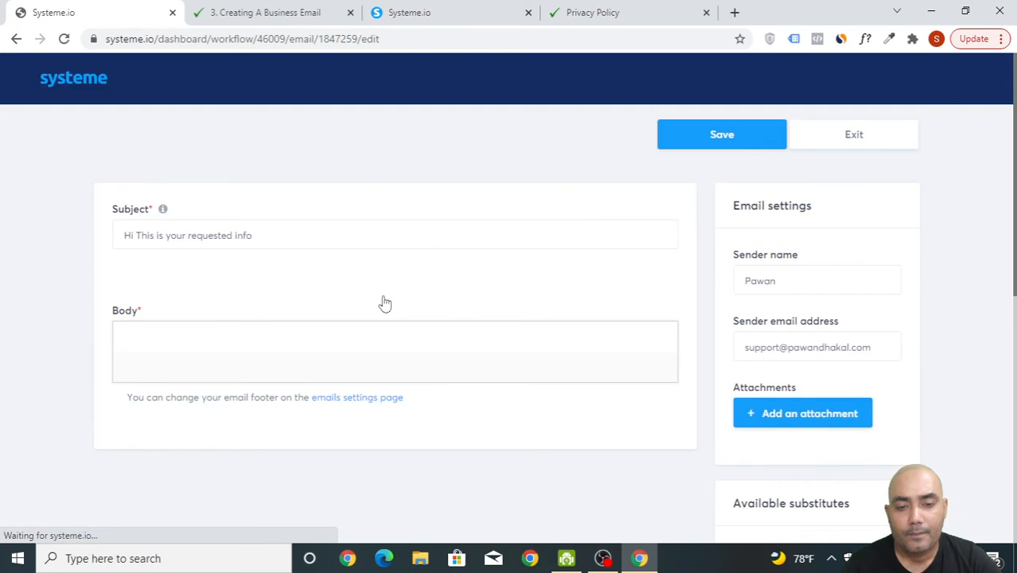
Enter the placeholder text "dvsfdfzbdzbdfd" as the email body and save the email
scroll(267, 317, down, 3)
scroll(282, 263, down, 1)
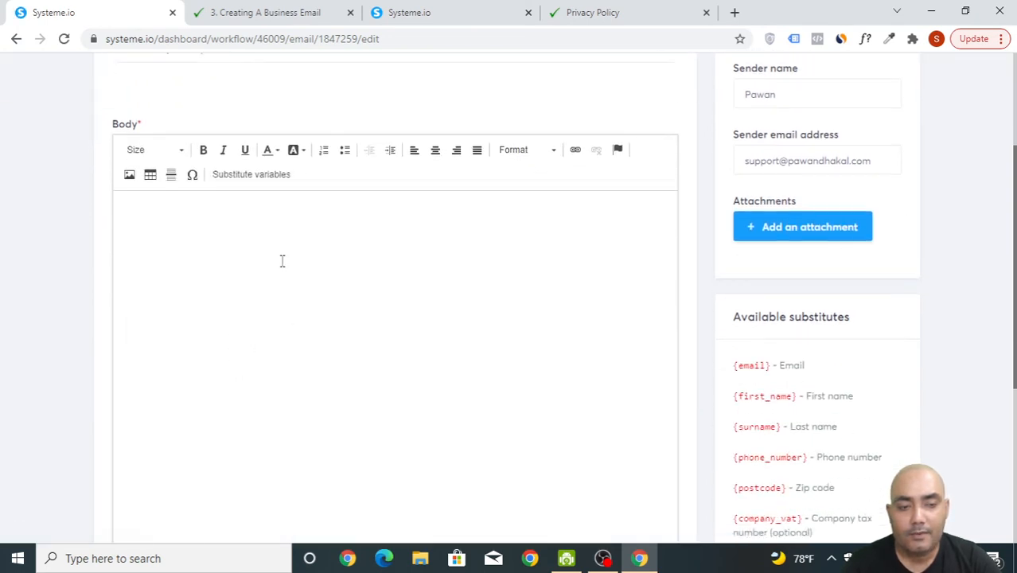
click(282, 258)
text(dvsfdfzbdzbd)
scroll(297, 277, up, 3)
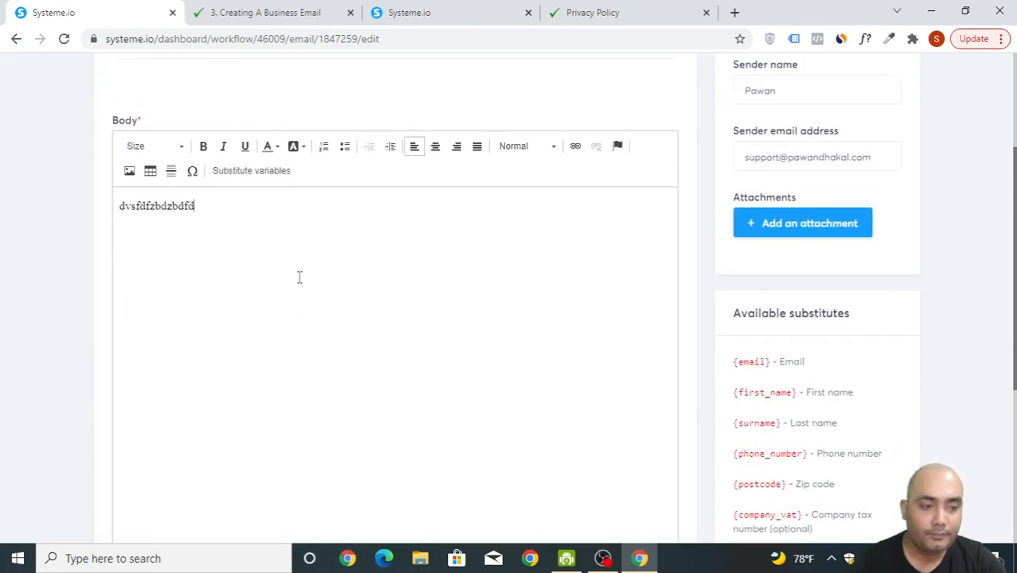
scroll(371, 359, down, 6)
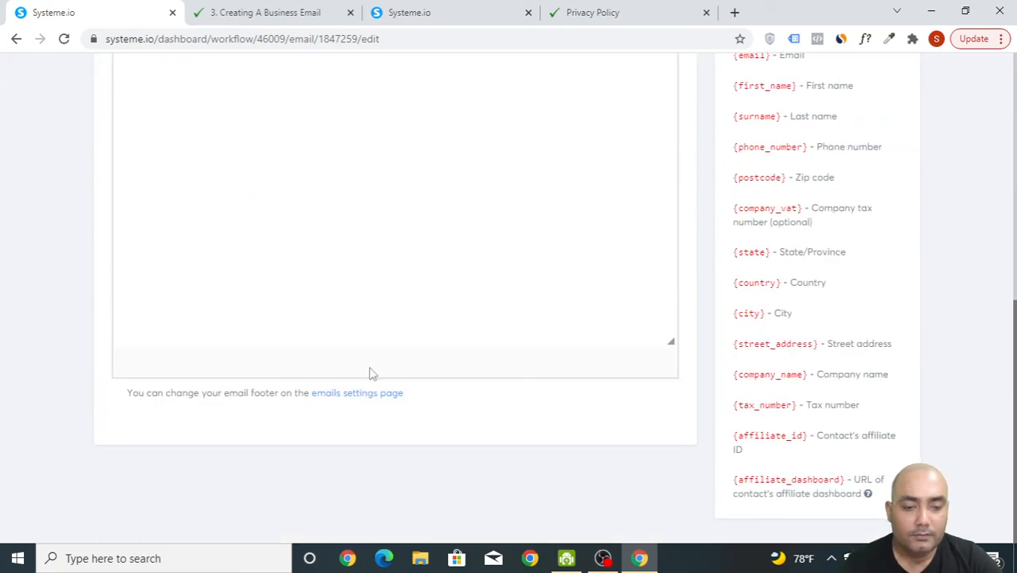
scroll(371, 370, up, 6)
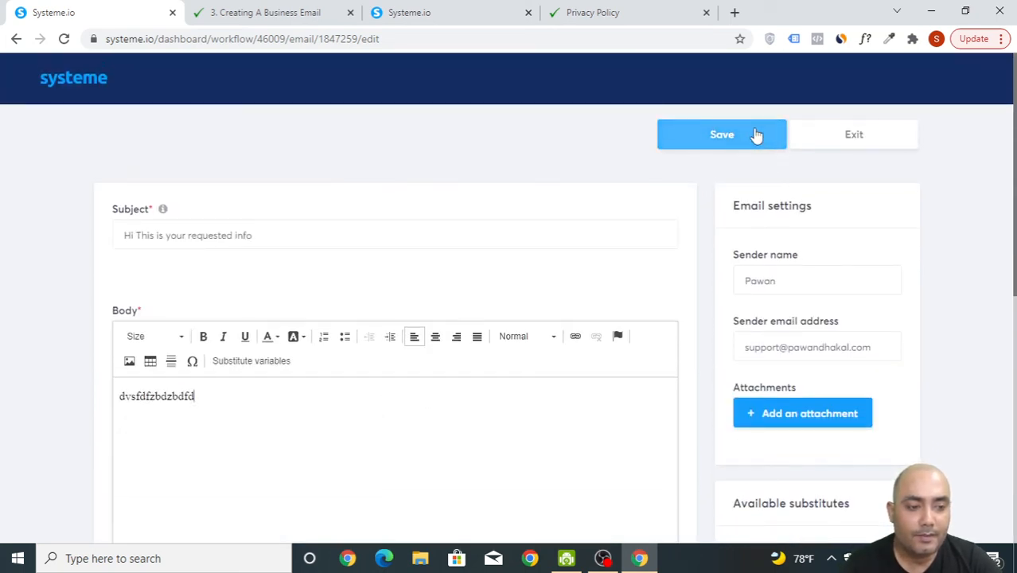
click(756, 135)
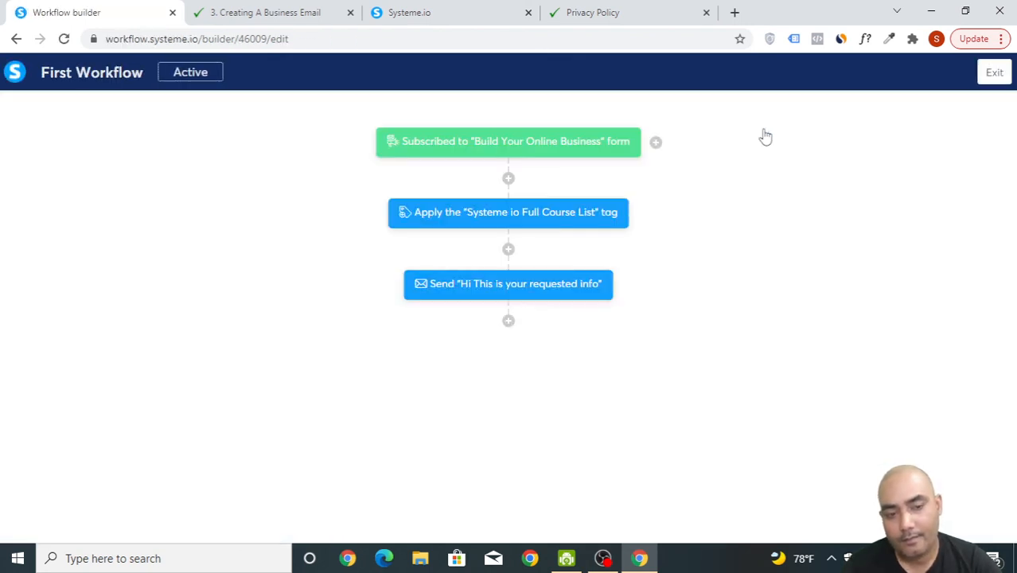
Add a delay of 1 day below the "Hi This is your requested info" email action
mouse_move(568, 146)
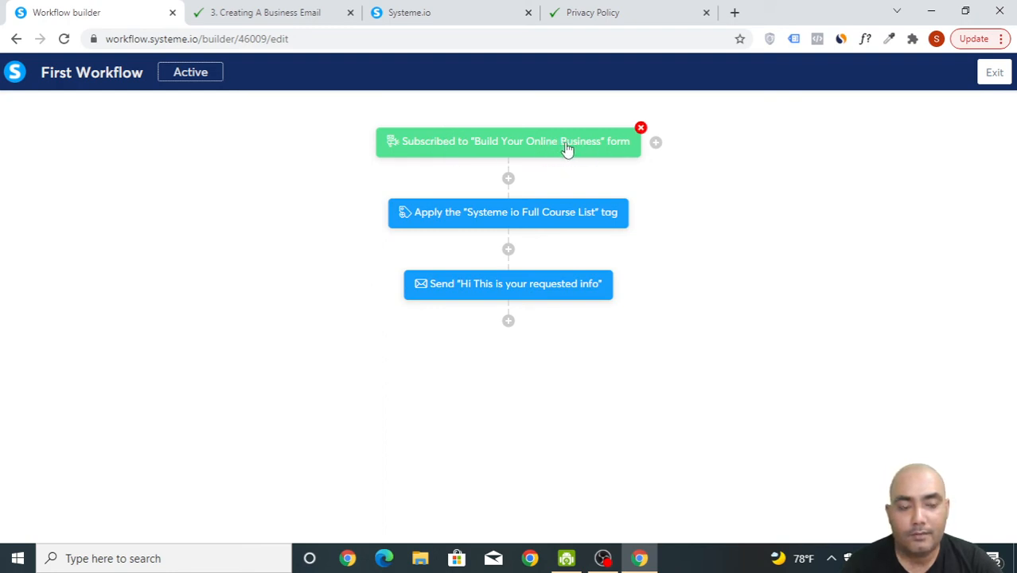
mouse_move(567, 225)
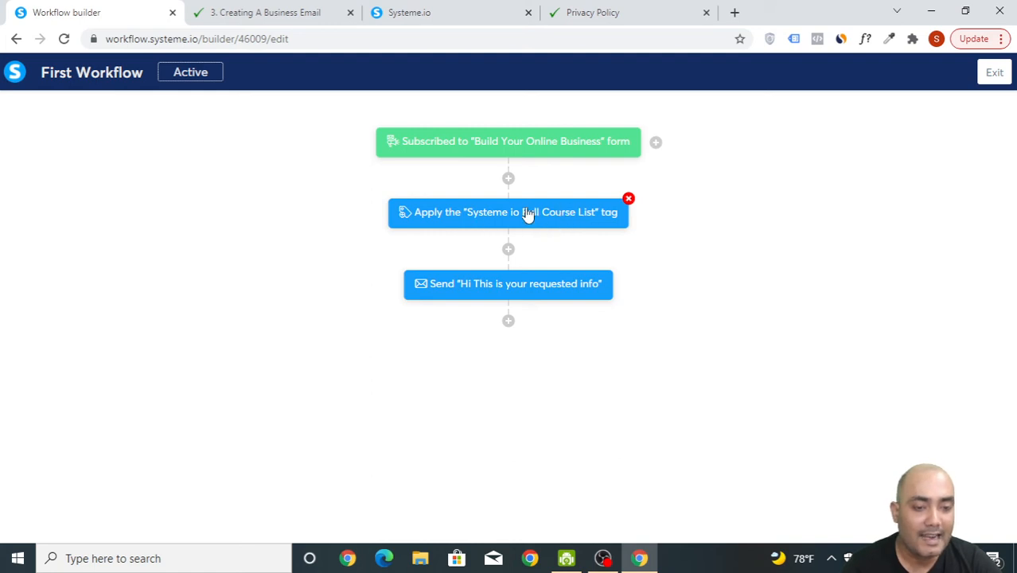
mouse_move(431, 288)
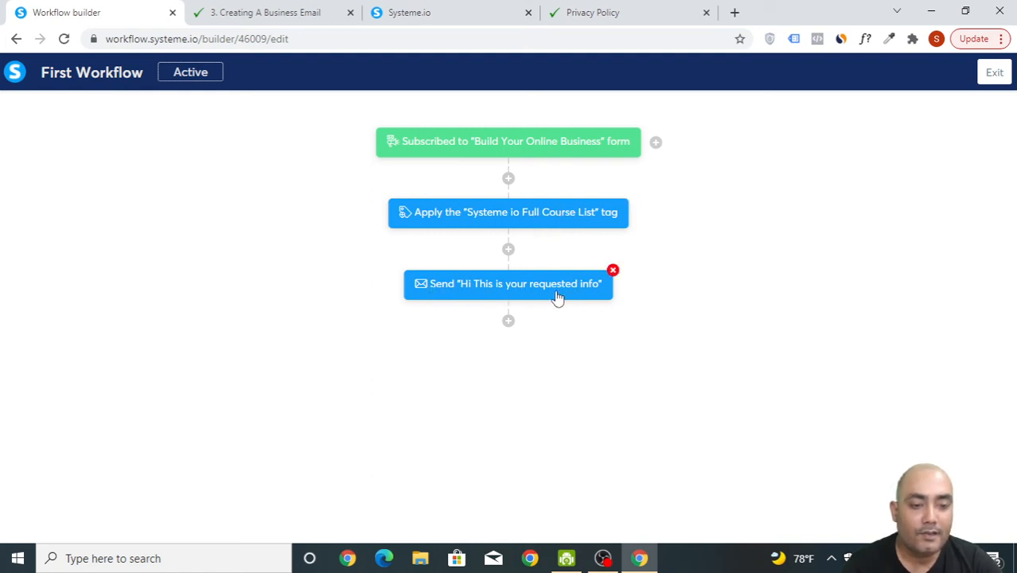
click(508, 324)
click(428, 356)
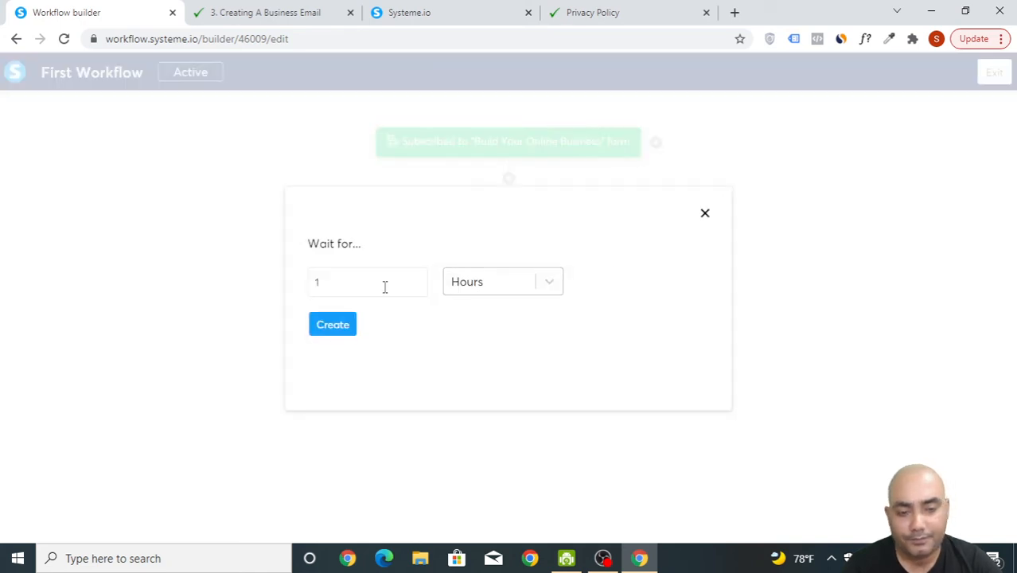
click(508, 286)
click(504, 322)
click(342, 329)
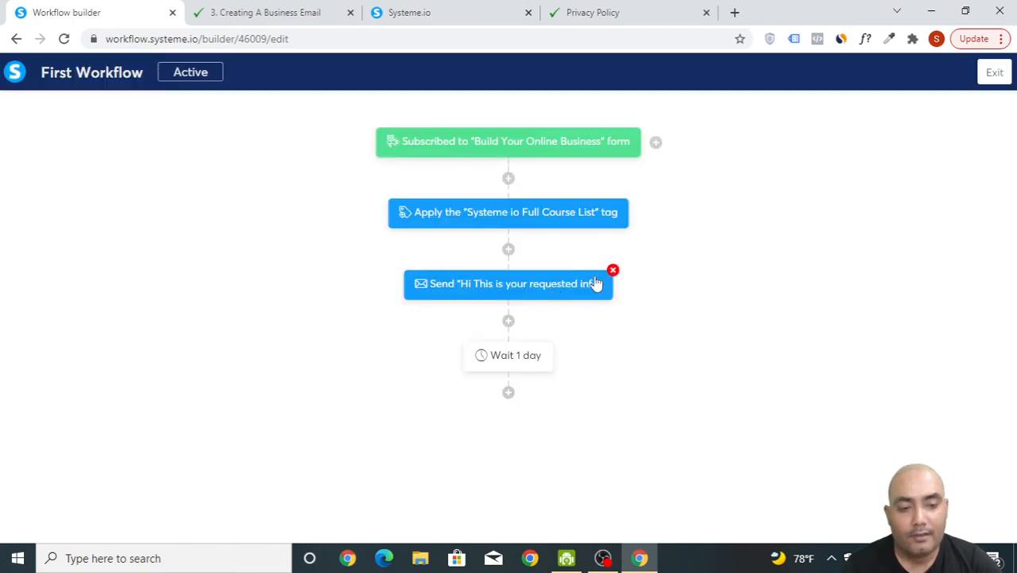
Add a "Send an email" action using the existing email "Make Your First $1000 Online" below the 1-day delay
click(509, 392)
click(397, 295)
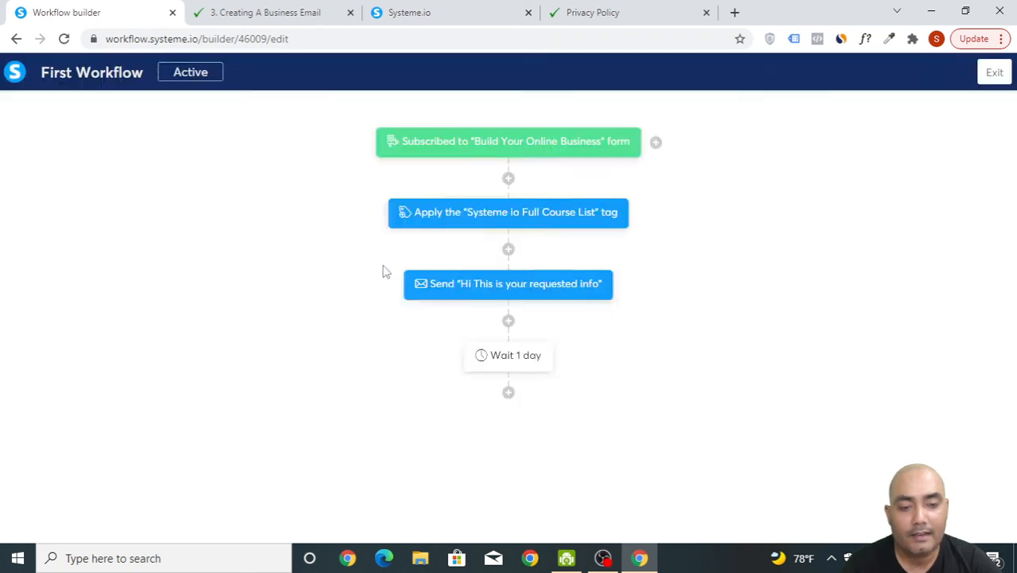
click(424, 271)
scroll(456, 422, down, 2)
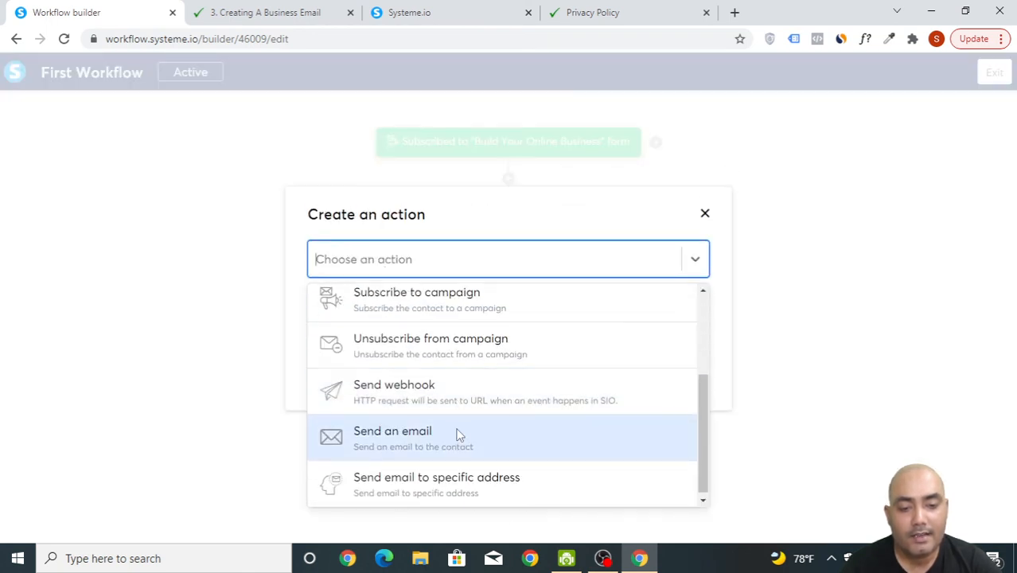
click(457, 438)
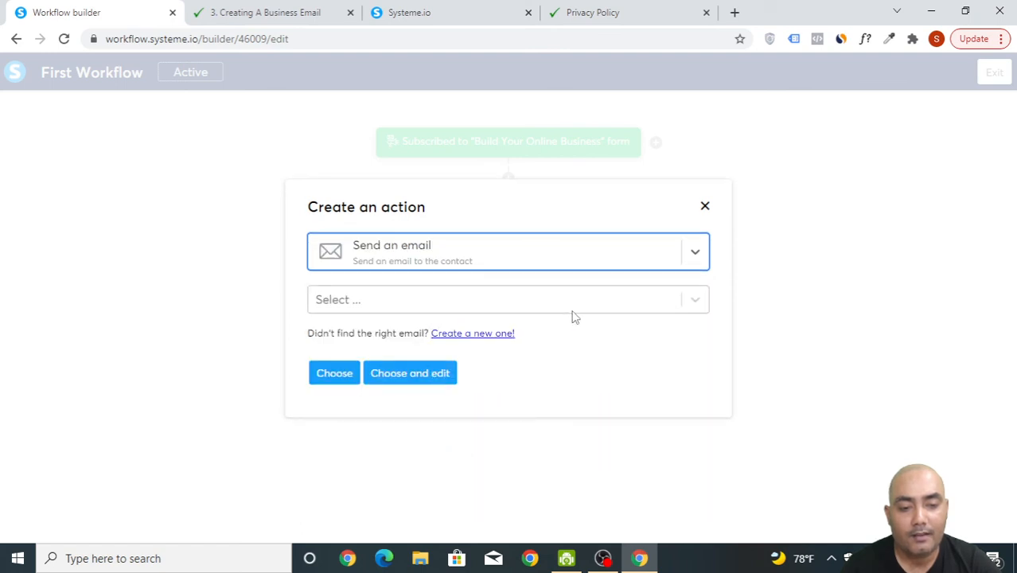
click(623, 300)
scroll(480, 384, down, 3)
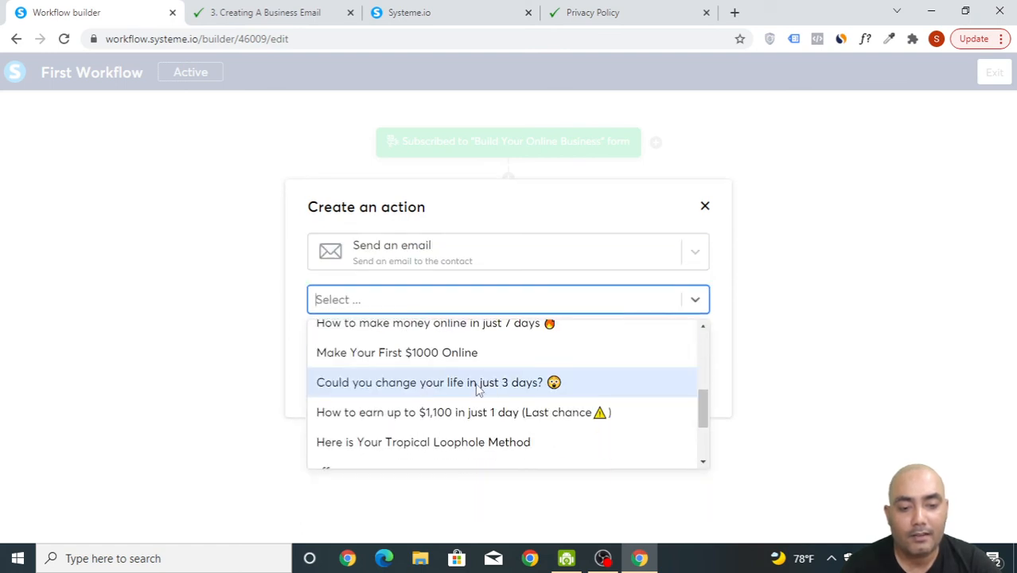
click(475, 353)
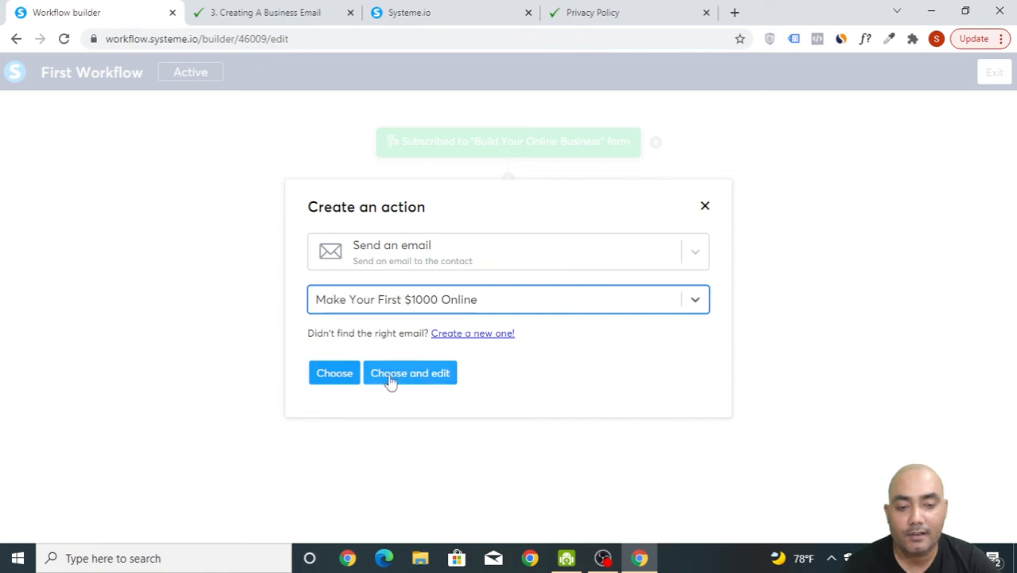
click(334, 374)
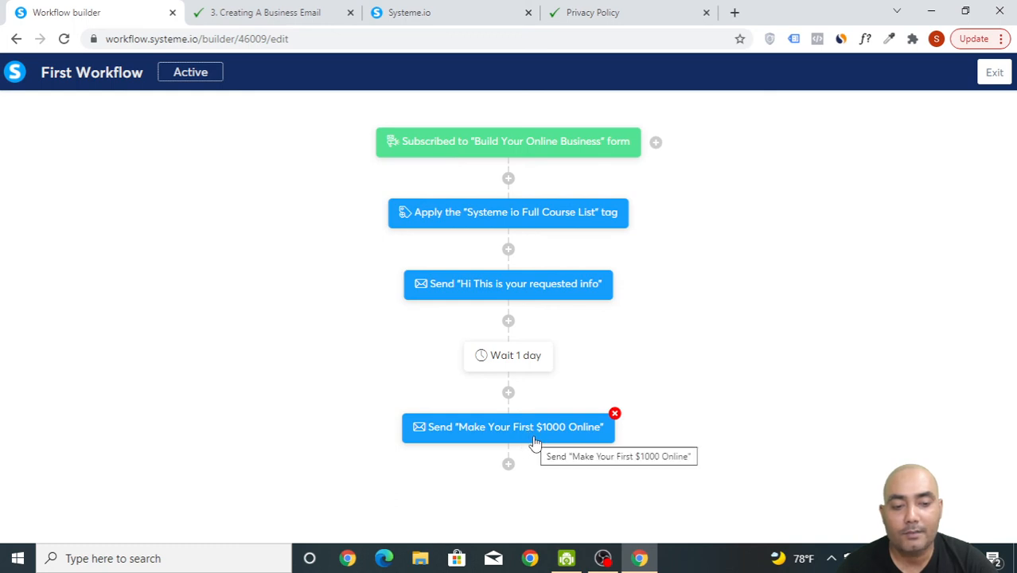
Add a delay of 1 day below the "Make Your First $1000 Online" email action
click(508, 468)
click(387, 376)
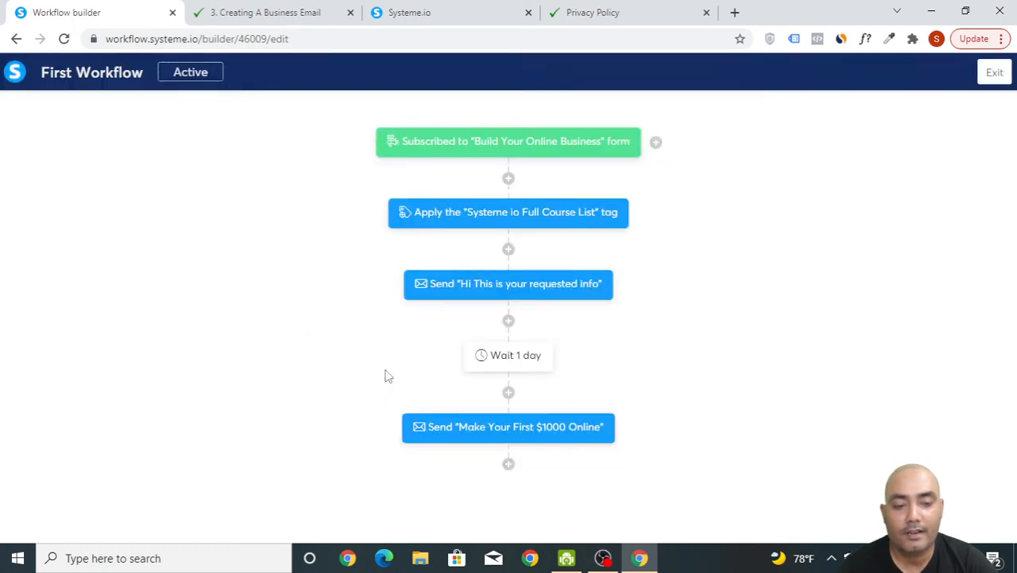
click(500, 279)
click(493, 322)
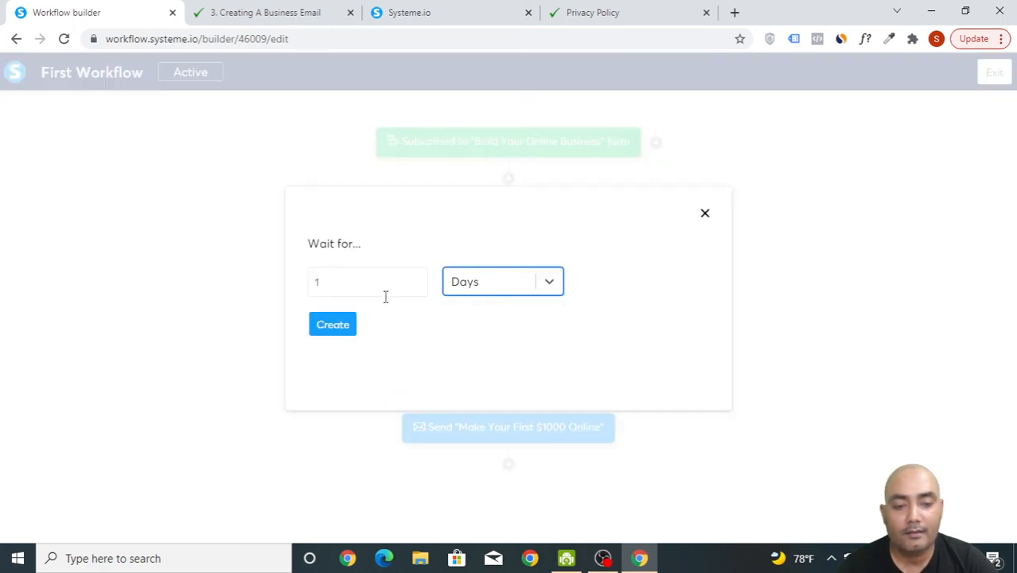
click(338, 326)
Add a "Send an email" action with "How to earn up to $1,100 in just 1 day (Last chance⚠️)" below the last delay and review the workflow
scroll(567, 422, down, 1)
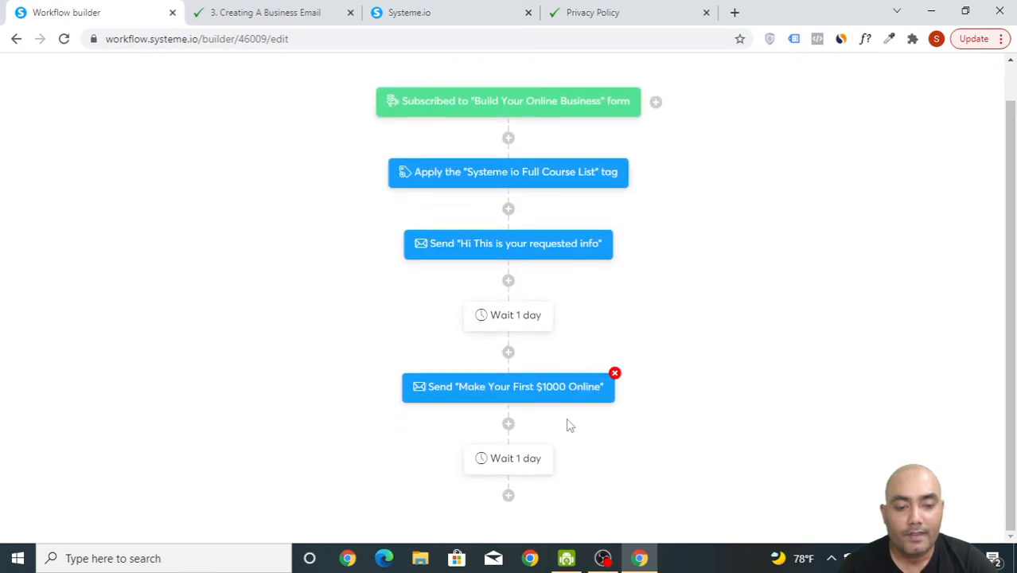
click(509, 496)
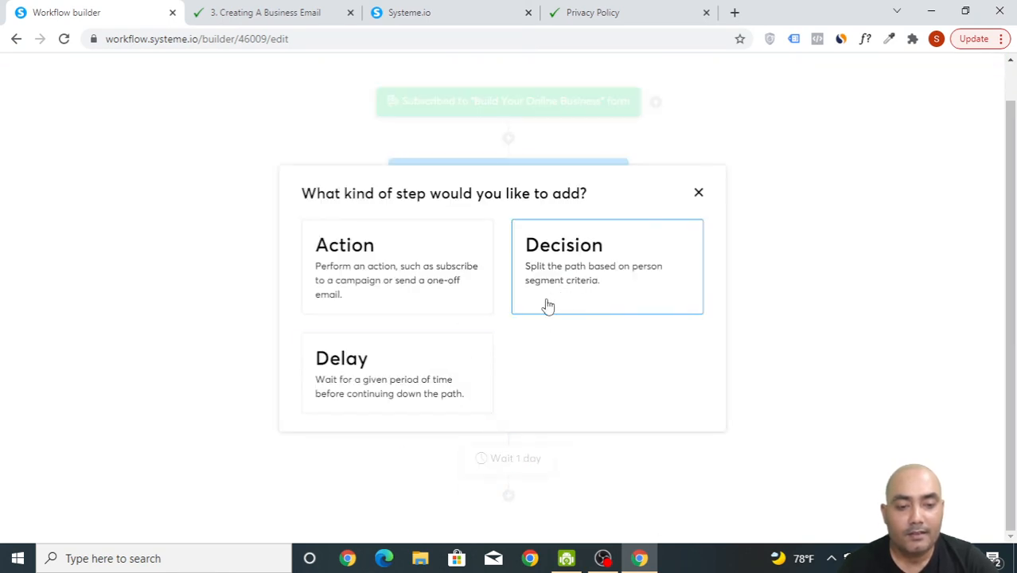
click(402, 240)
click(465, 263)
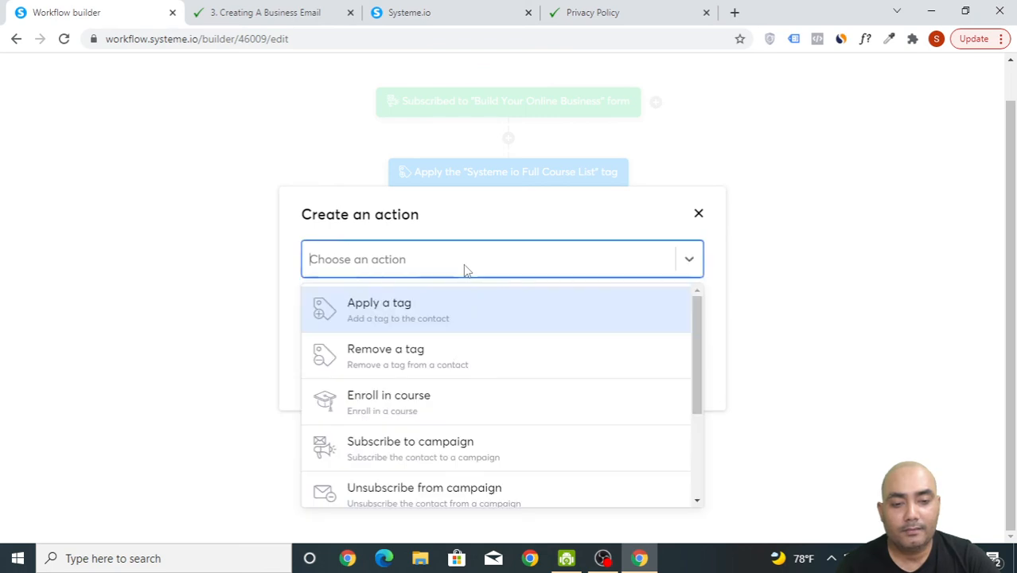
scroll(462, 360, down, 2)
click(471, 439)
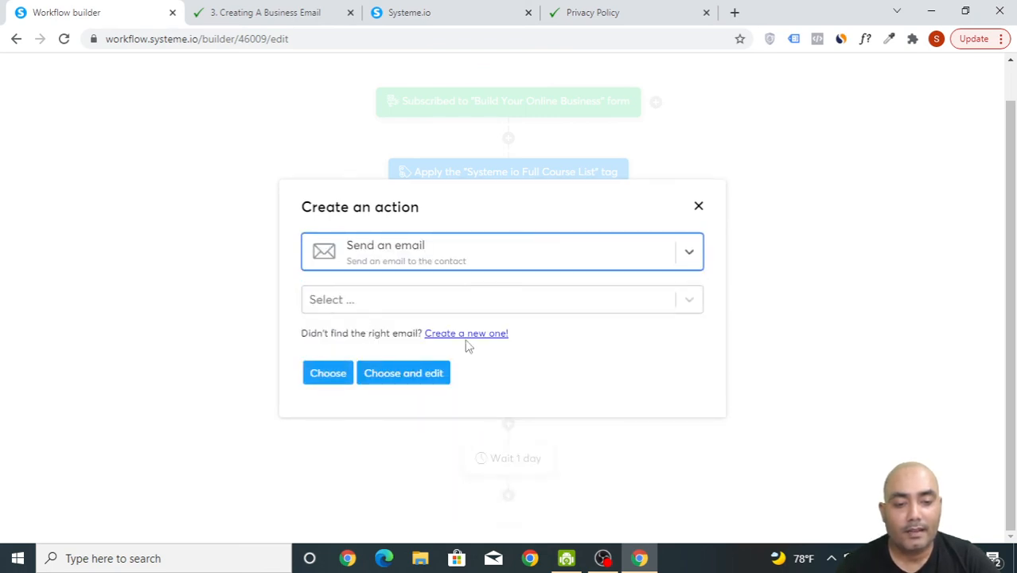
click(434, 309)
scroll(463, 414, down, 5)
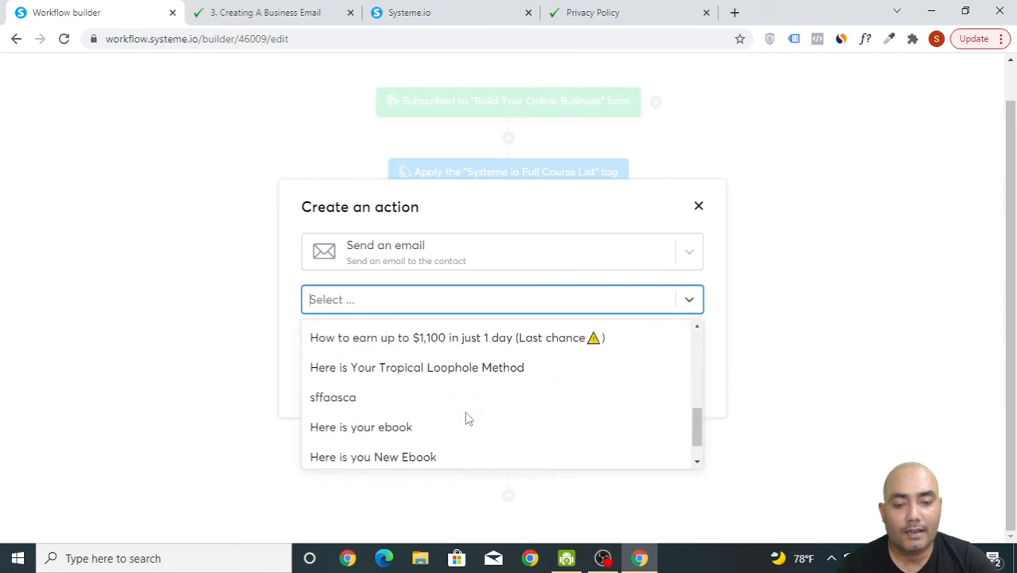
click(469, 339)
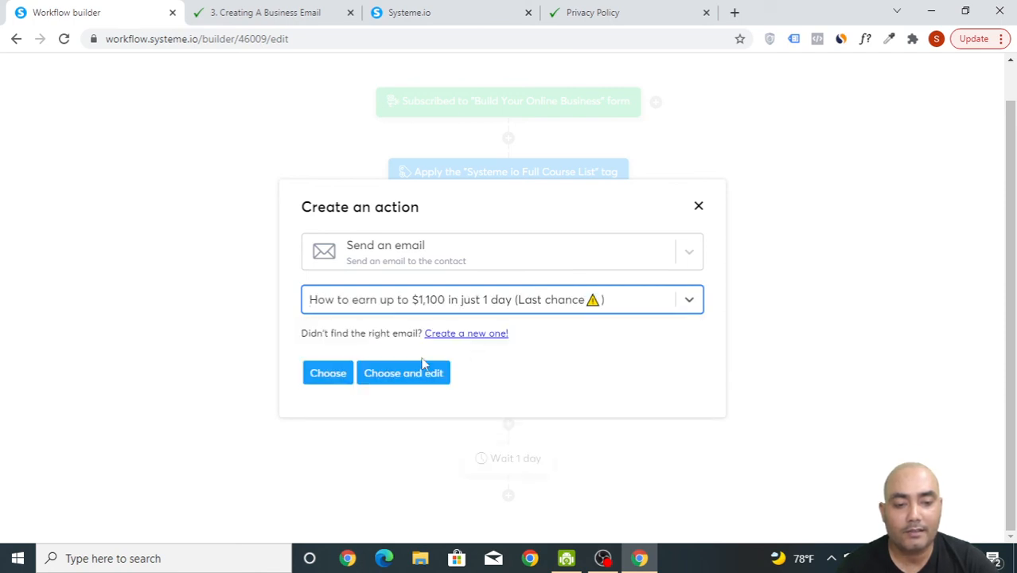
click(325, 384)
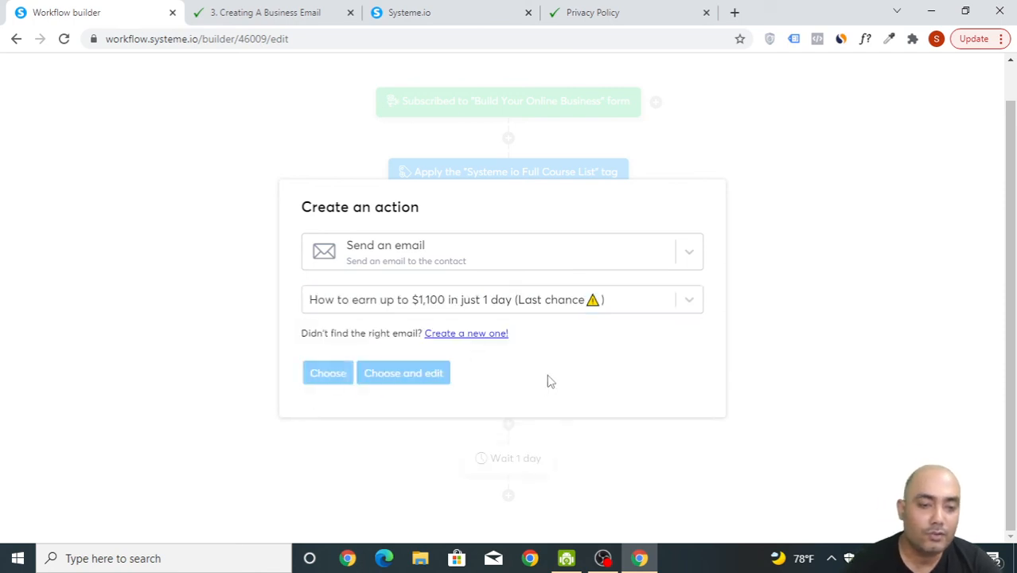
scroll(775, 371, down, 2)
scroll(778, 372, up, 3)
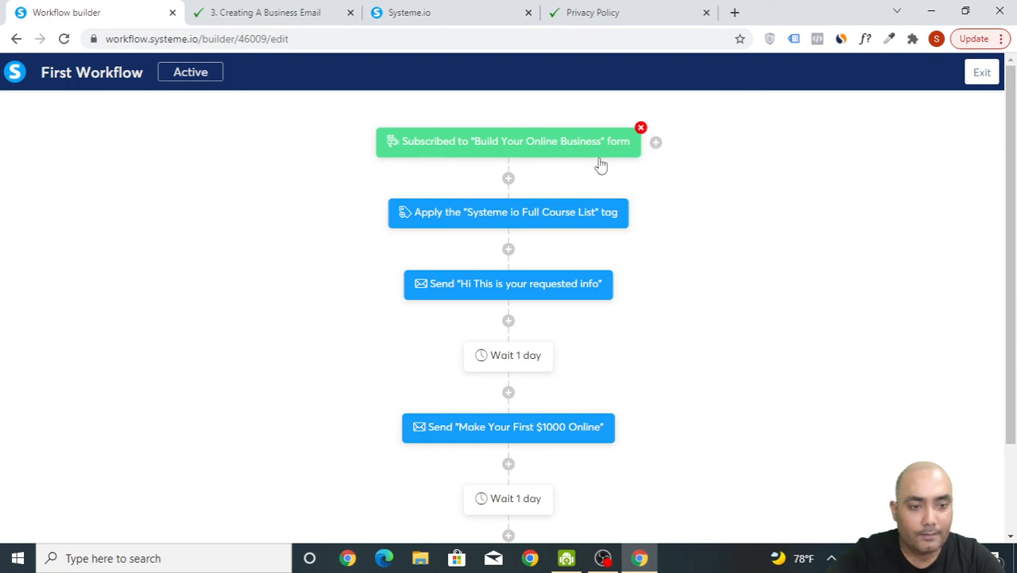
Exit the workflow and preview the opt-in page of the "Build Your Online Business" funnel created on 15/02/2022
click(978, 76)
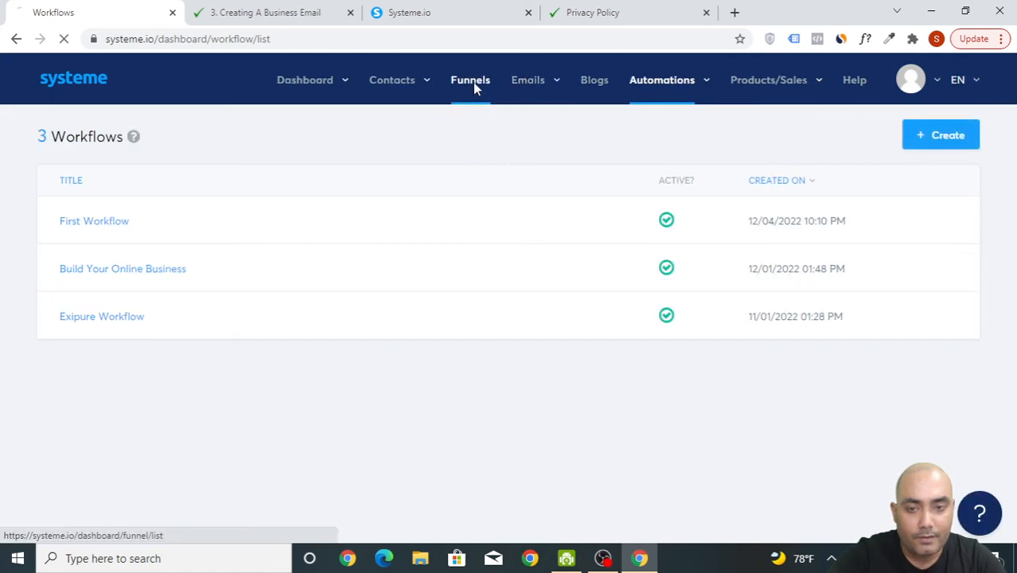
click(473, 82)
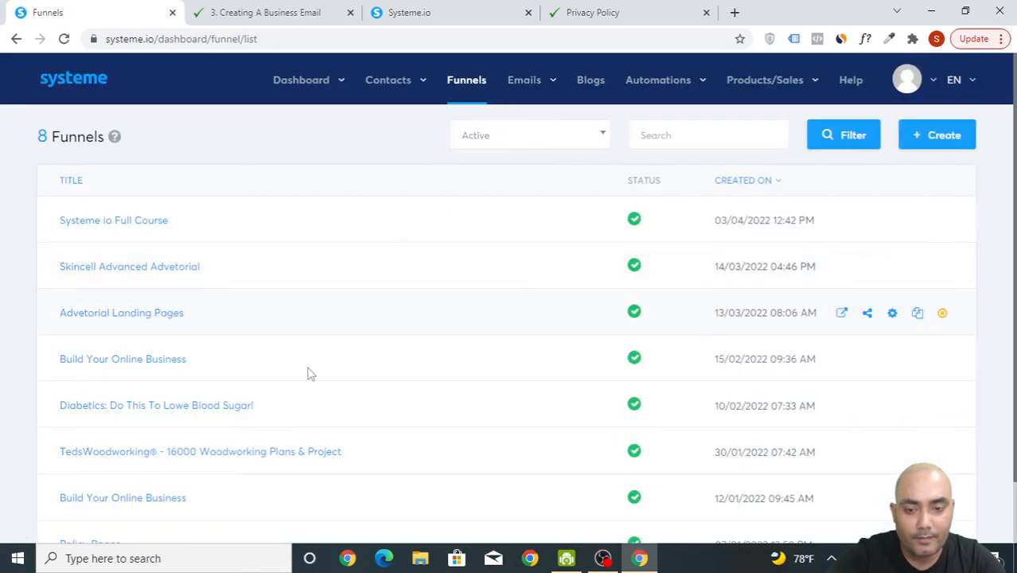
click(843, 360)
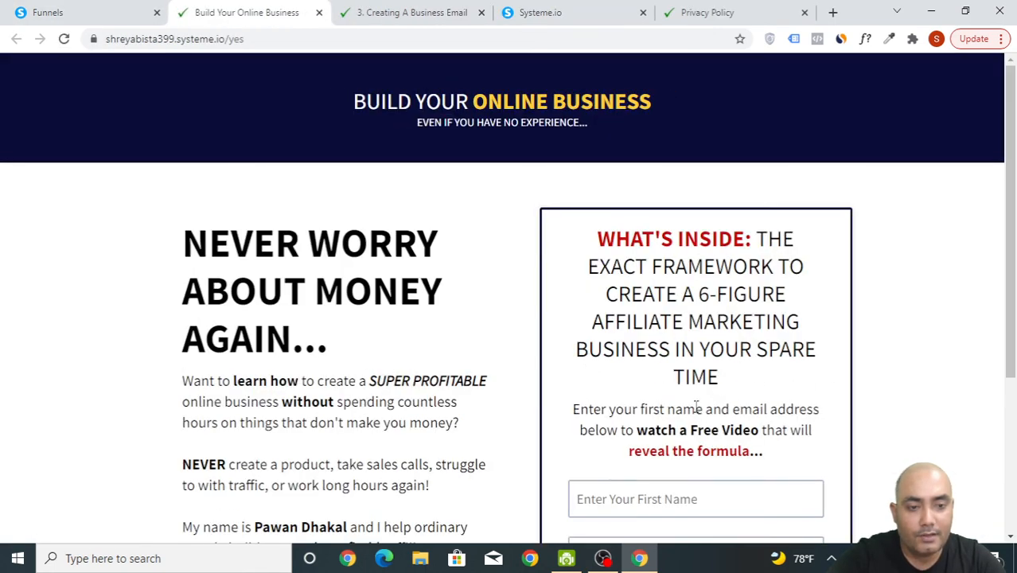
scroll(697, 404, down, 3)
Return to the workflows list and reopen "First Workflow" to review its sequence of steps
click(97, 8)
mouse_move(745, 99)
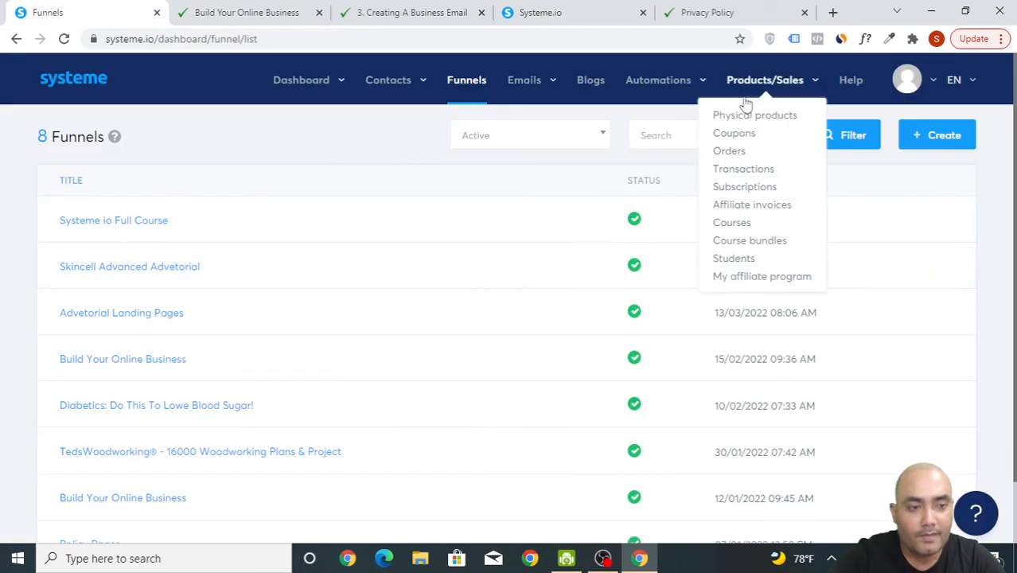
mouse_move(684, 91)
click(658, 136)
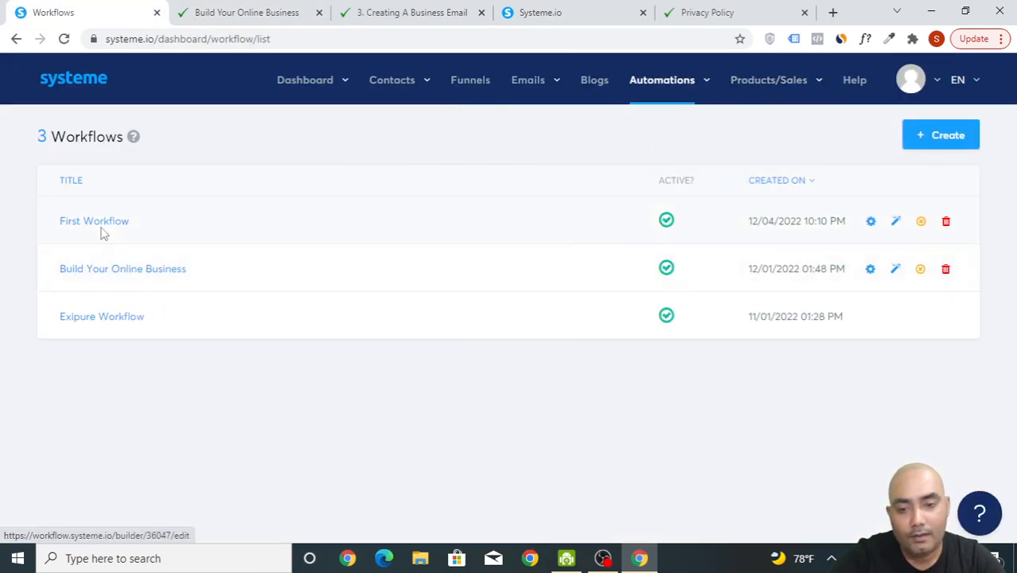
click(101, 227)
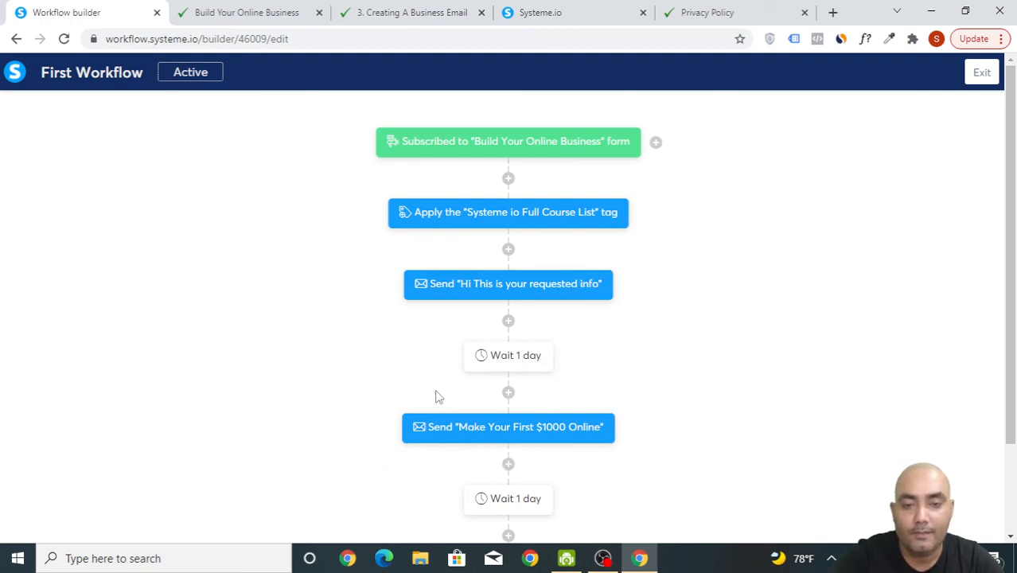
Exit "First Workflow" and view the list of contact tags with their subscriber figures
click(999, 72)
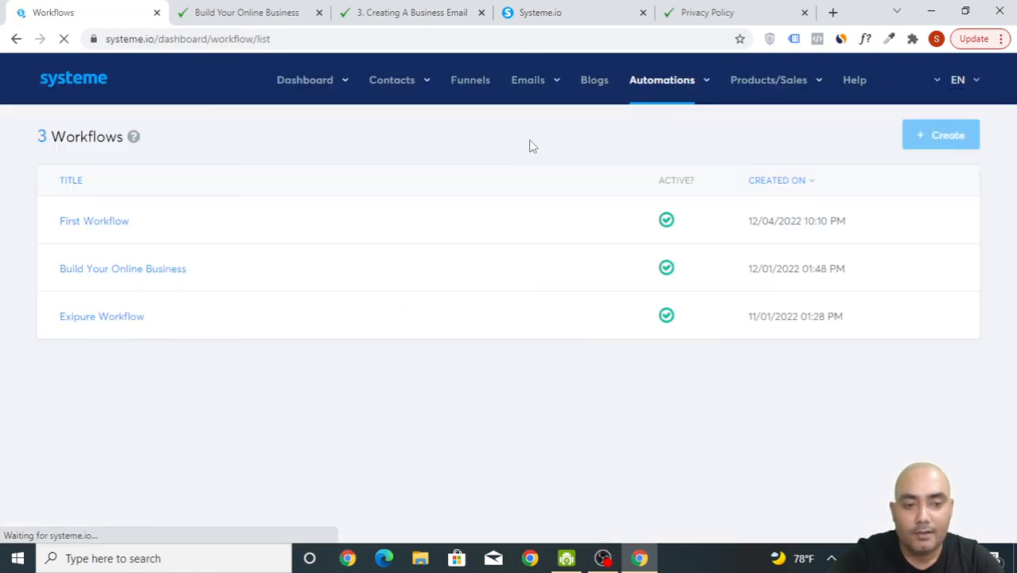
mouse_move(391, 80)
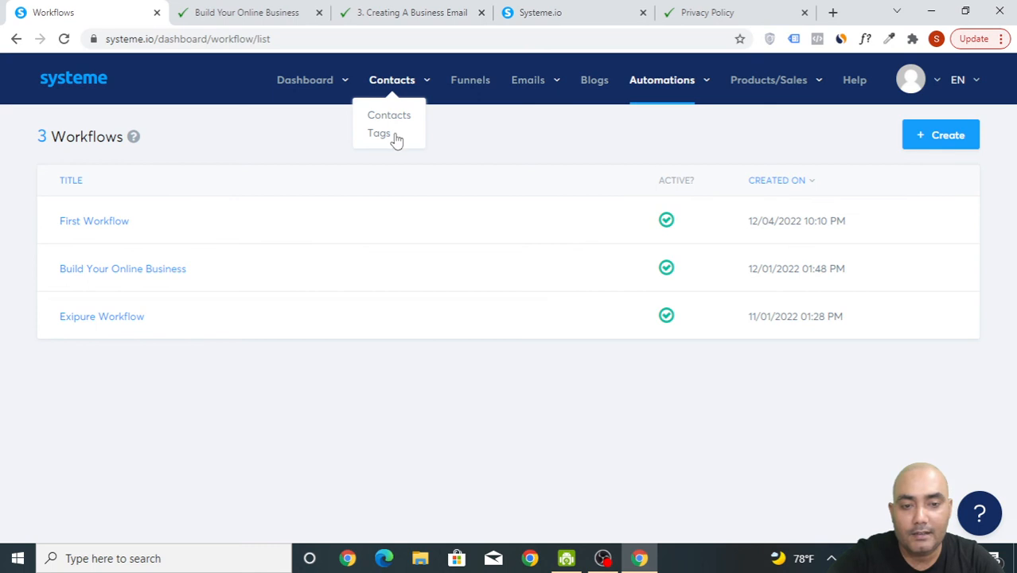
click(378, 133)
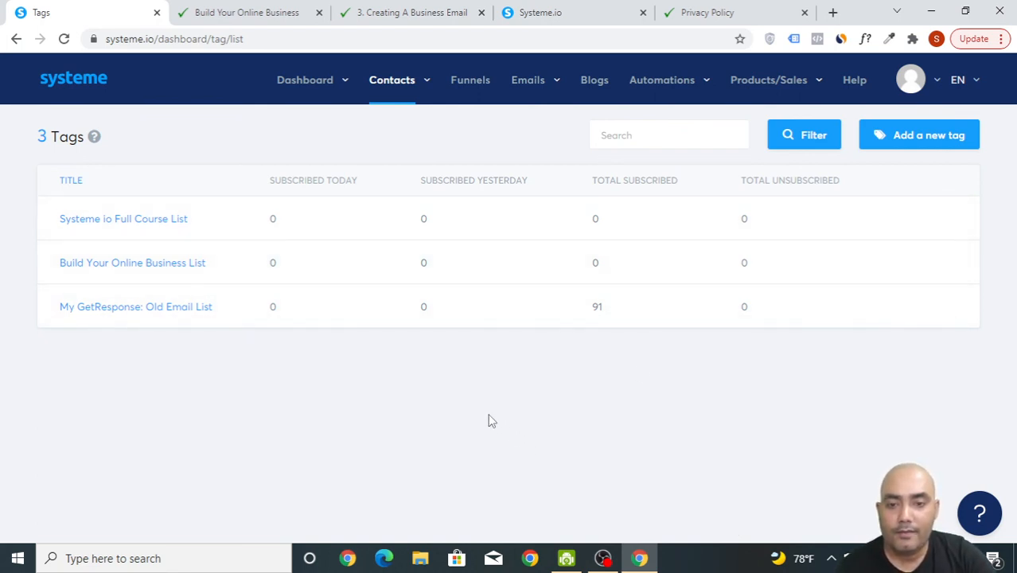
Look through the open "Creating A Business Email" lecture, the "Build Your Online Business" page and the "Policy Pages" funnel
click(366, 11)
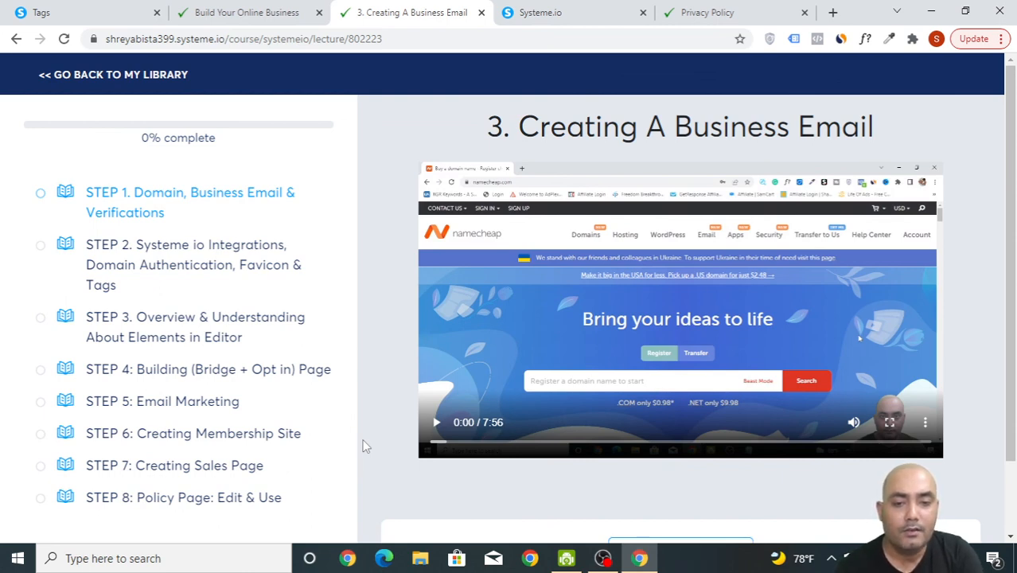
click(244, 7)
click(381, 10)
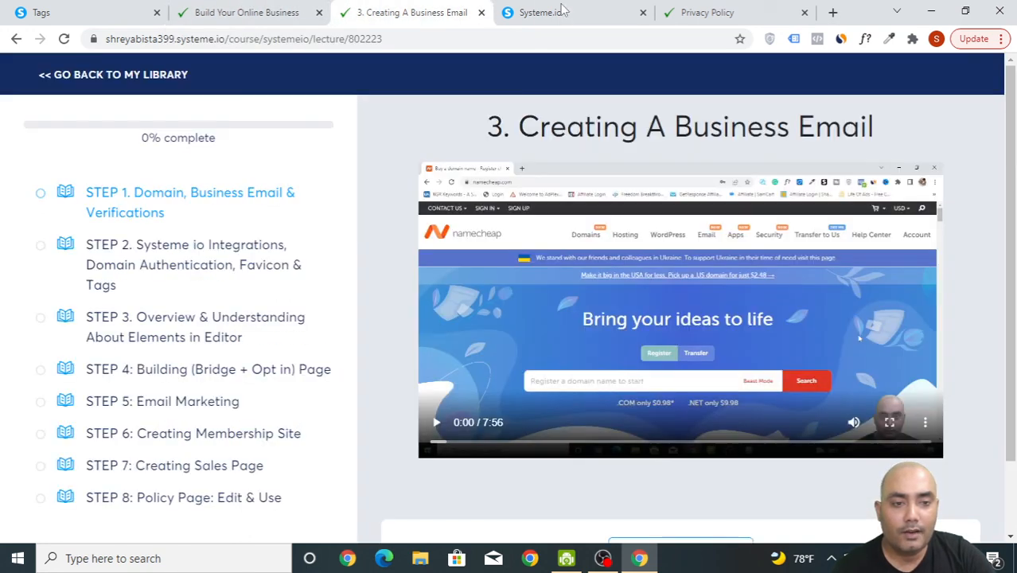
click(601, 6)
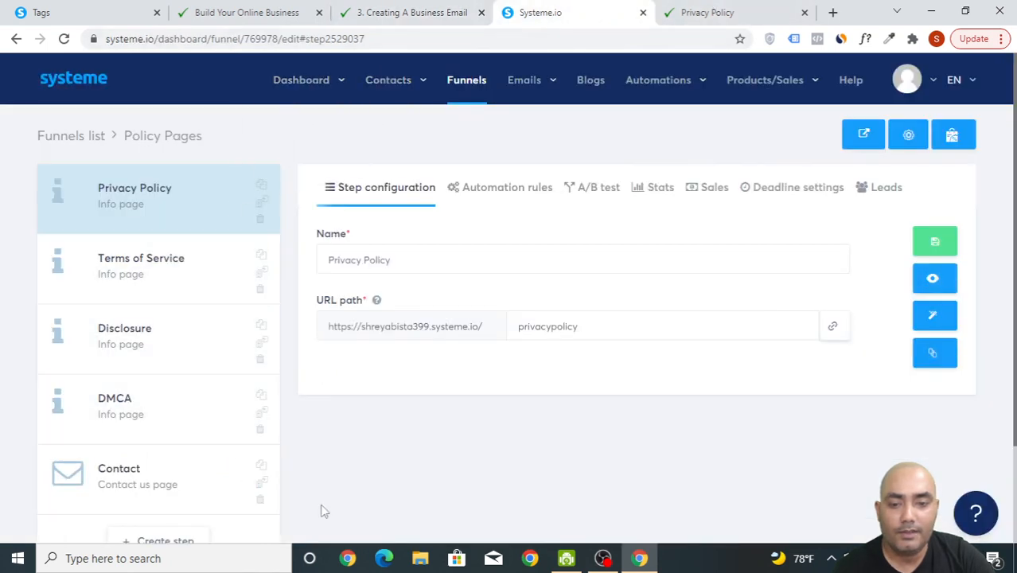